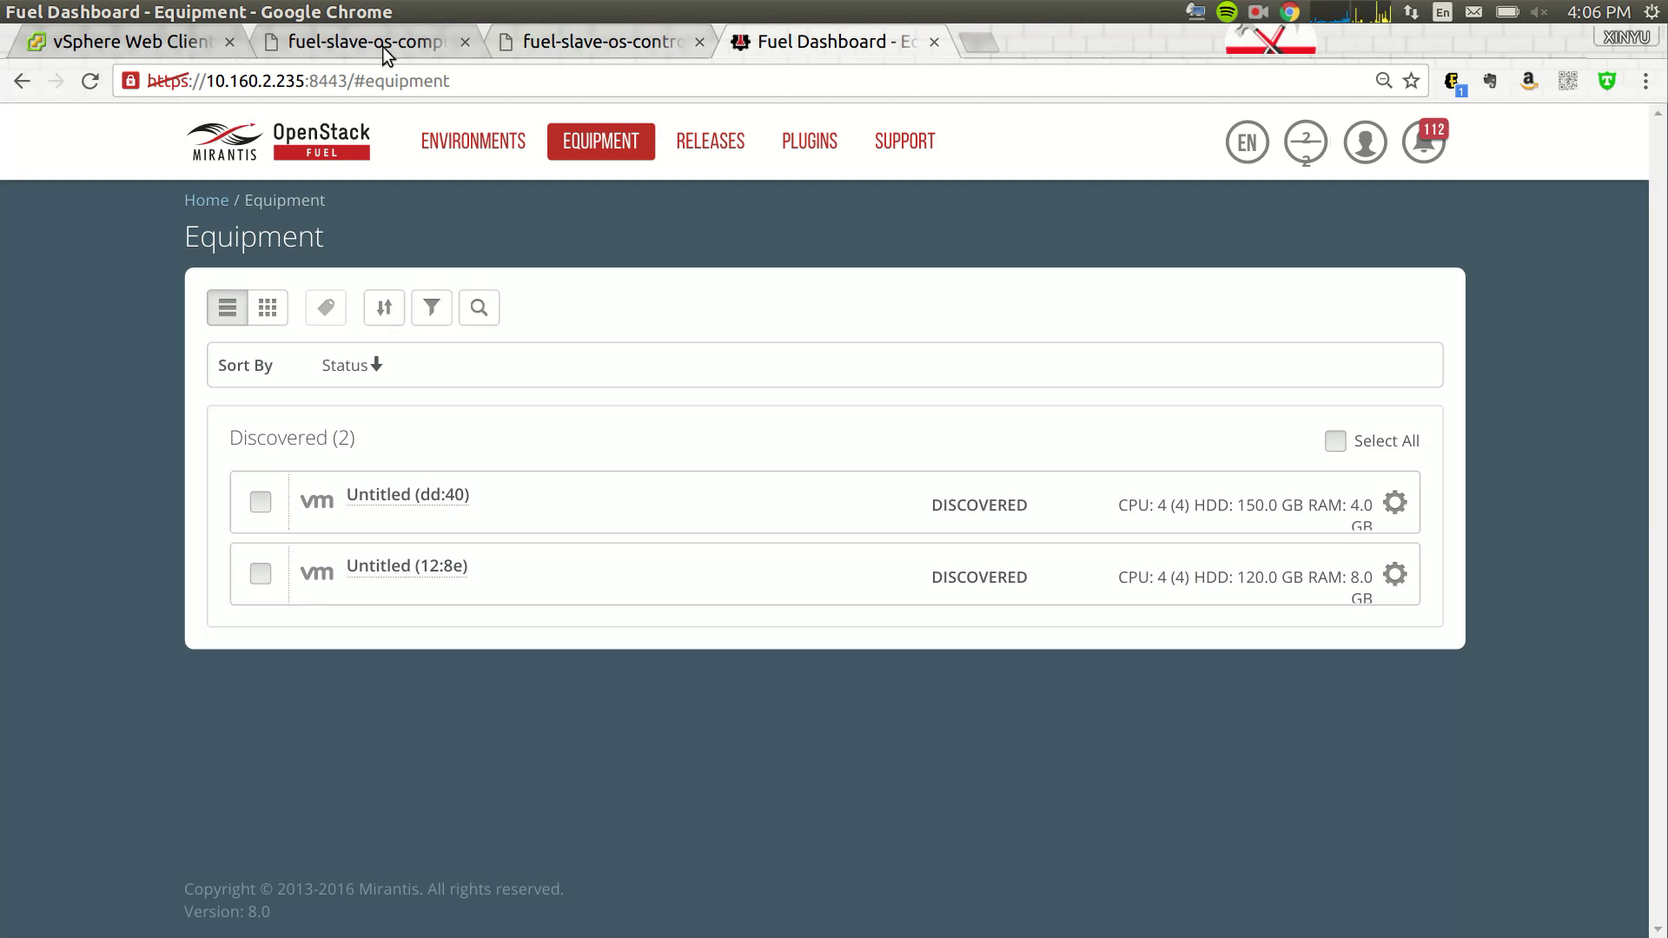
# - Switch to the fuel-slave-os-compute02 VM console to see its PXE boot menu
pyautogui.click(382, 45)
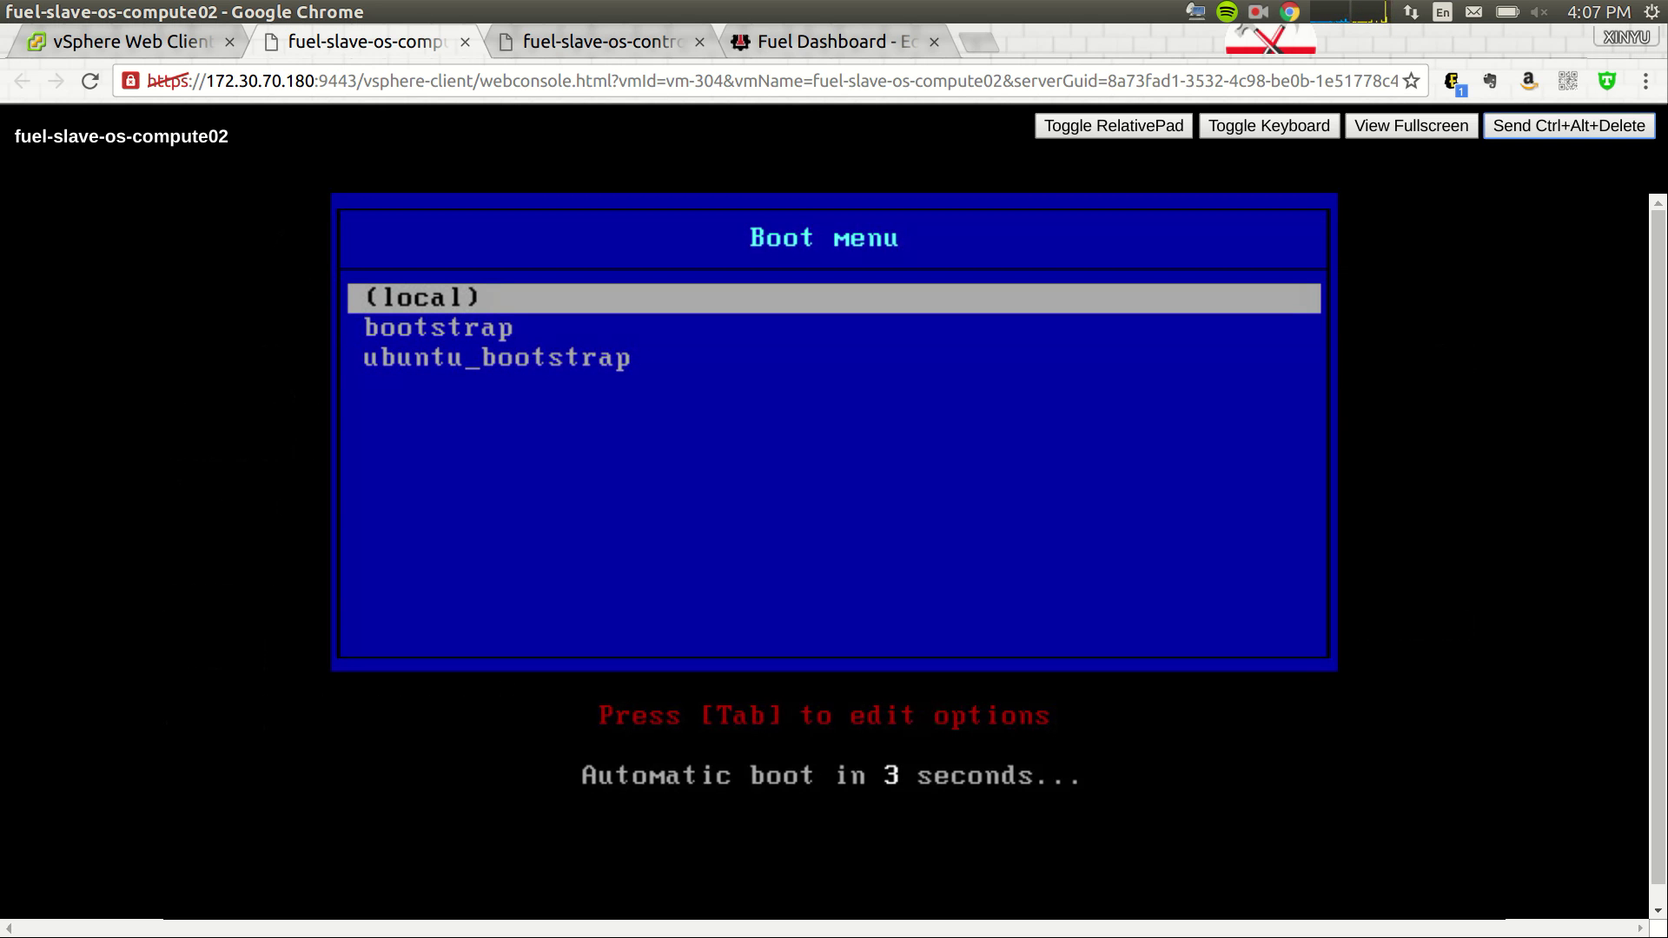
# - Boot compute02 into the 'bootstrap' image, then return to Fuel's Equipment page listing two nodes
pyautogui.press('Down')
pyautogui.press('Return')
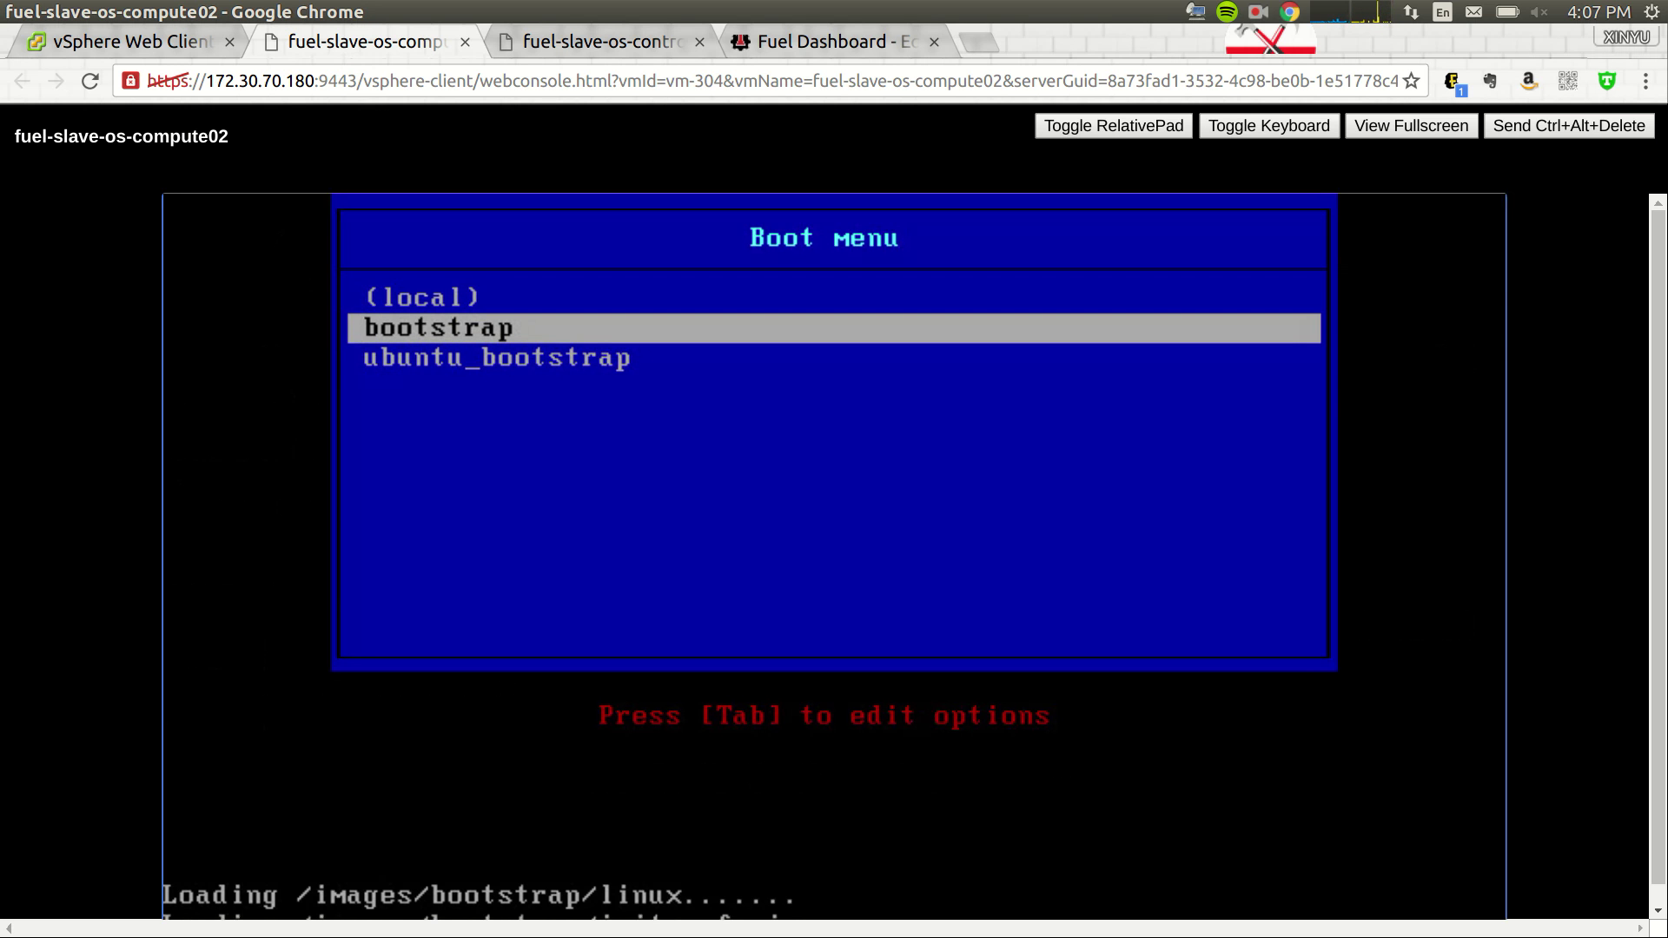
pyautogui.click(841, 44)
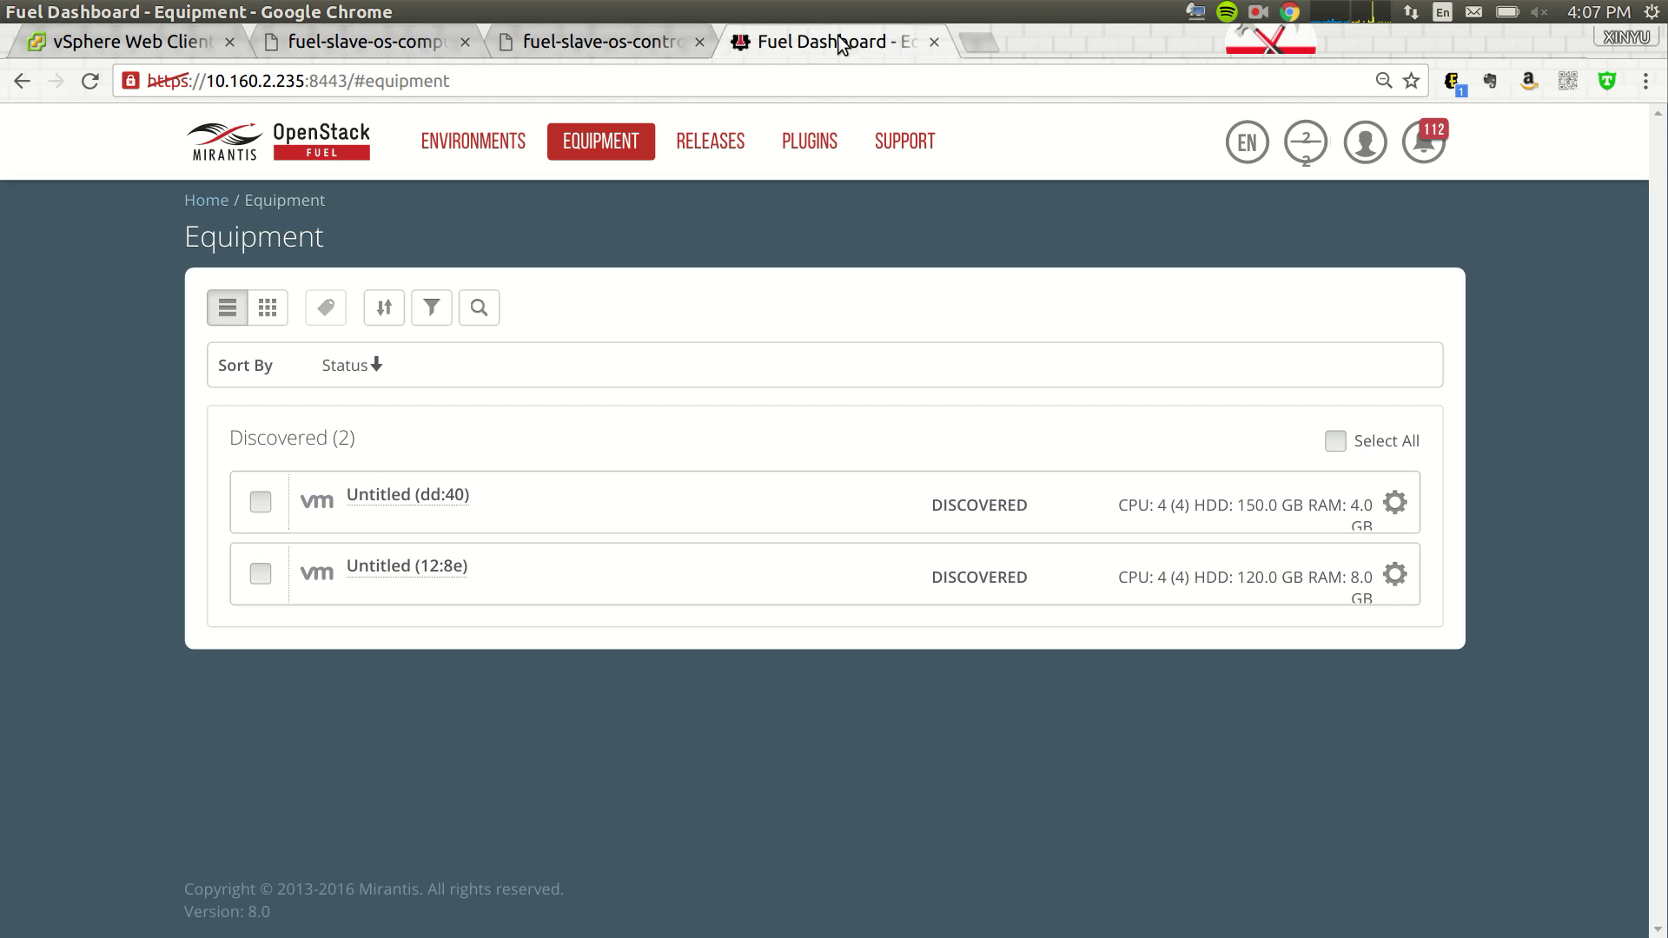
pyautogui.click(371, 45)
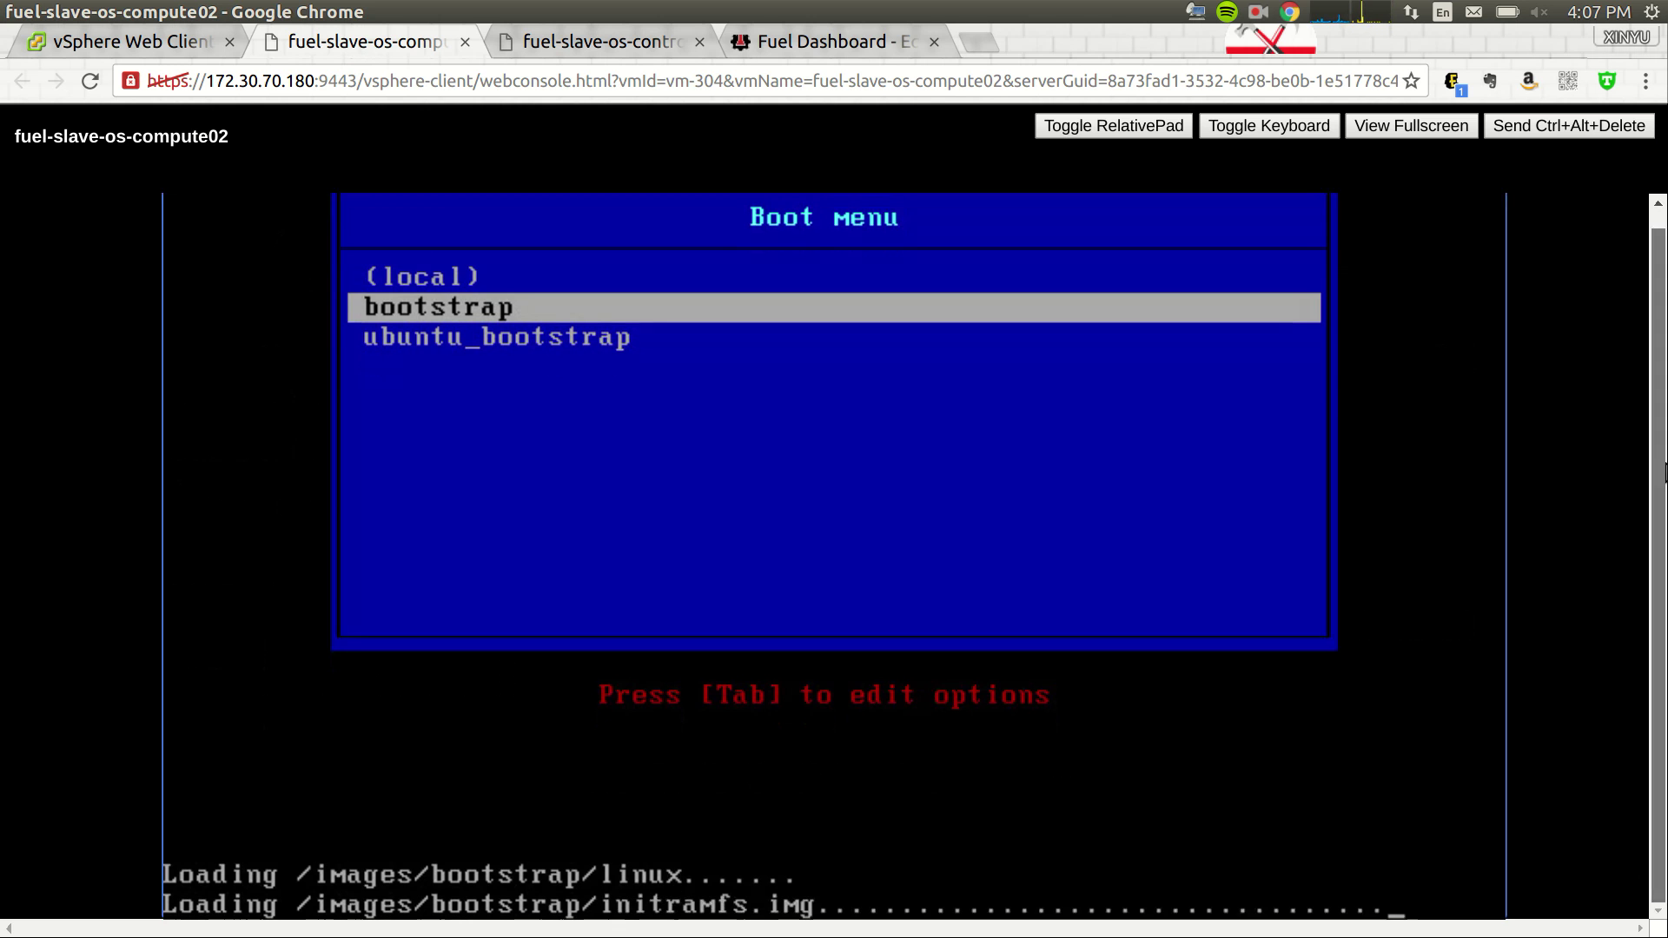
pyautogui.click(794, 44)
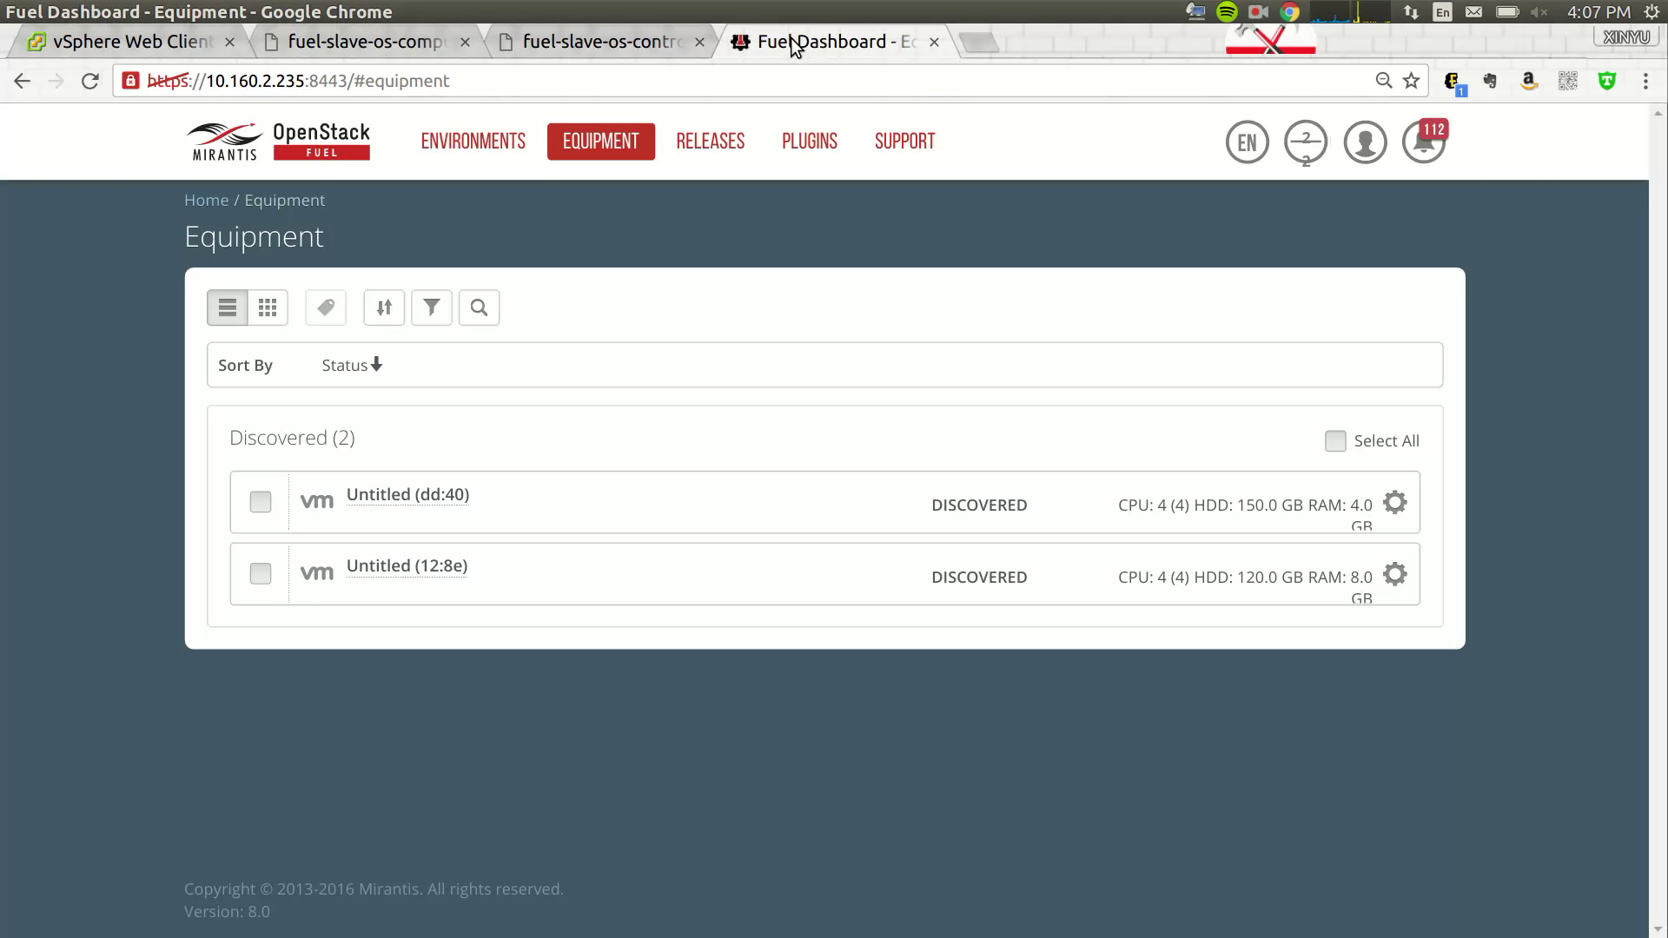
# - Create environment 'demo' with wizard defaults: Liberty on Ubuntu 14.04, QEMU, Neutron VLAN
pyautogui.click(474, 141)
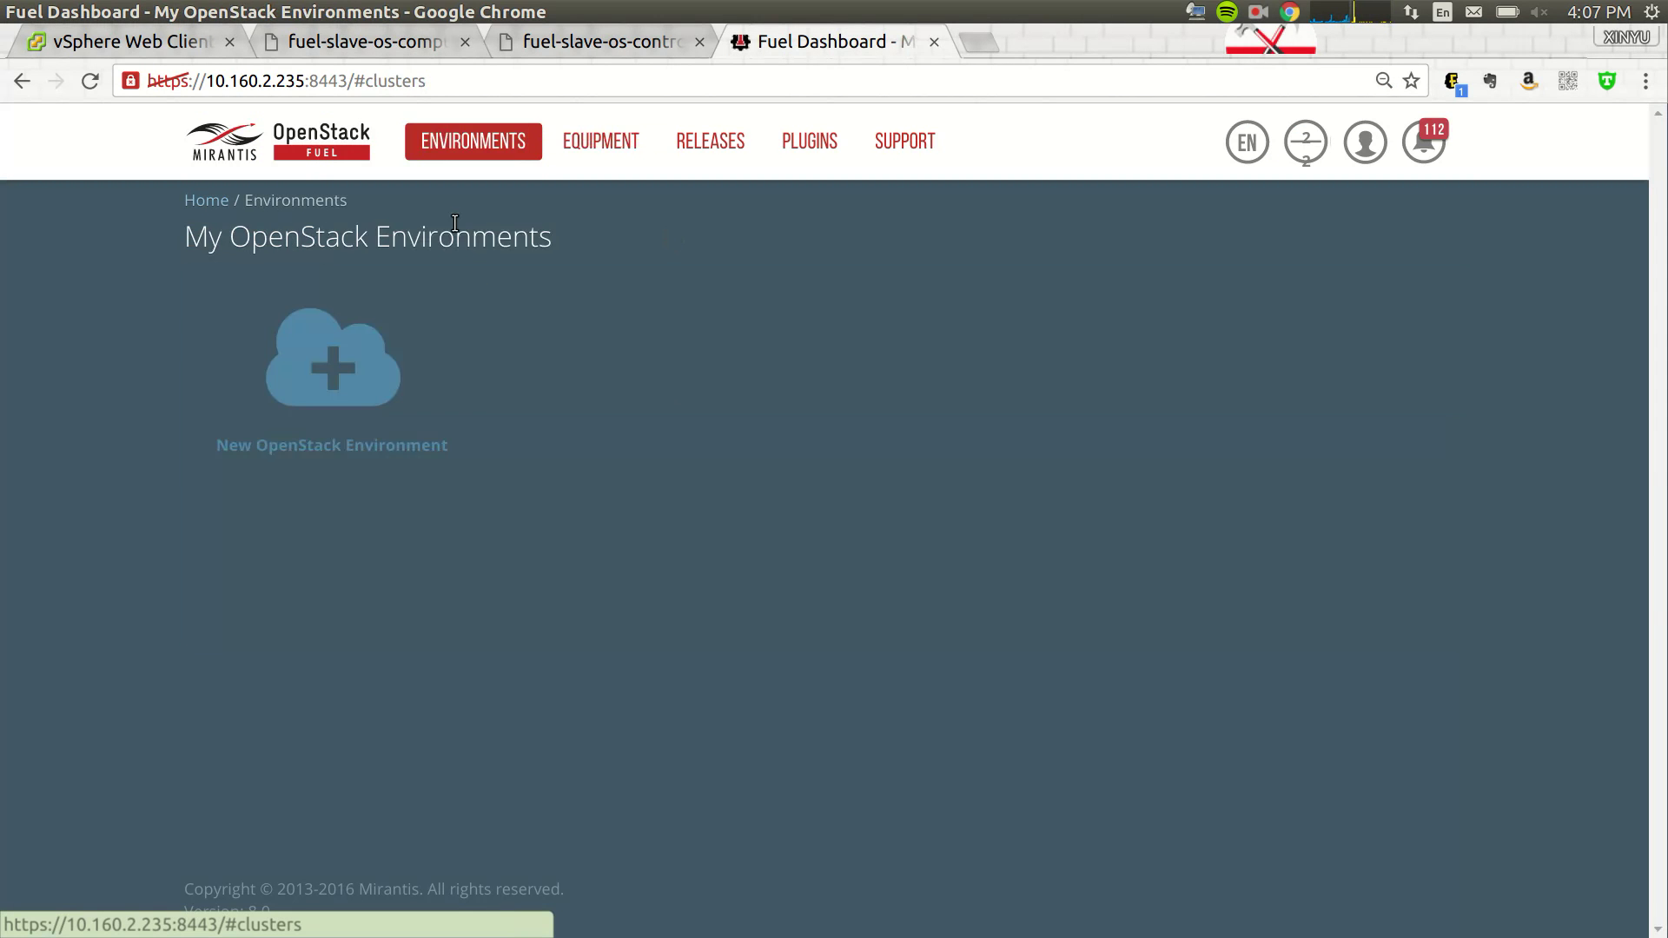
pyautogui.click(336, 360)
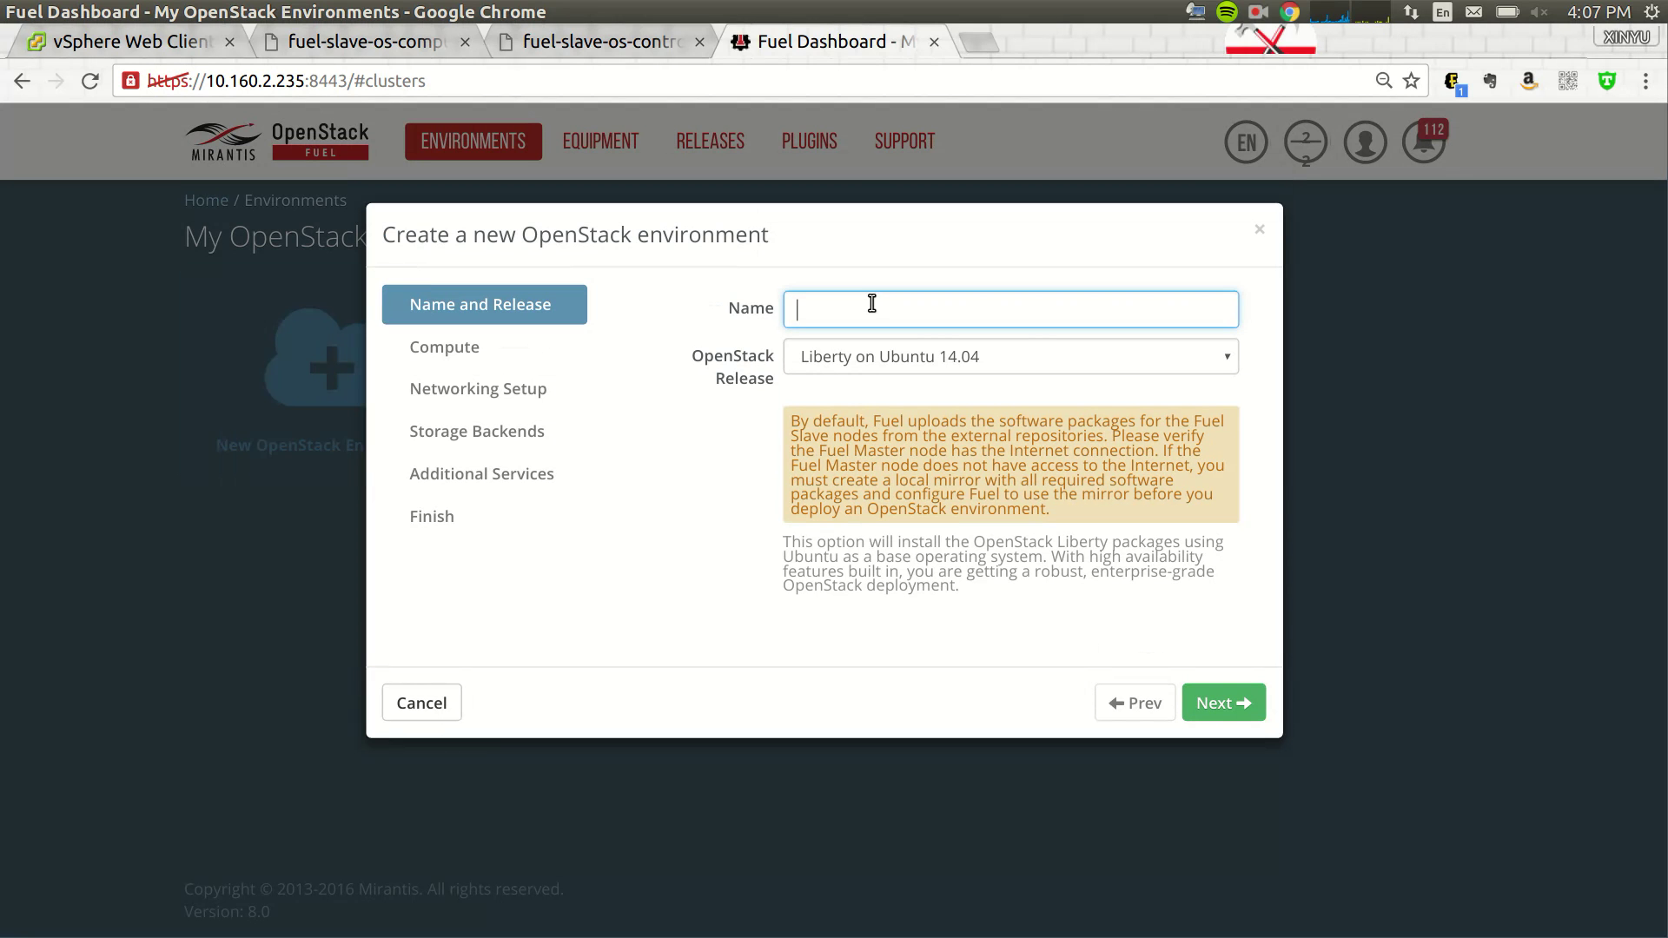
pyautogui.write('demo')
pyautogui.click(1223, 703)
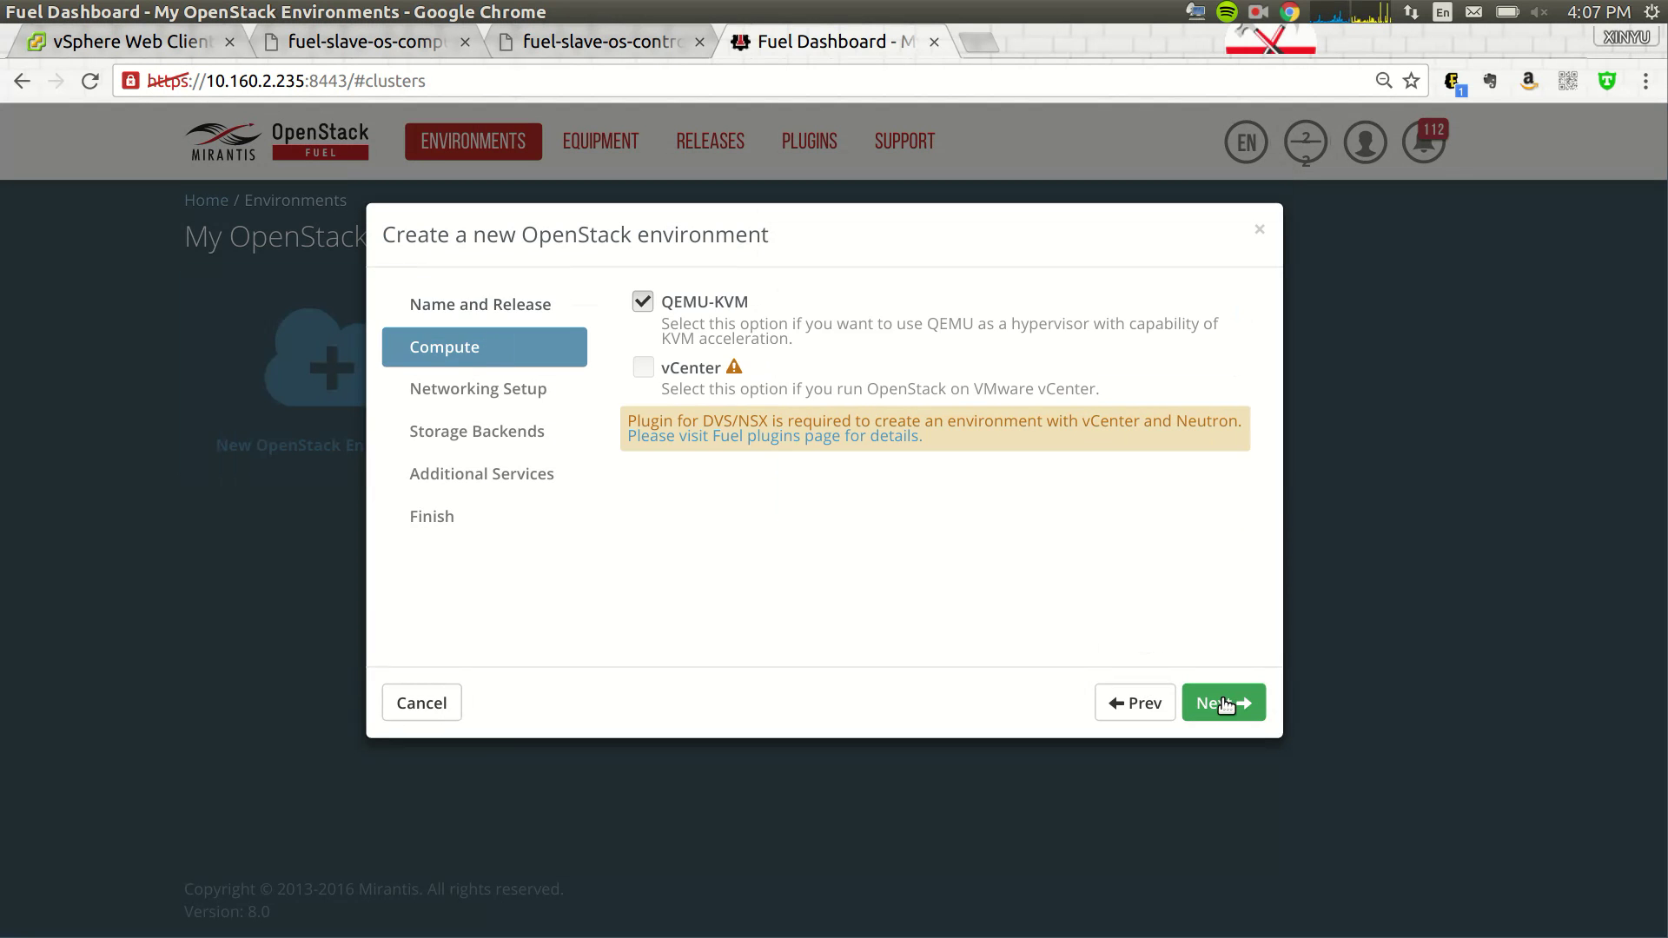
pyautogui.click(1224, 703)
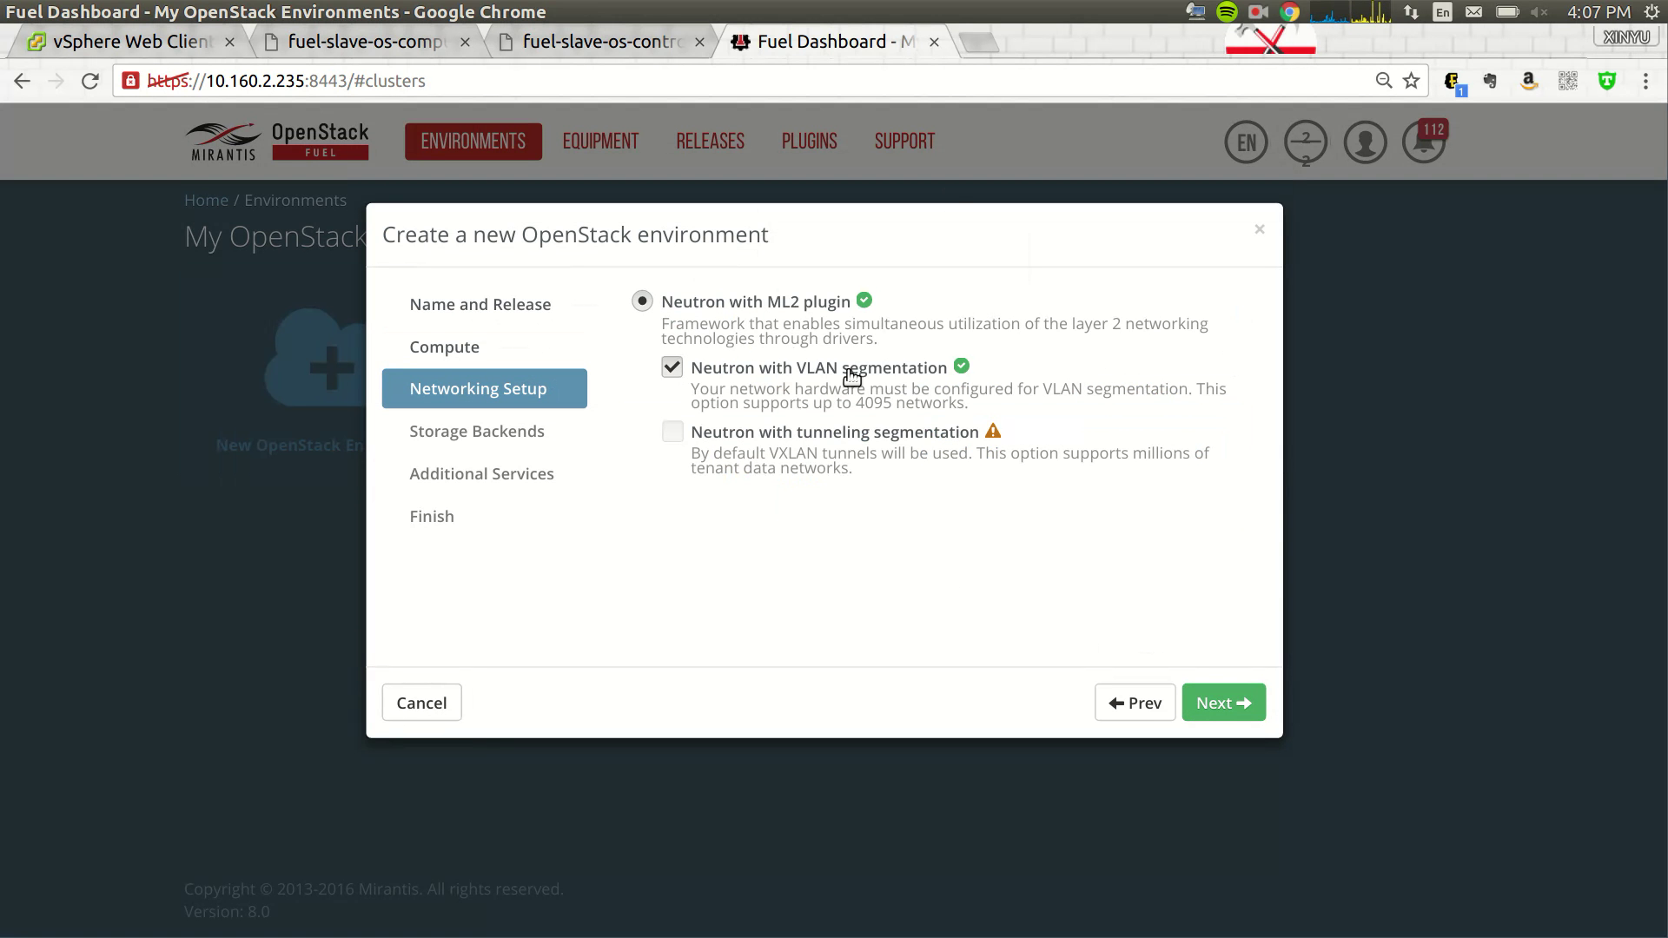
pyautogui.click(1213, 708)
pyautogui.click(1213, 708)
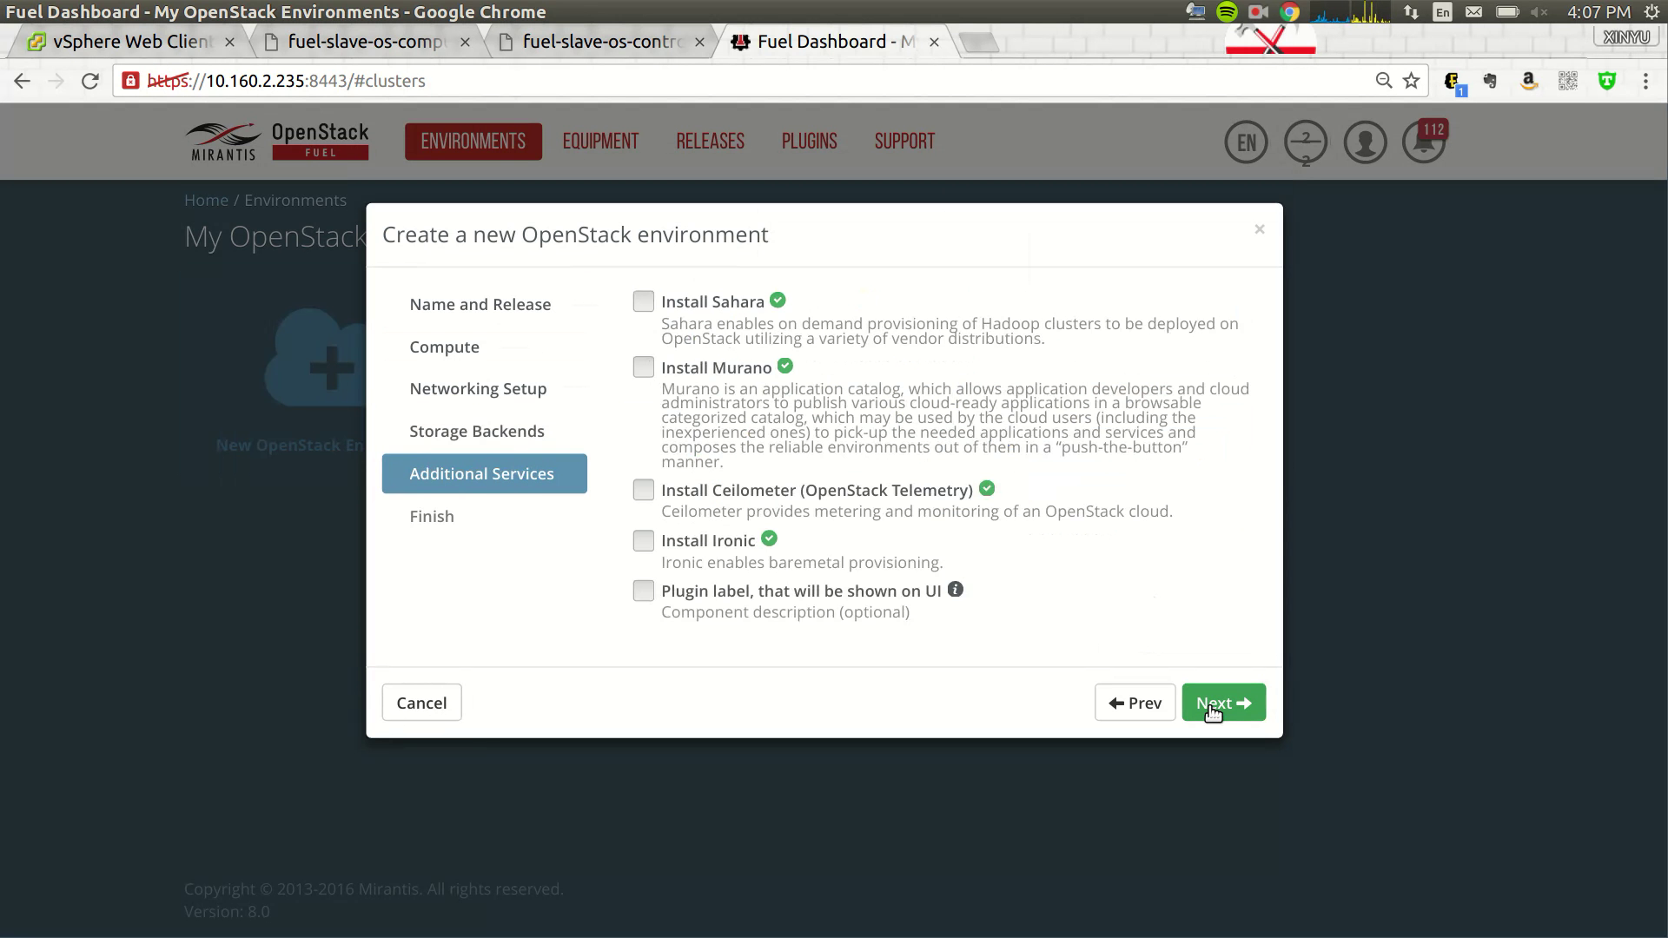
pyautogui.click(1213, 708)
pyautogui.click(1213, 708)
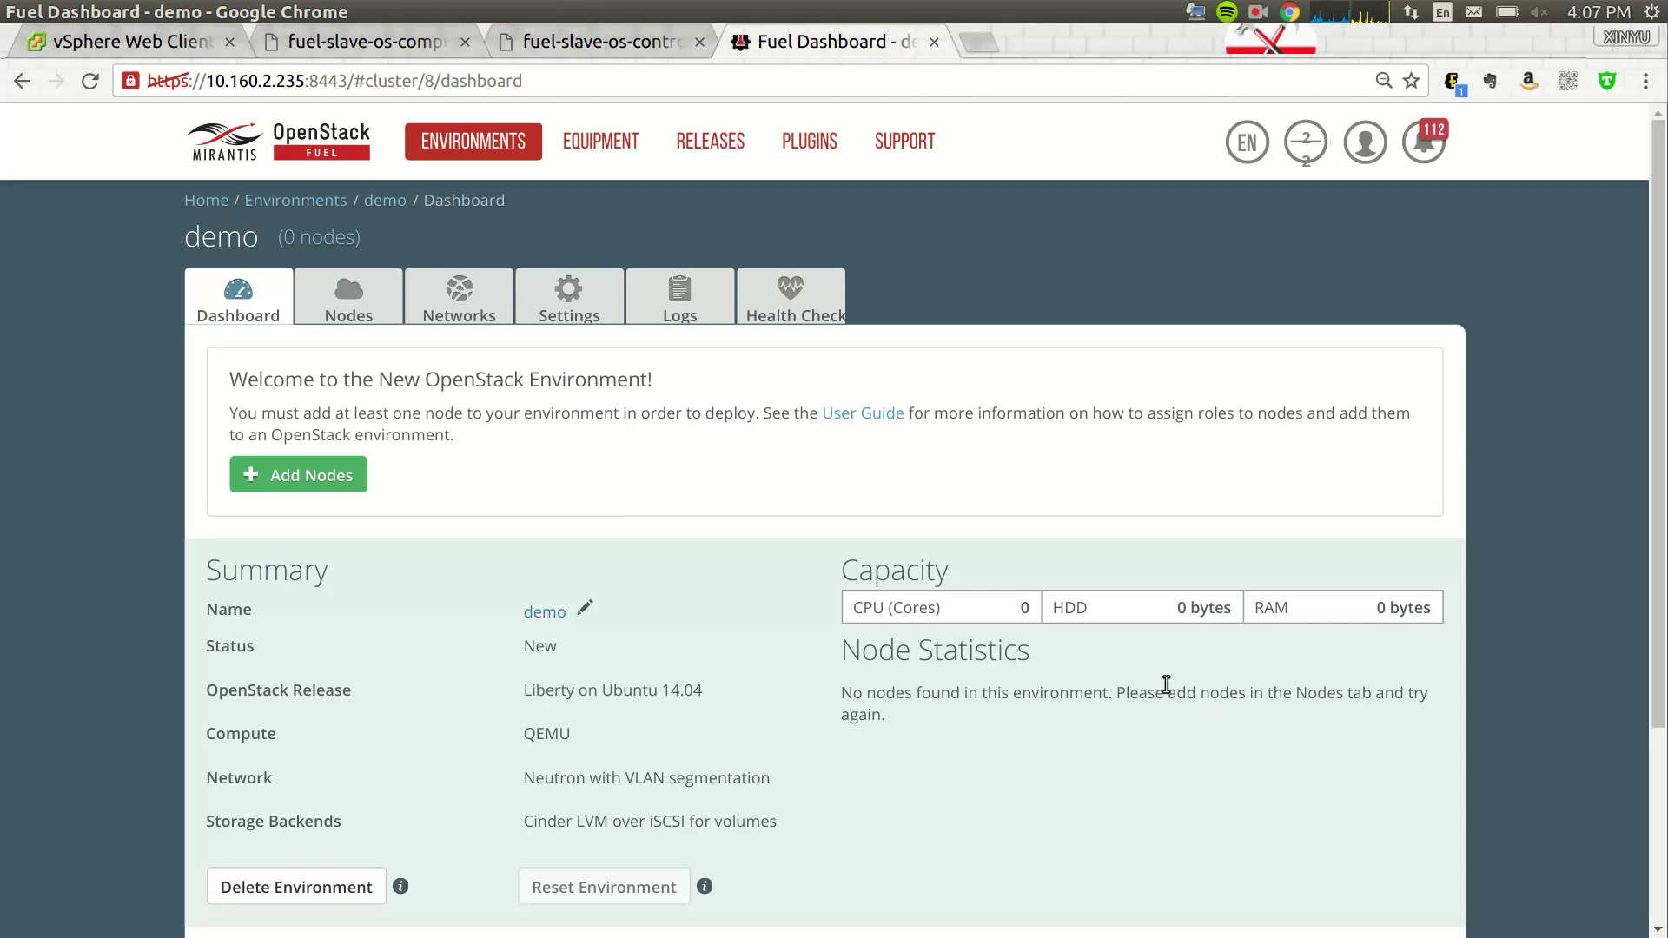
# - Add node 12:8e to the demo environment with the Controller role
pyautogui.click(328, 475)
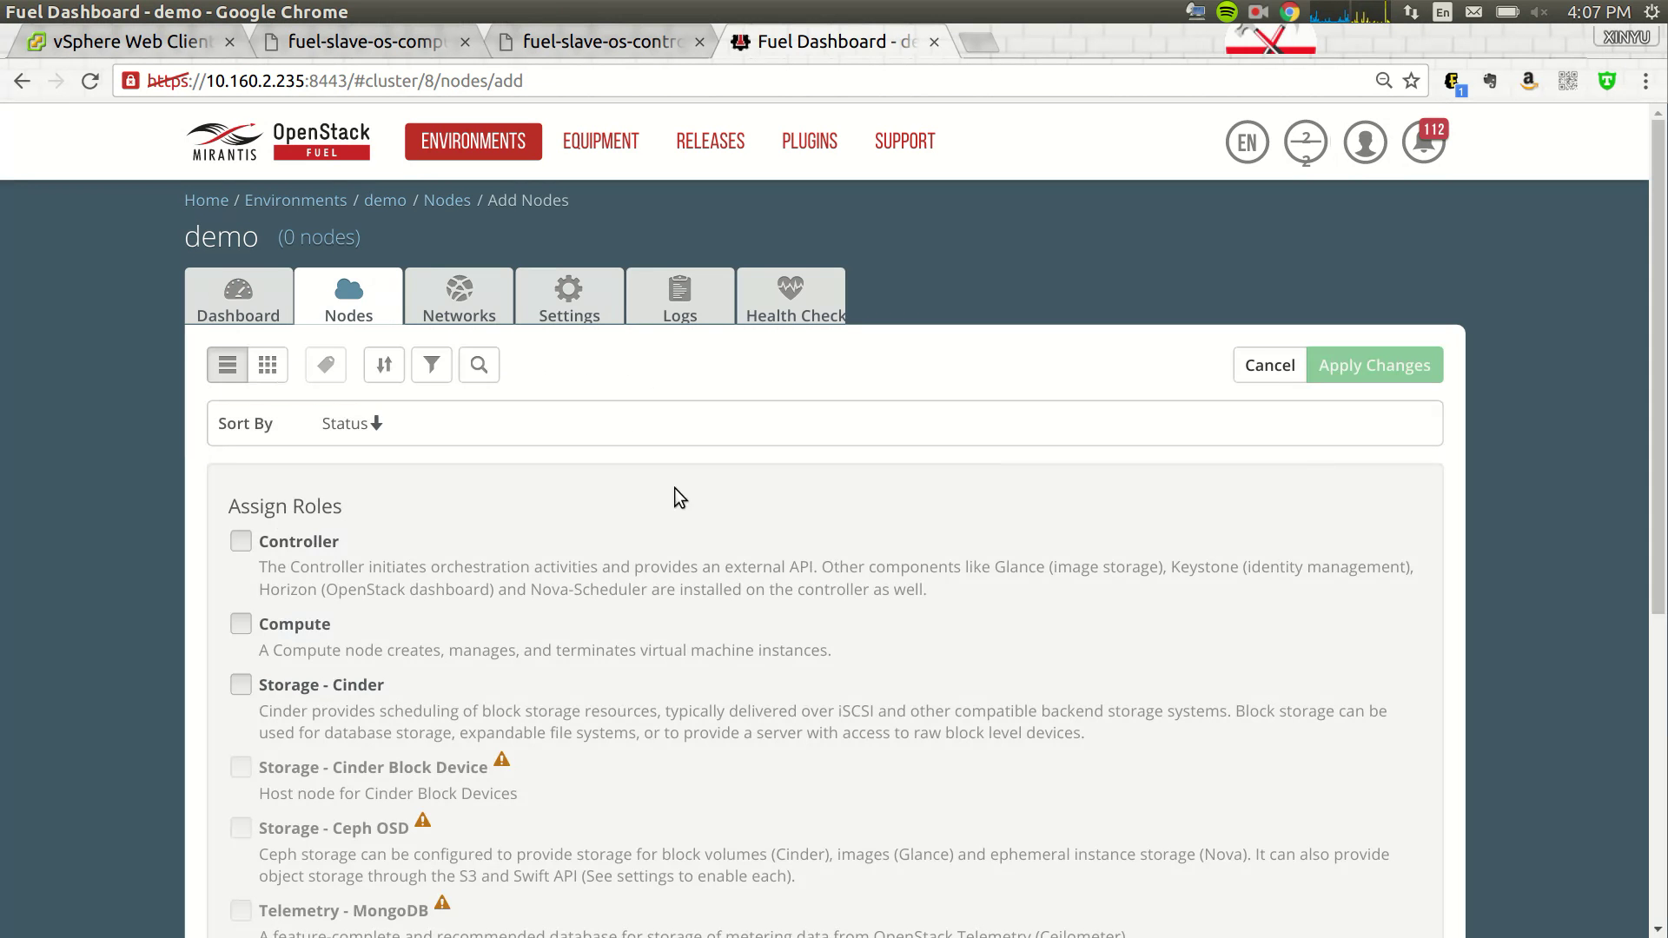
pyautogui.click(245, 545)
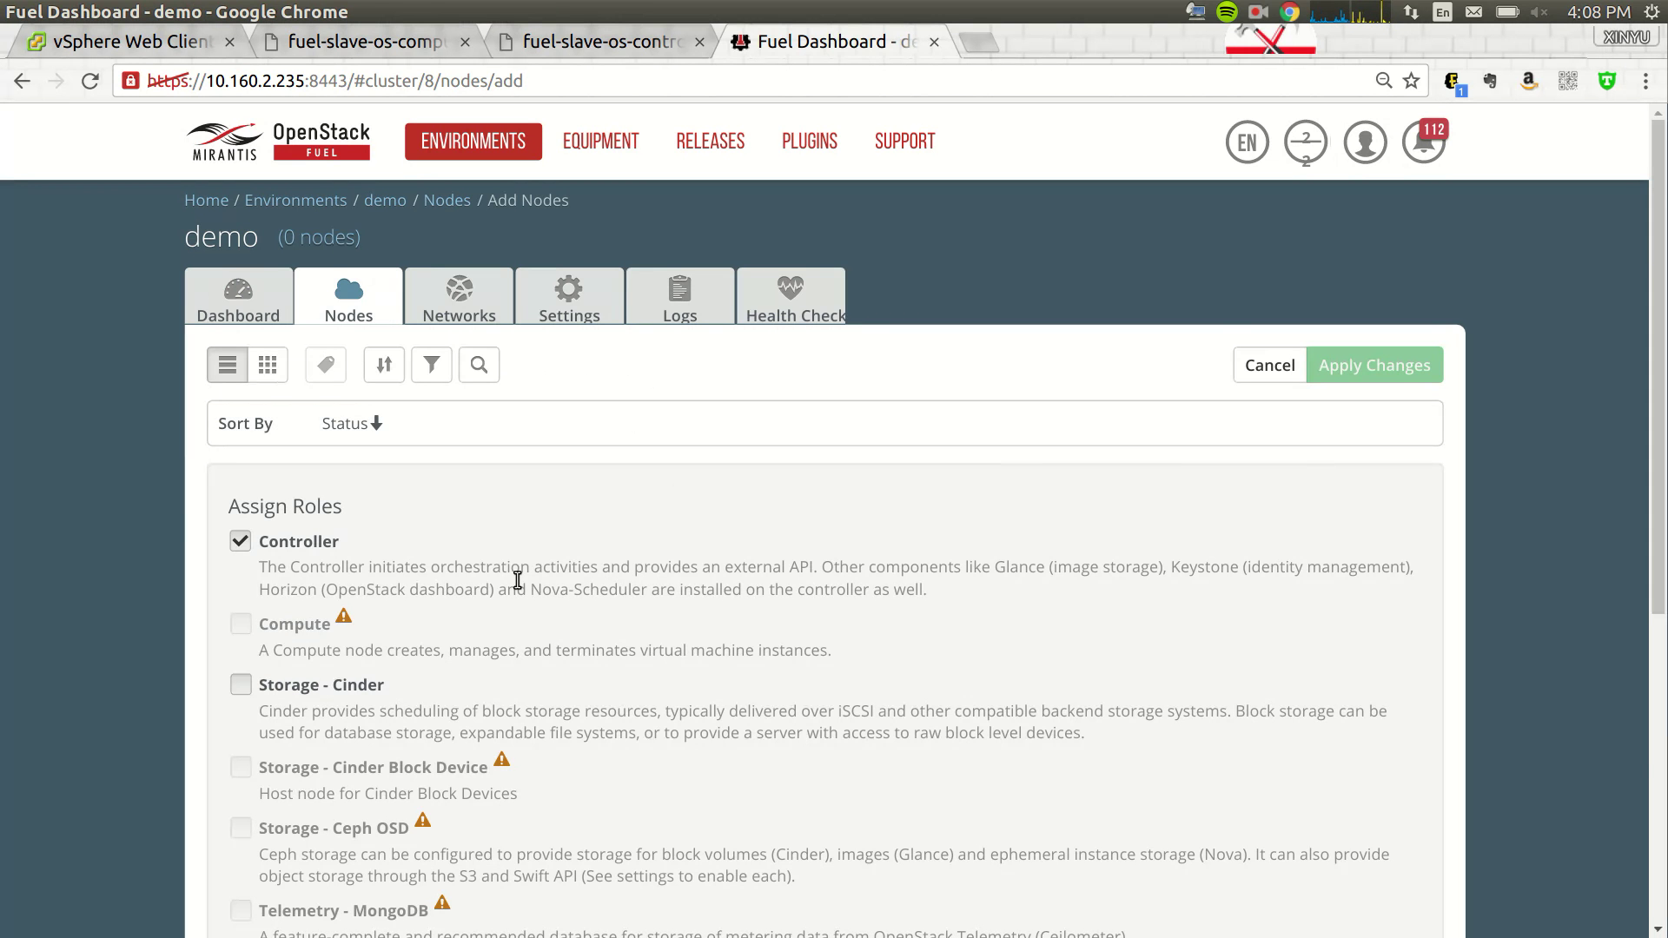
pyautogui.scroll(-6, 513, 476)
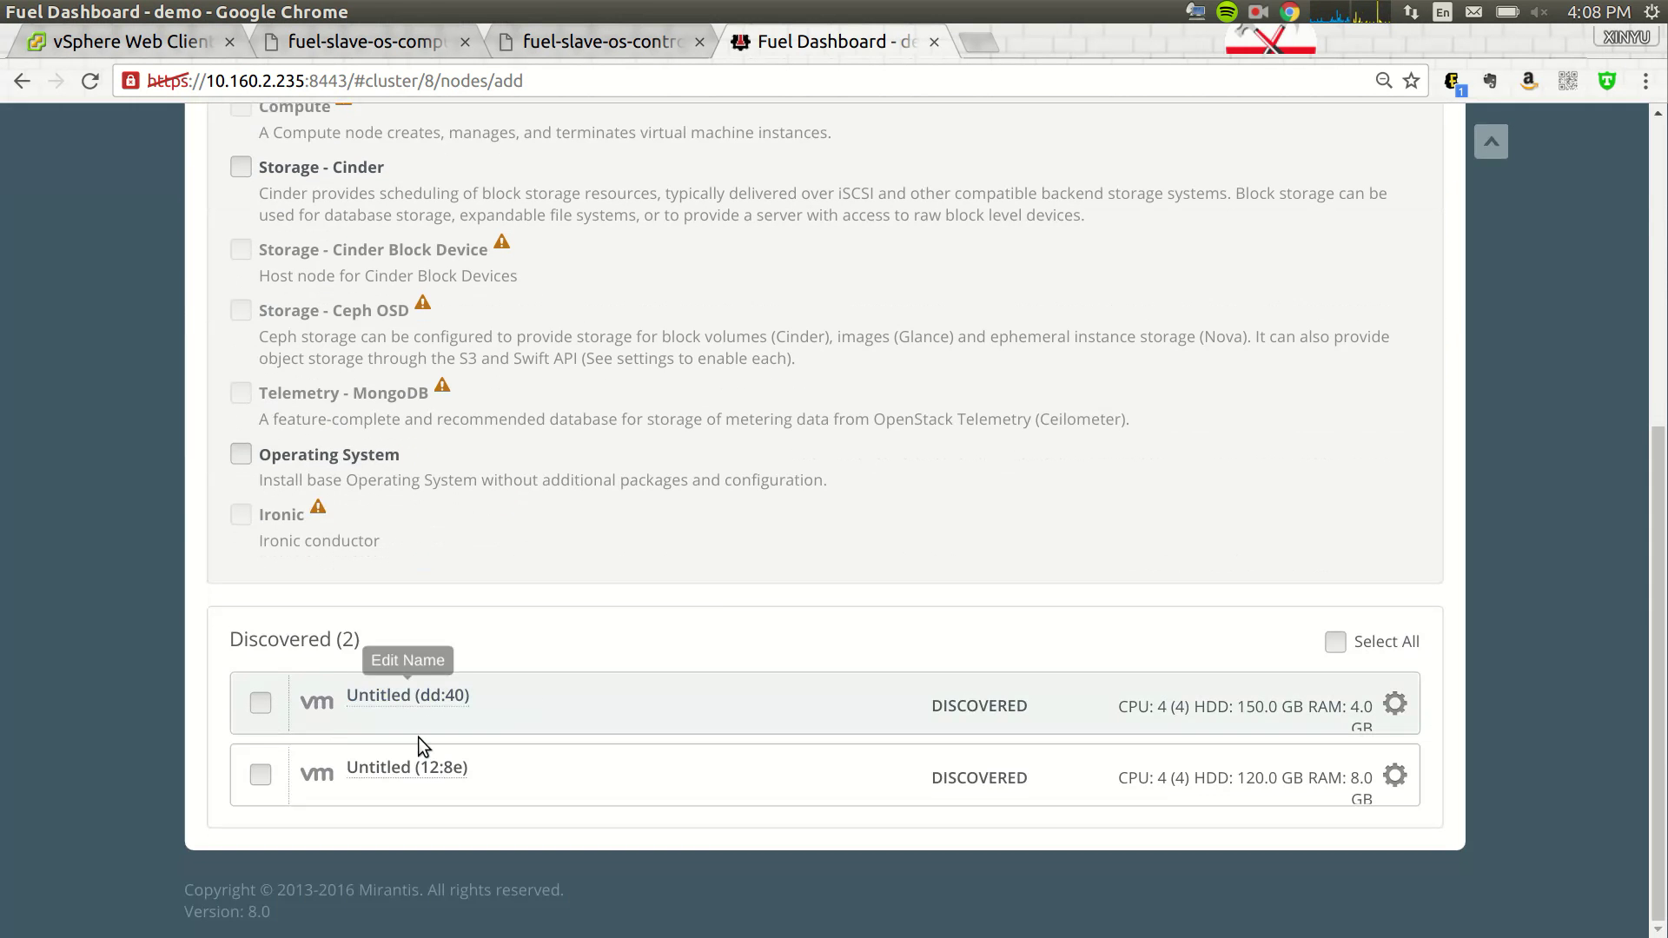
pyautogui.click(259, 776)
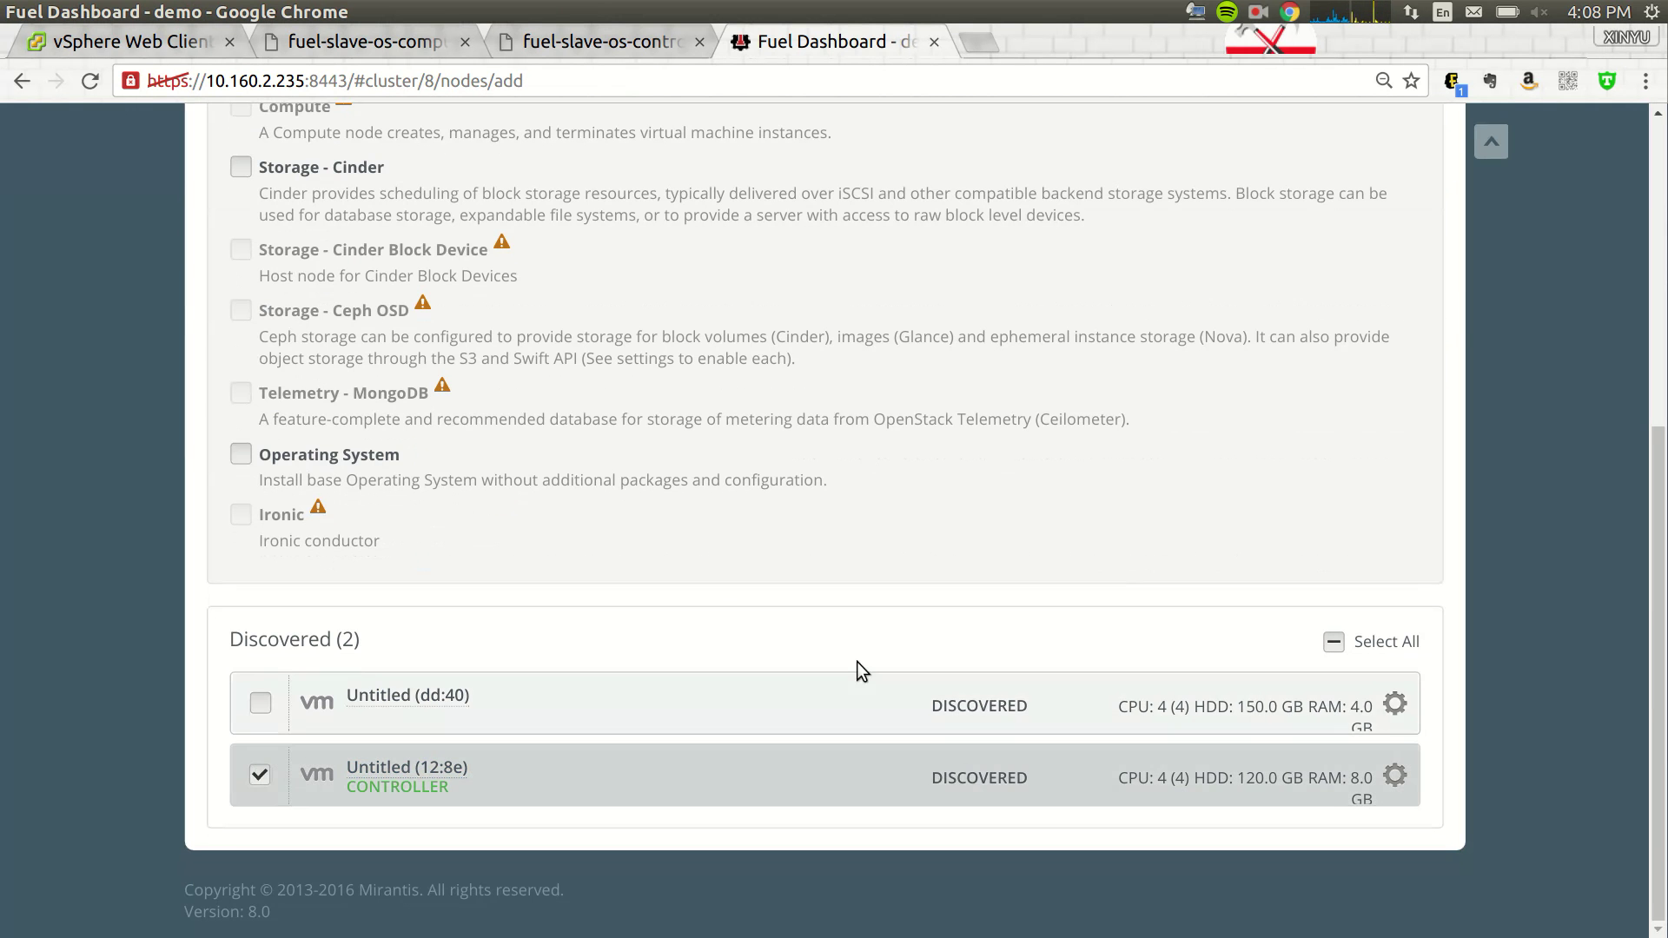
pyautogui.scroll(6, 956, 664)
pyautogui.click(1353, 372)
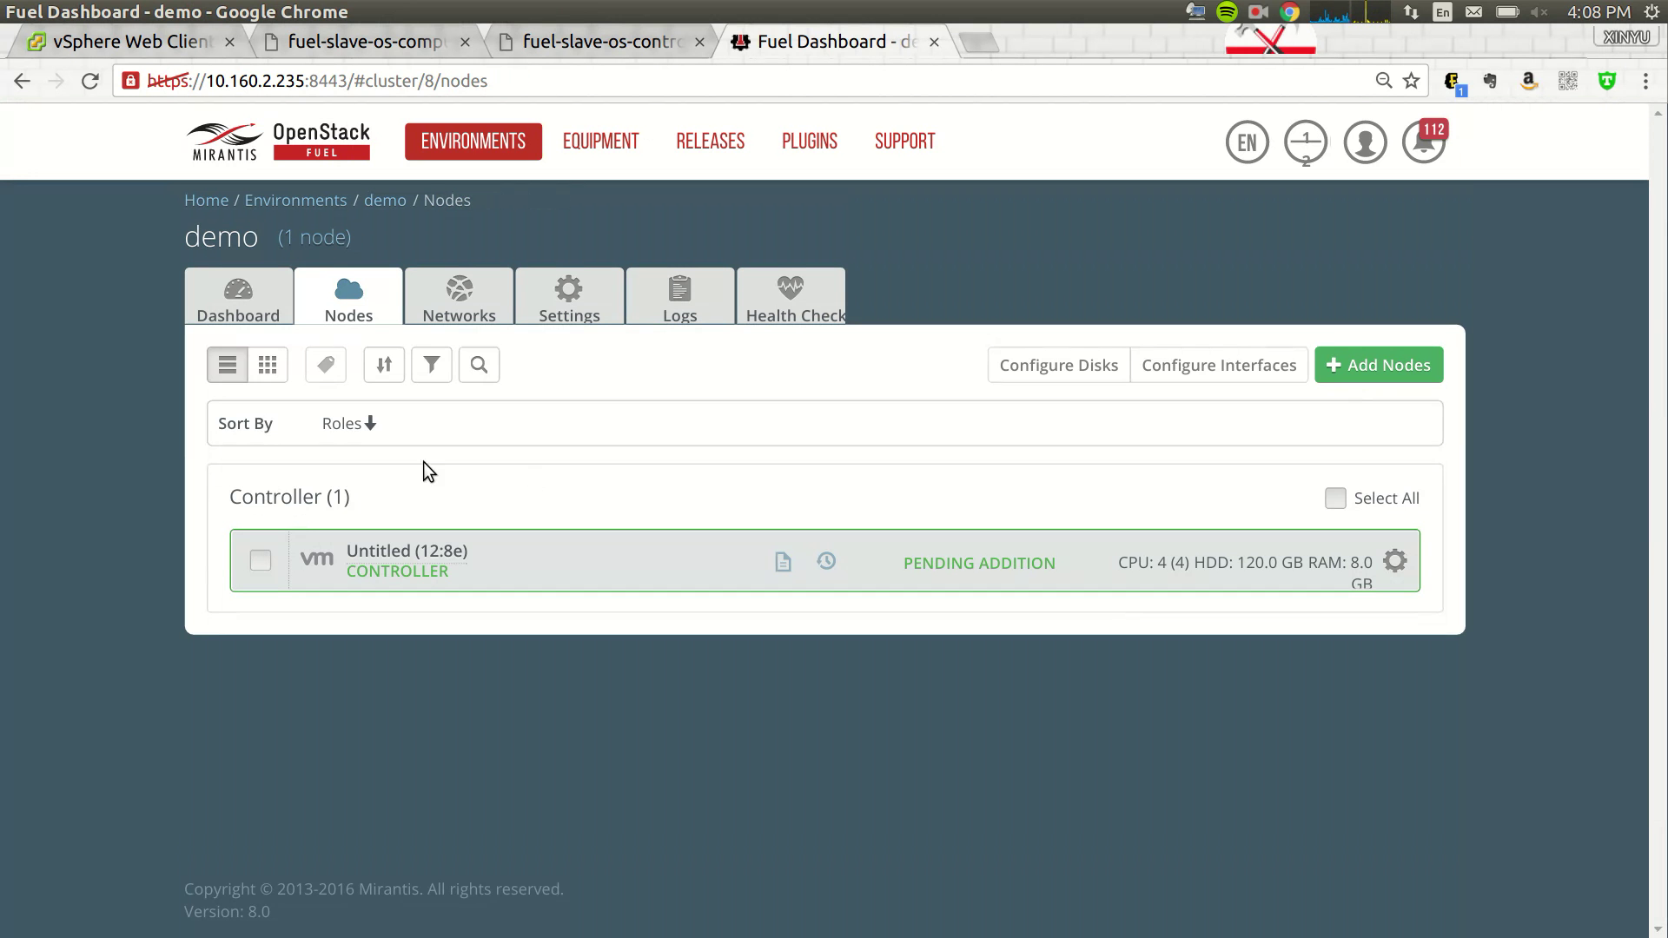
# - Add node dd:40 to the demo environment with the Compute role
pyautogui.click(1379, 364)
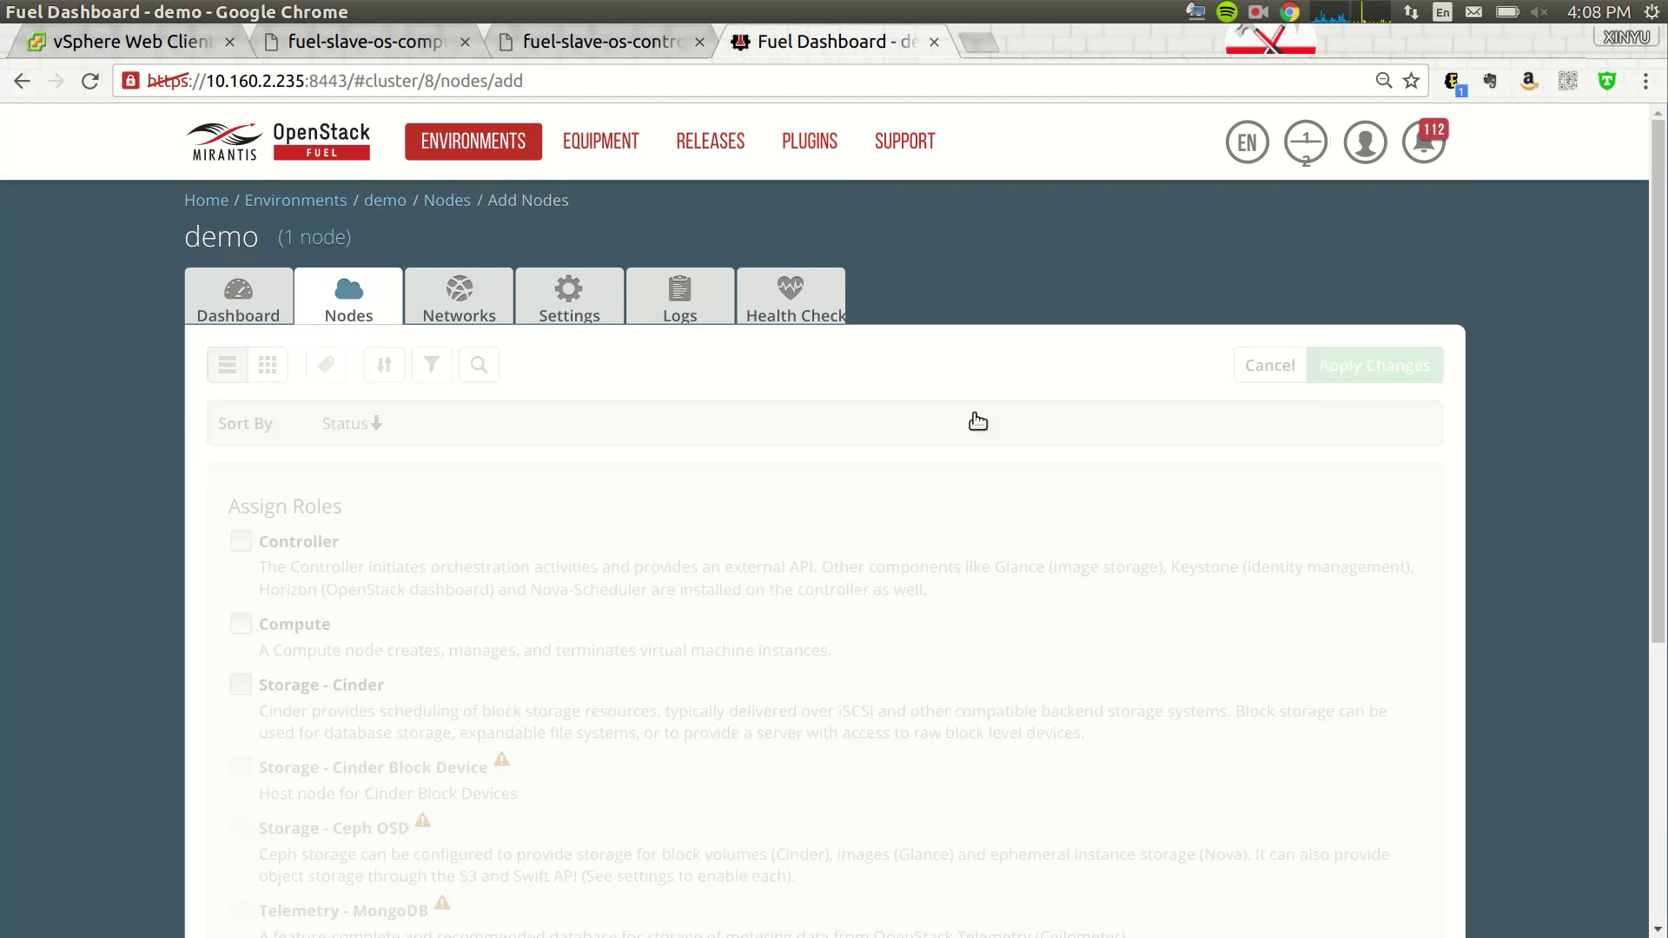
pyautogui.click(250, 626)
pyautogui.scroll(-5, 1010, 648)
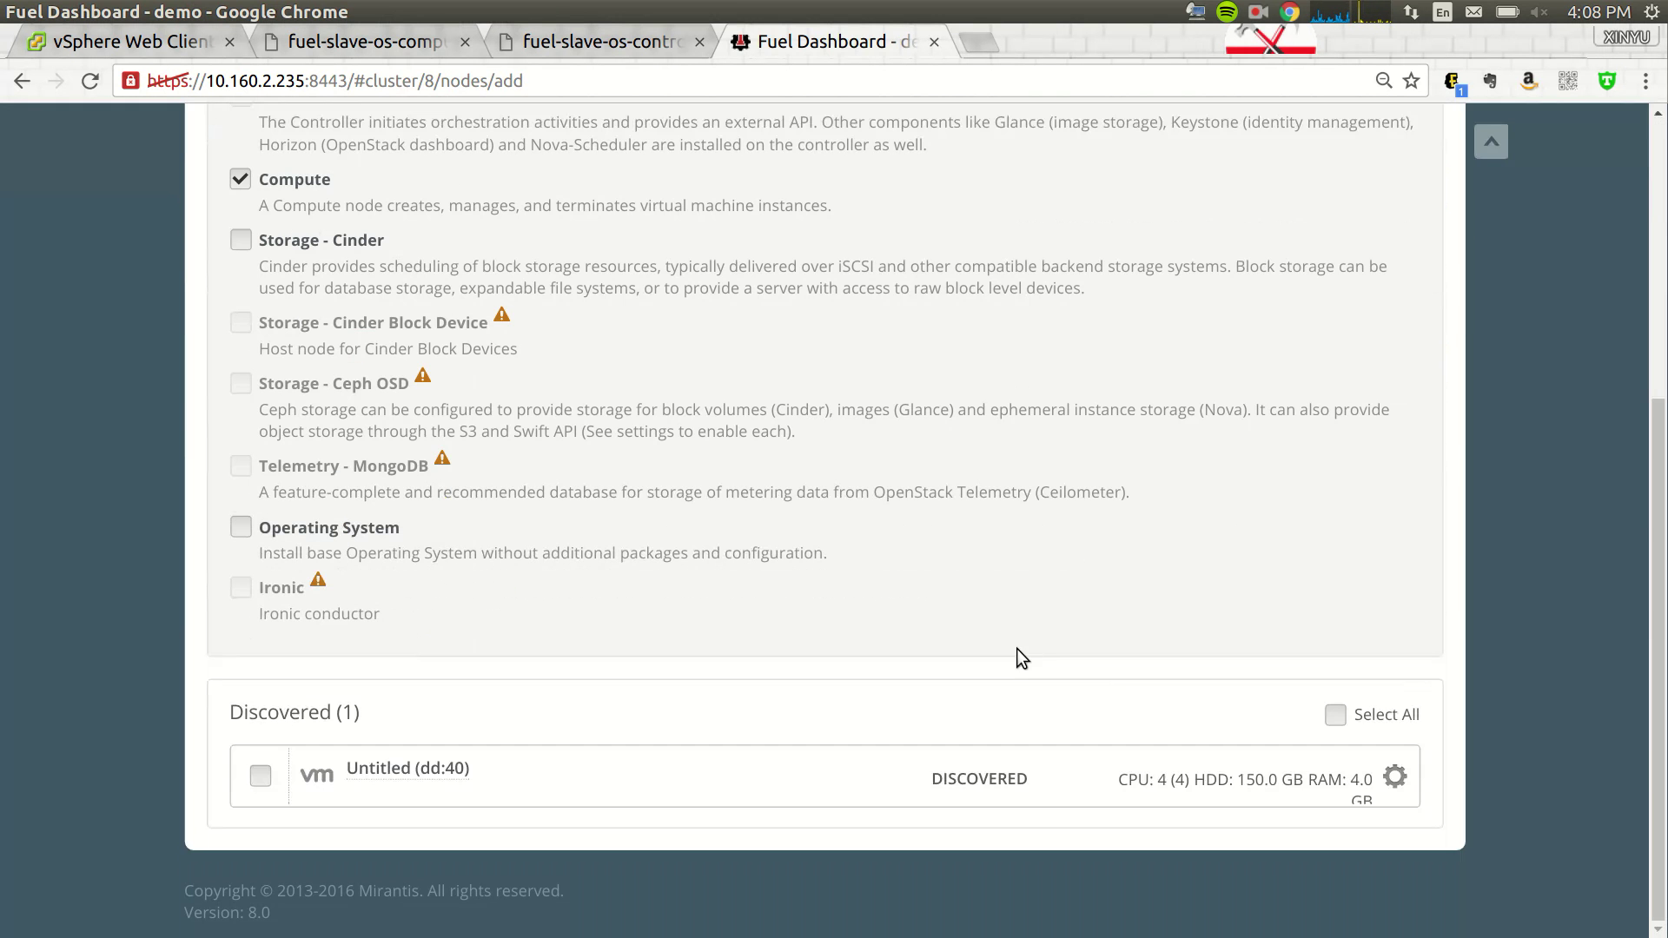
pyautogui.click(260, 775)
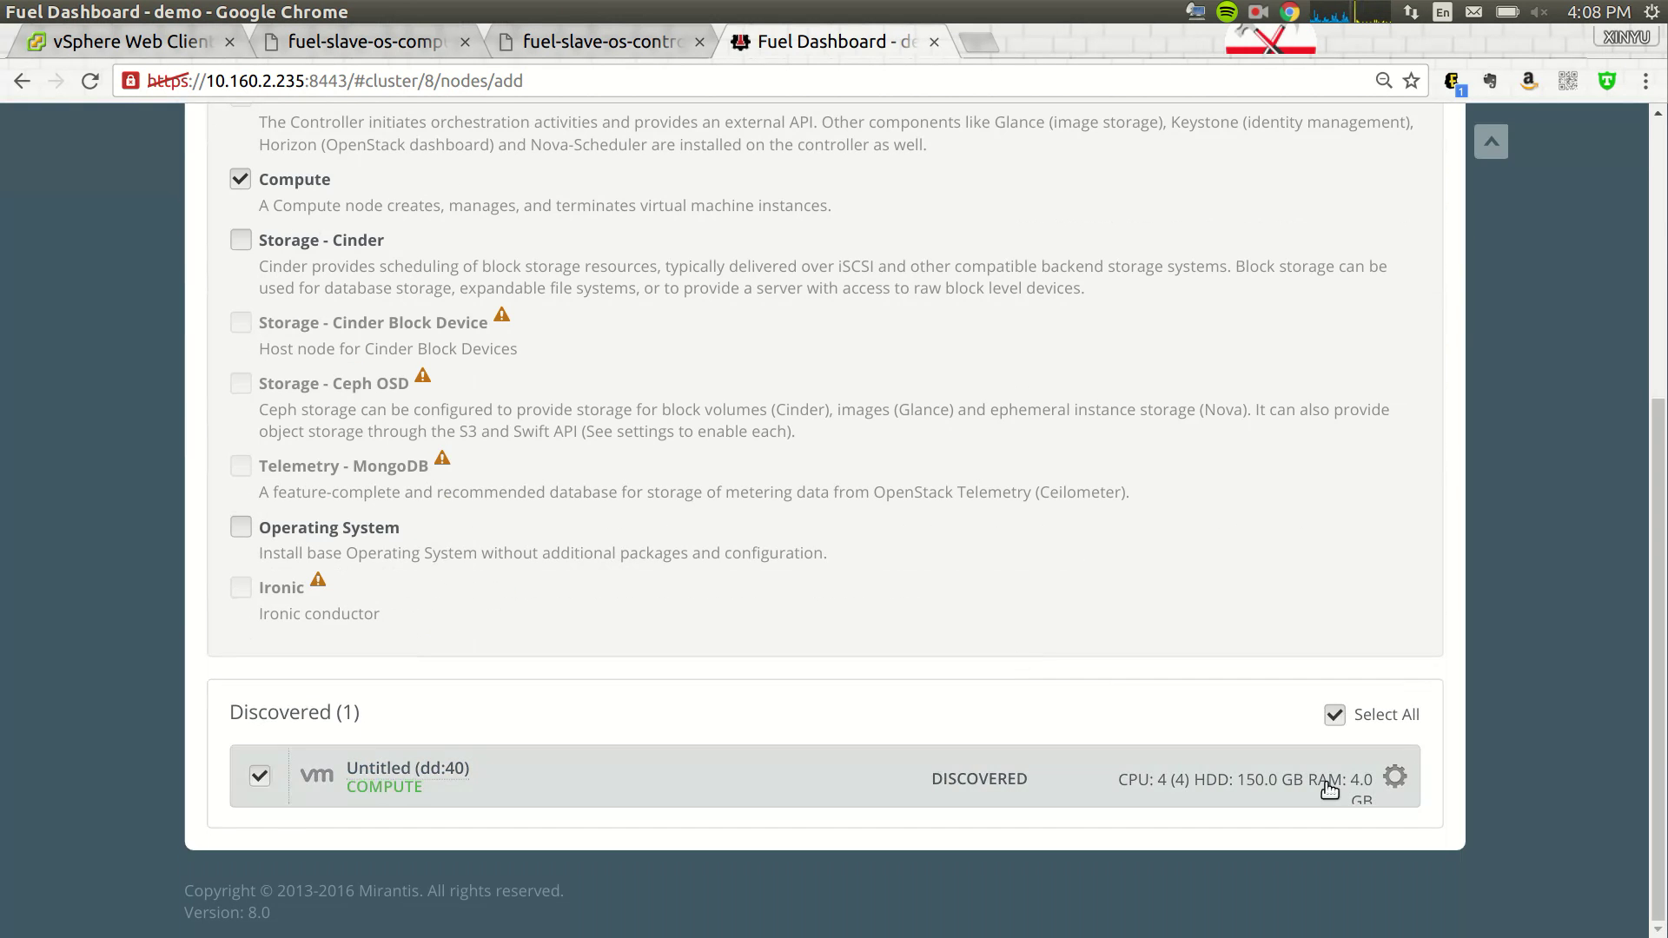
pyautogui.scroll(5, 1303, 426)
pyautogui.click(1367, 363)
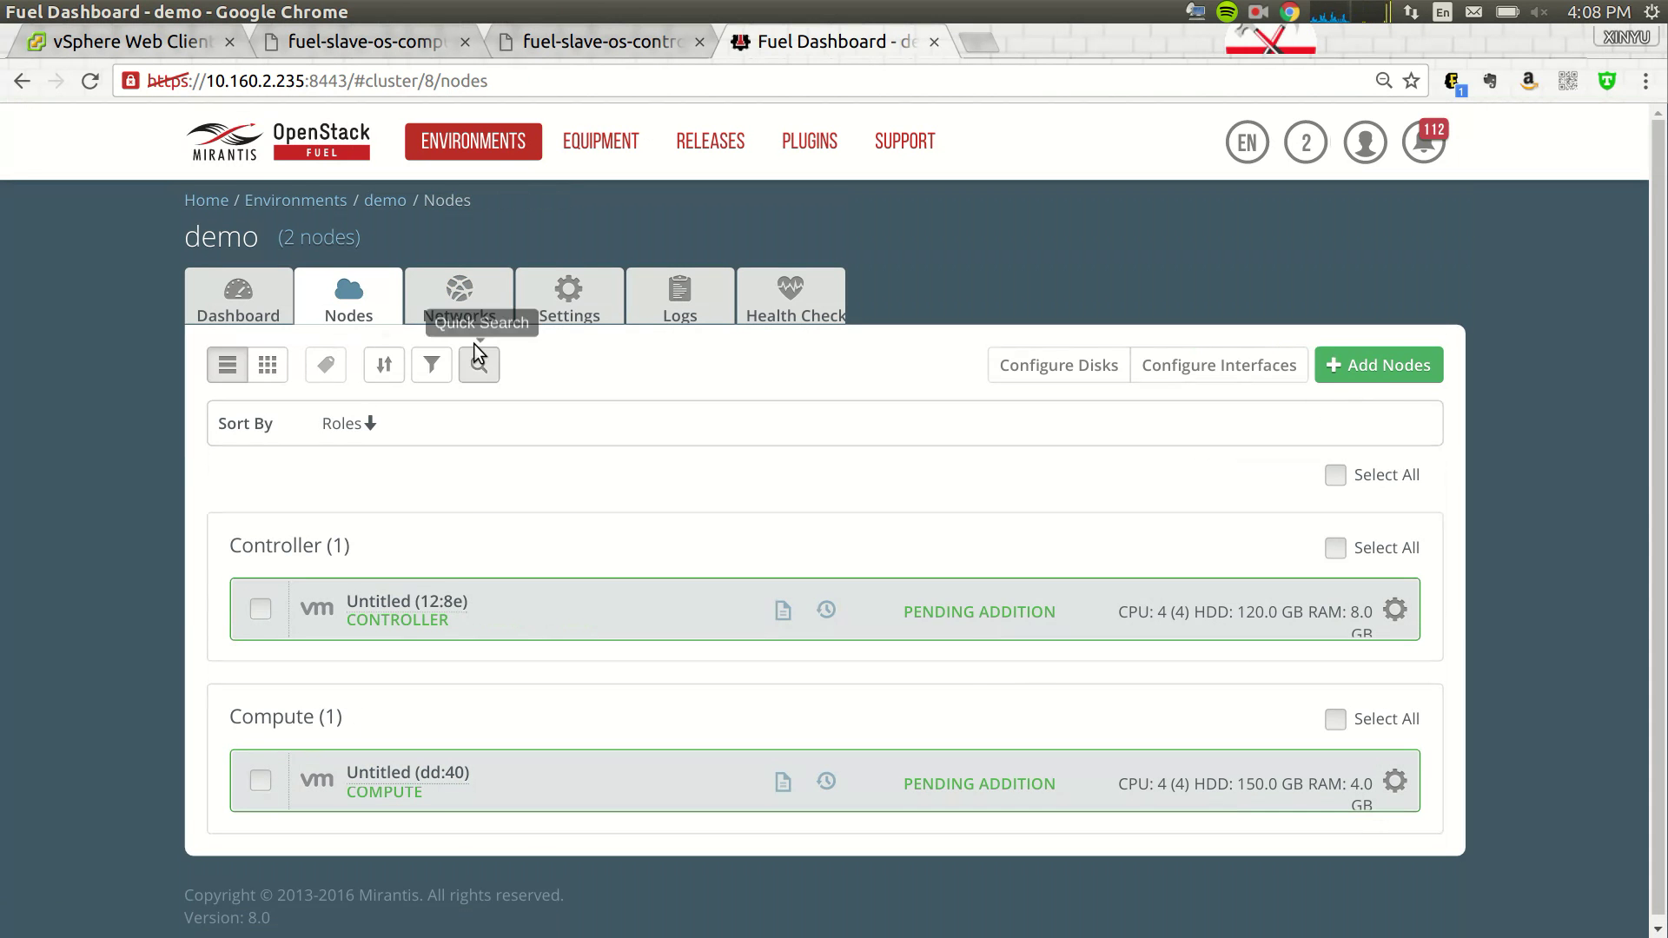
pyautogui.click(458, 299)
# - Set the Public network CIDR to 10.160.38.0/24 with IP range 10.160.38.55–10.160.38.60
pyautogui.scroll(-2, 1238, 482)
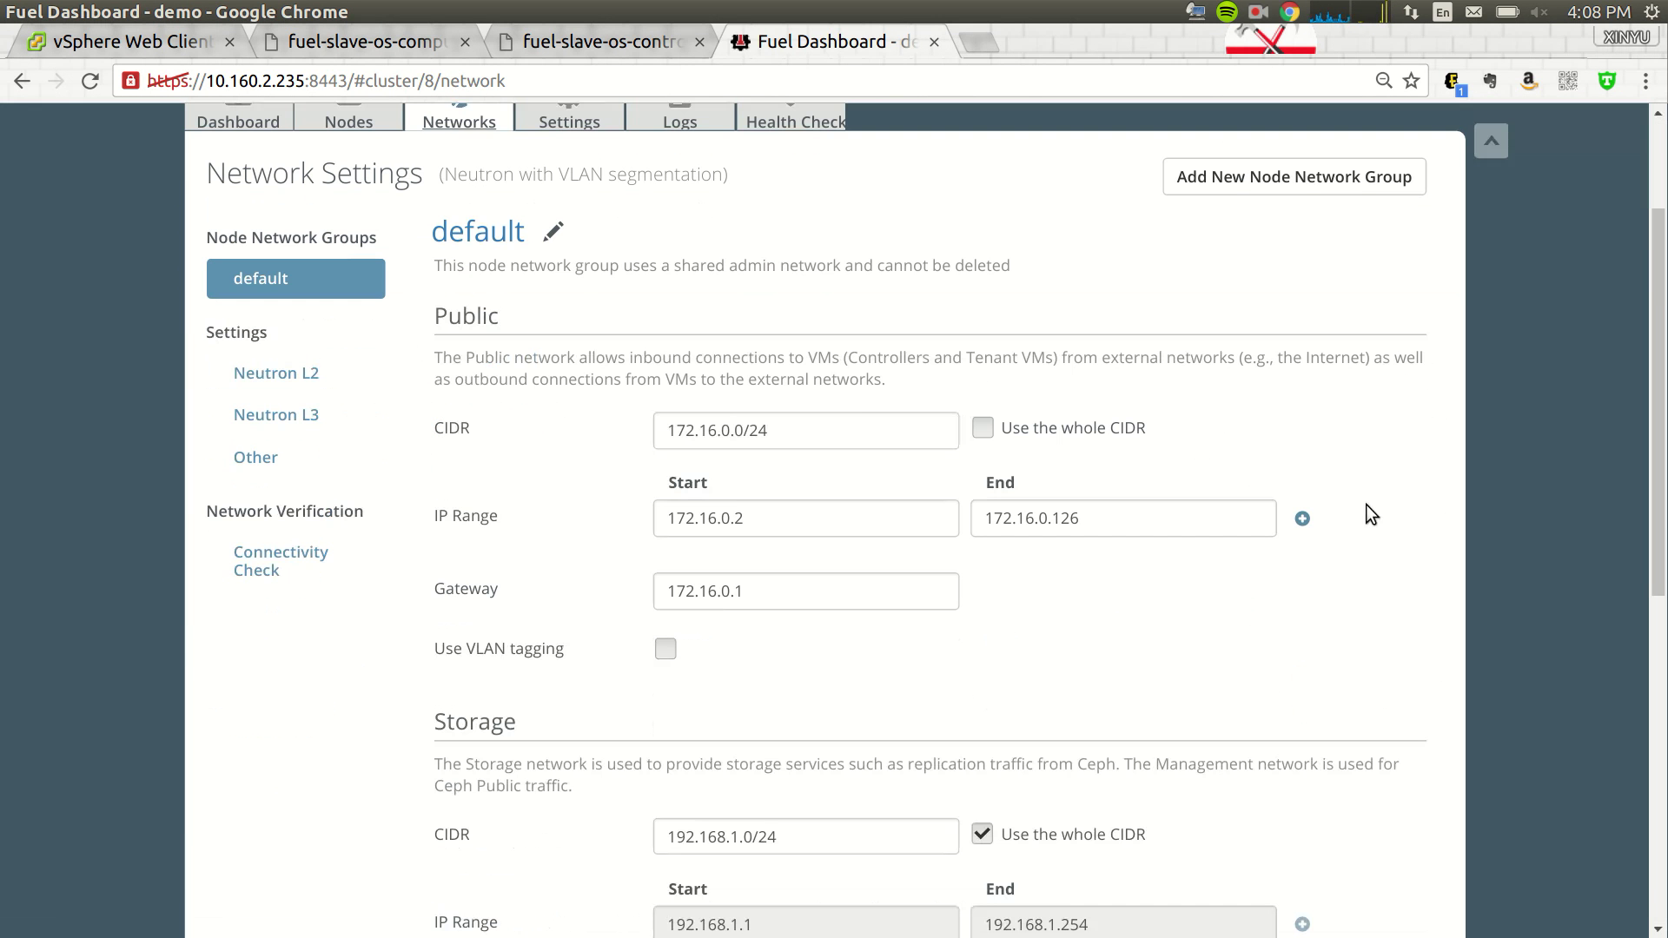
pyautogui.tripleClick(801, 430)
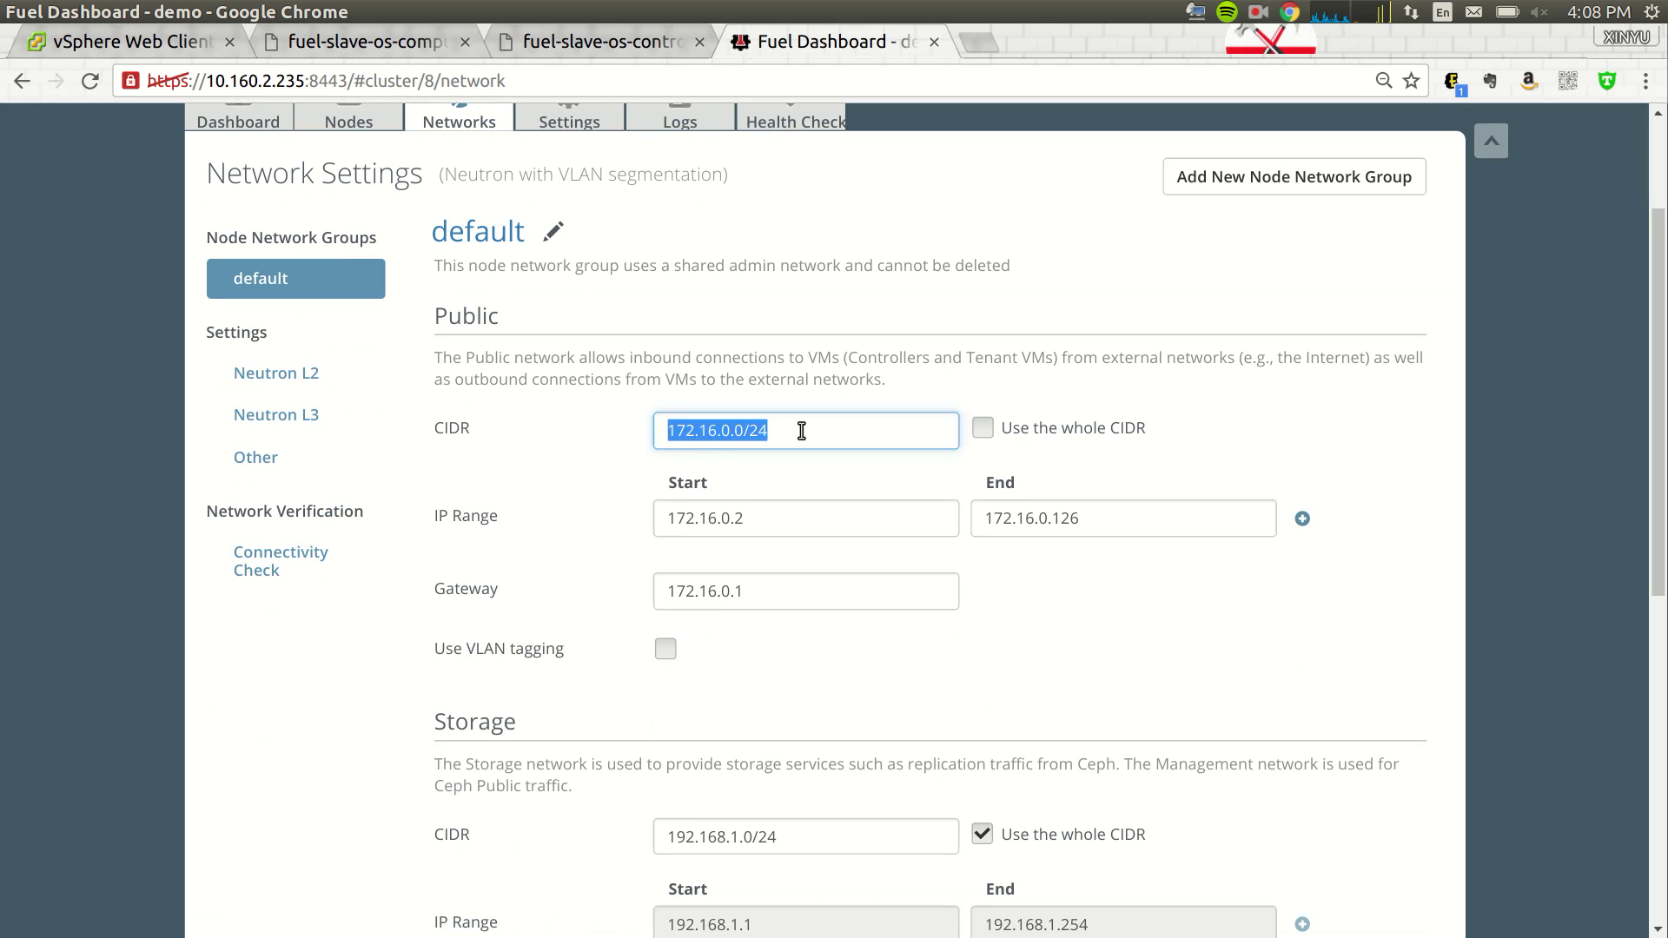
pyautogui.write('10.160.38')
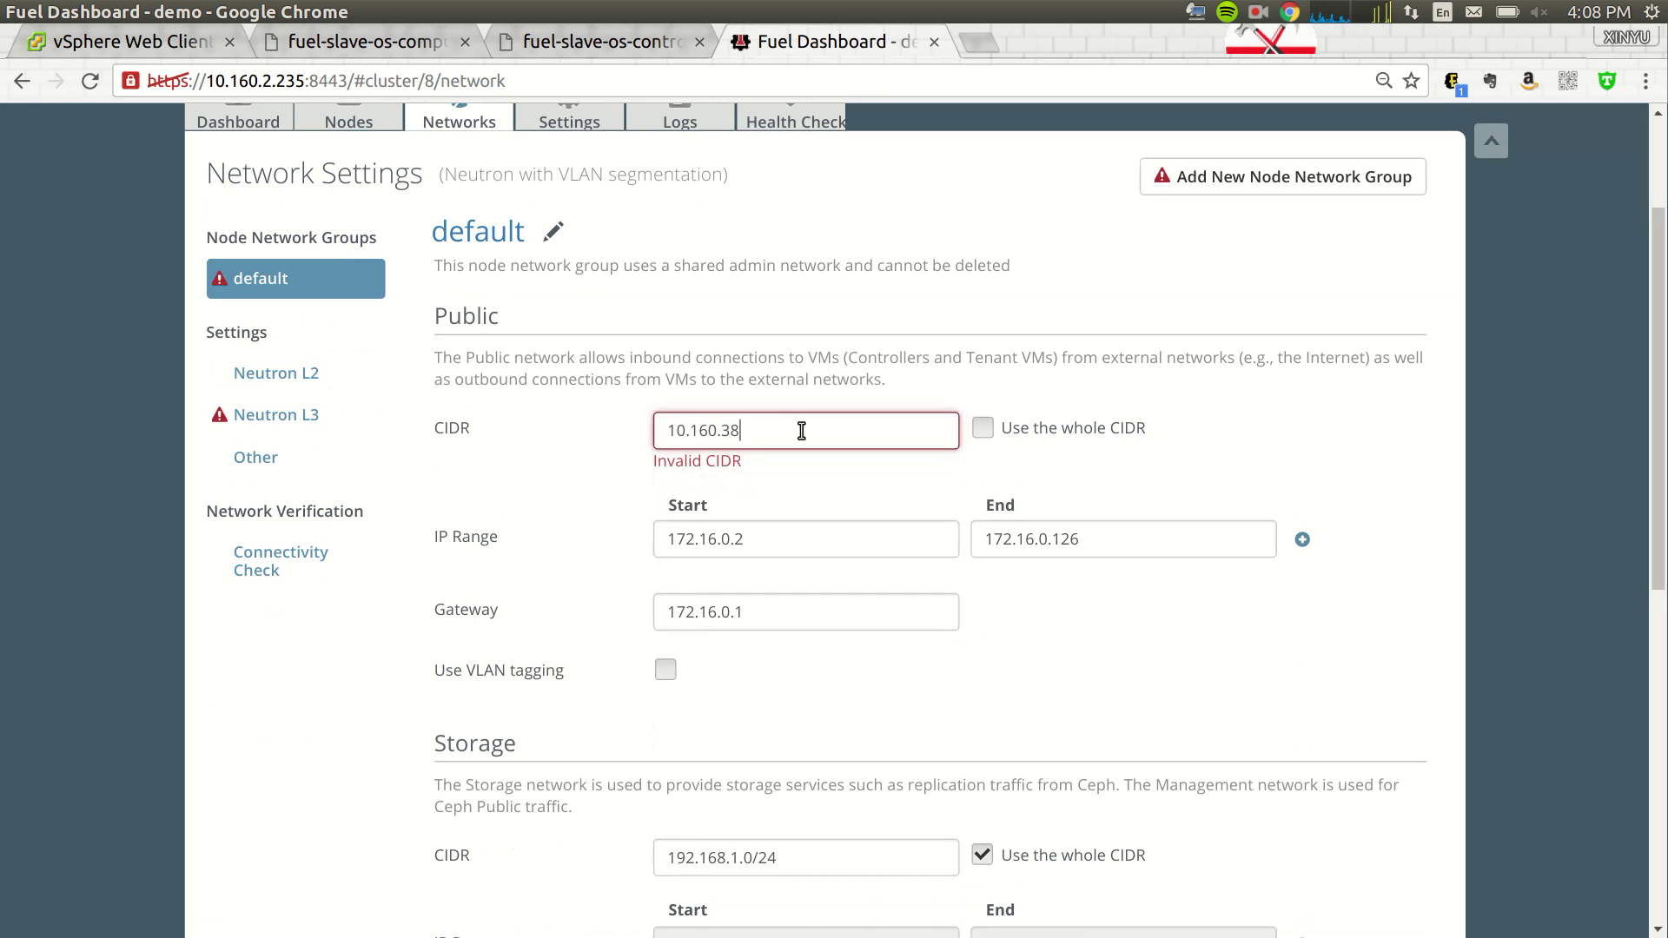
pyautogui.write('.0/24')
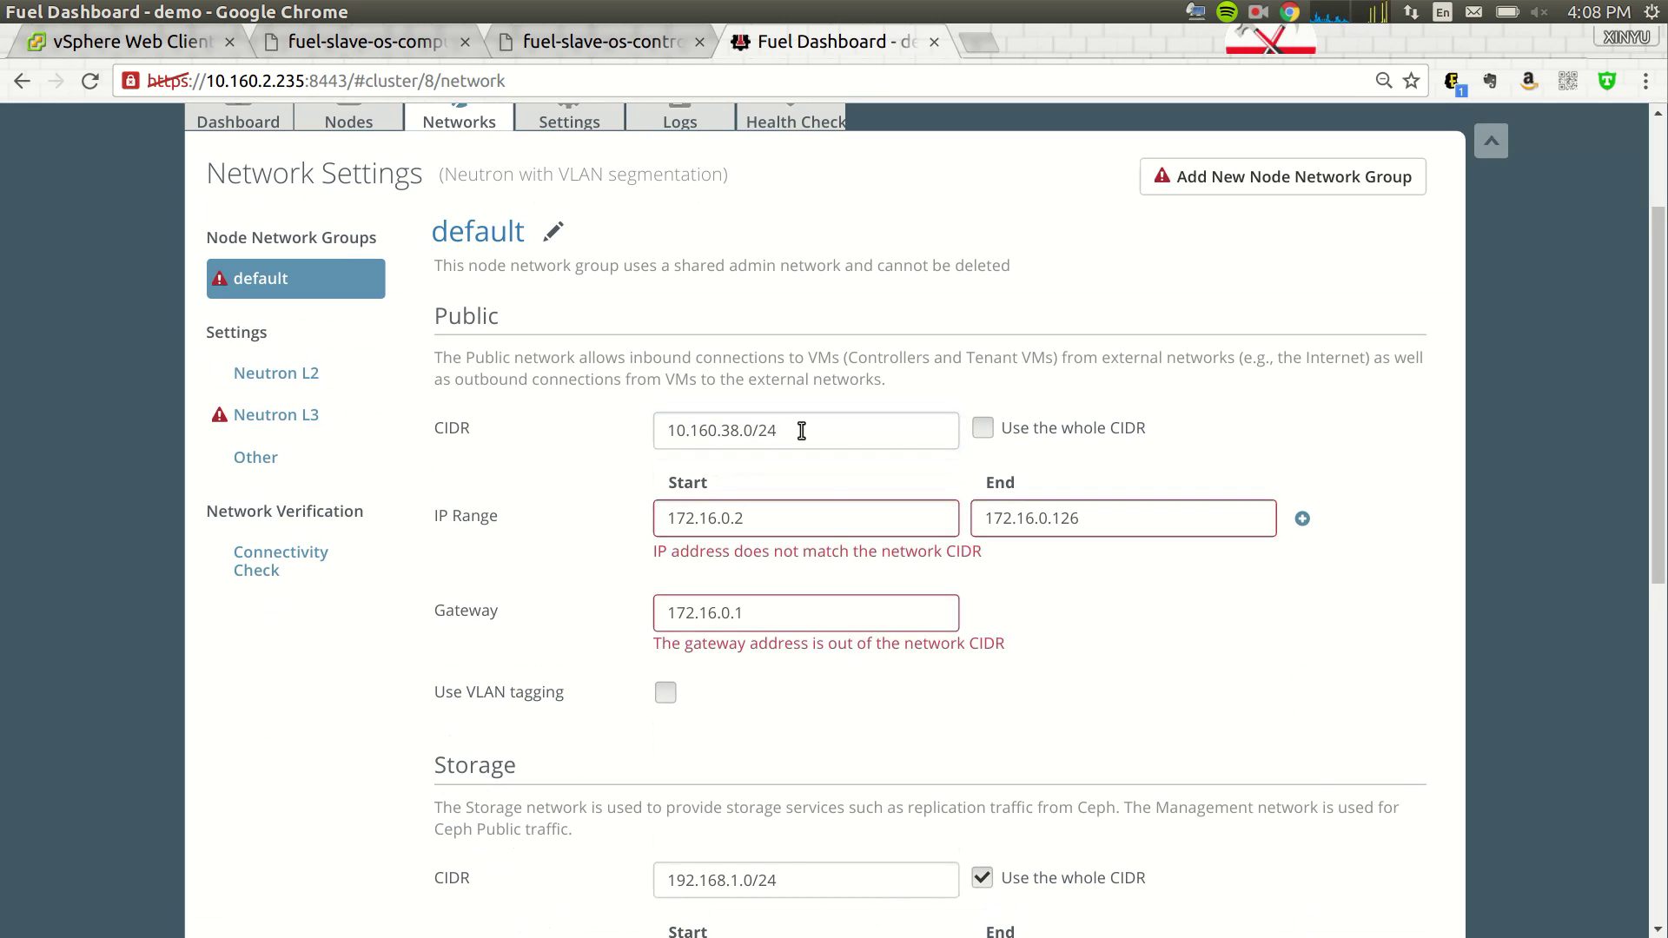
pyautogui.doubleClick(787, 522)
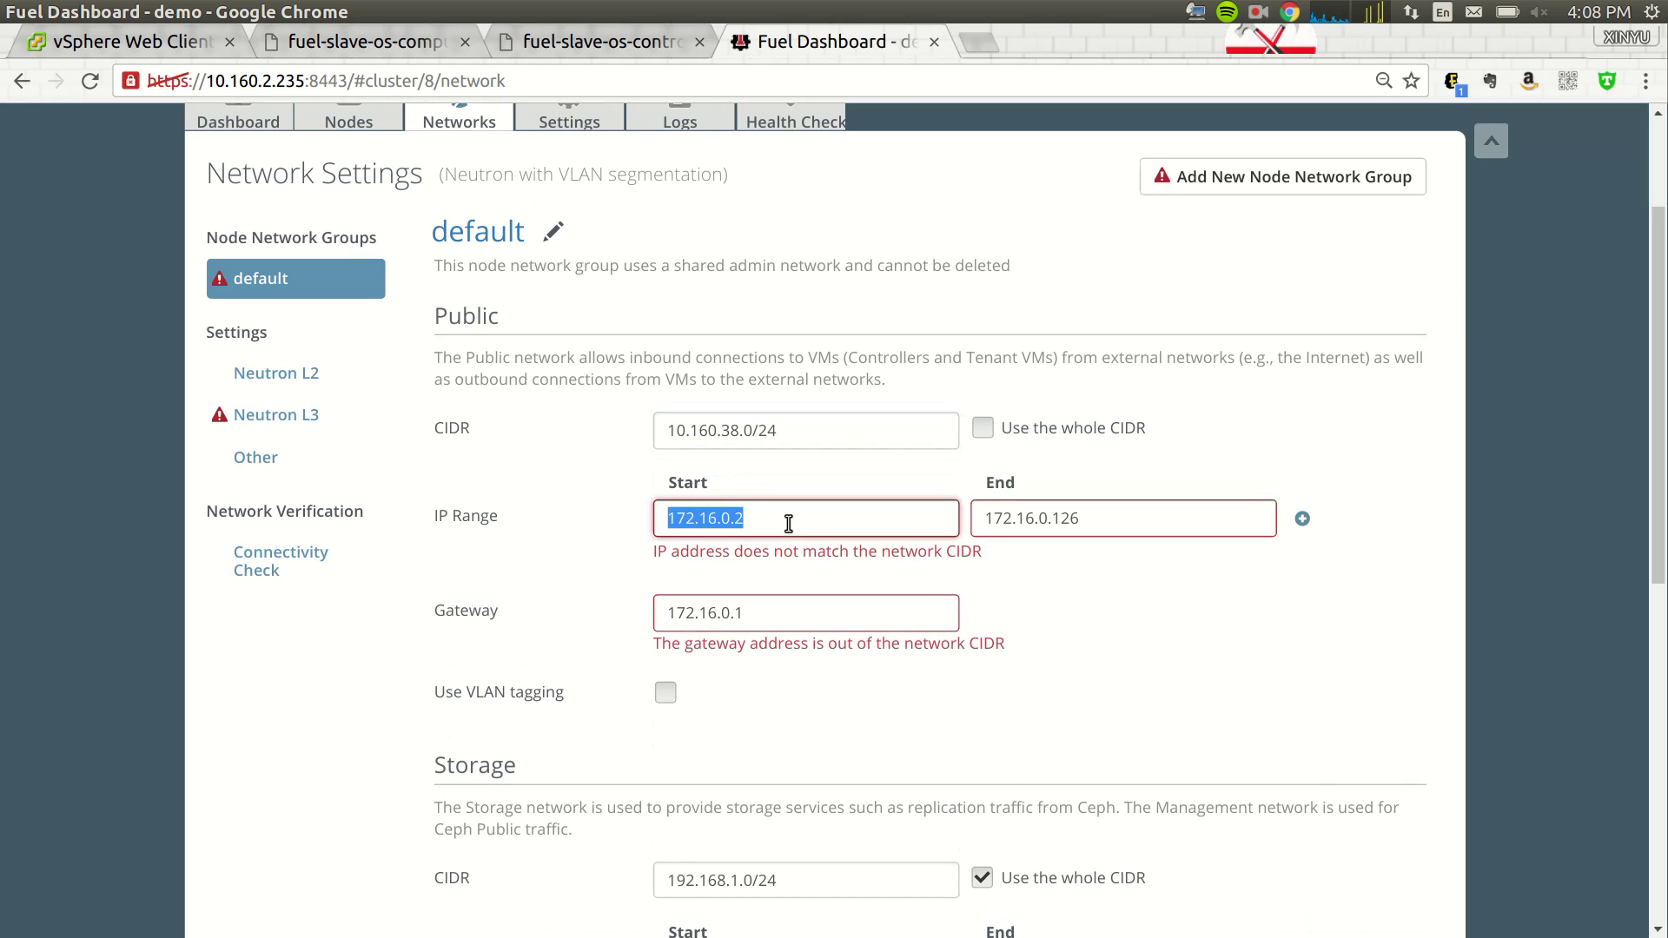
pyautogui.write('10.160.38')
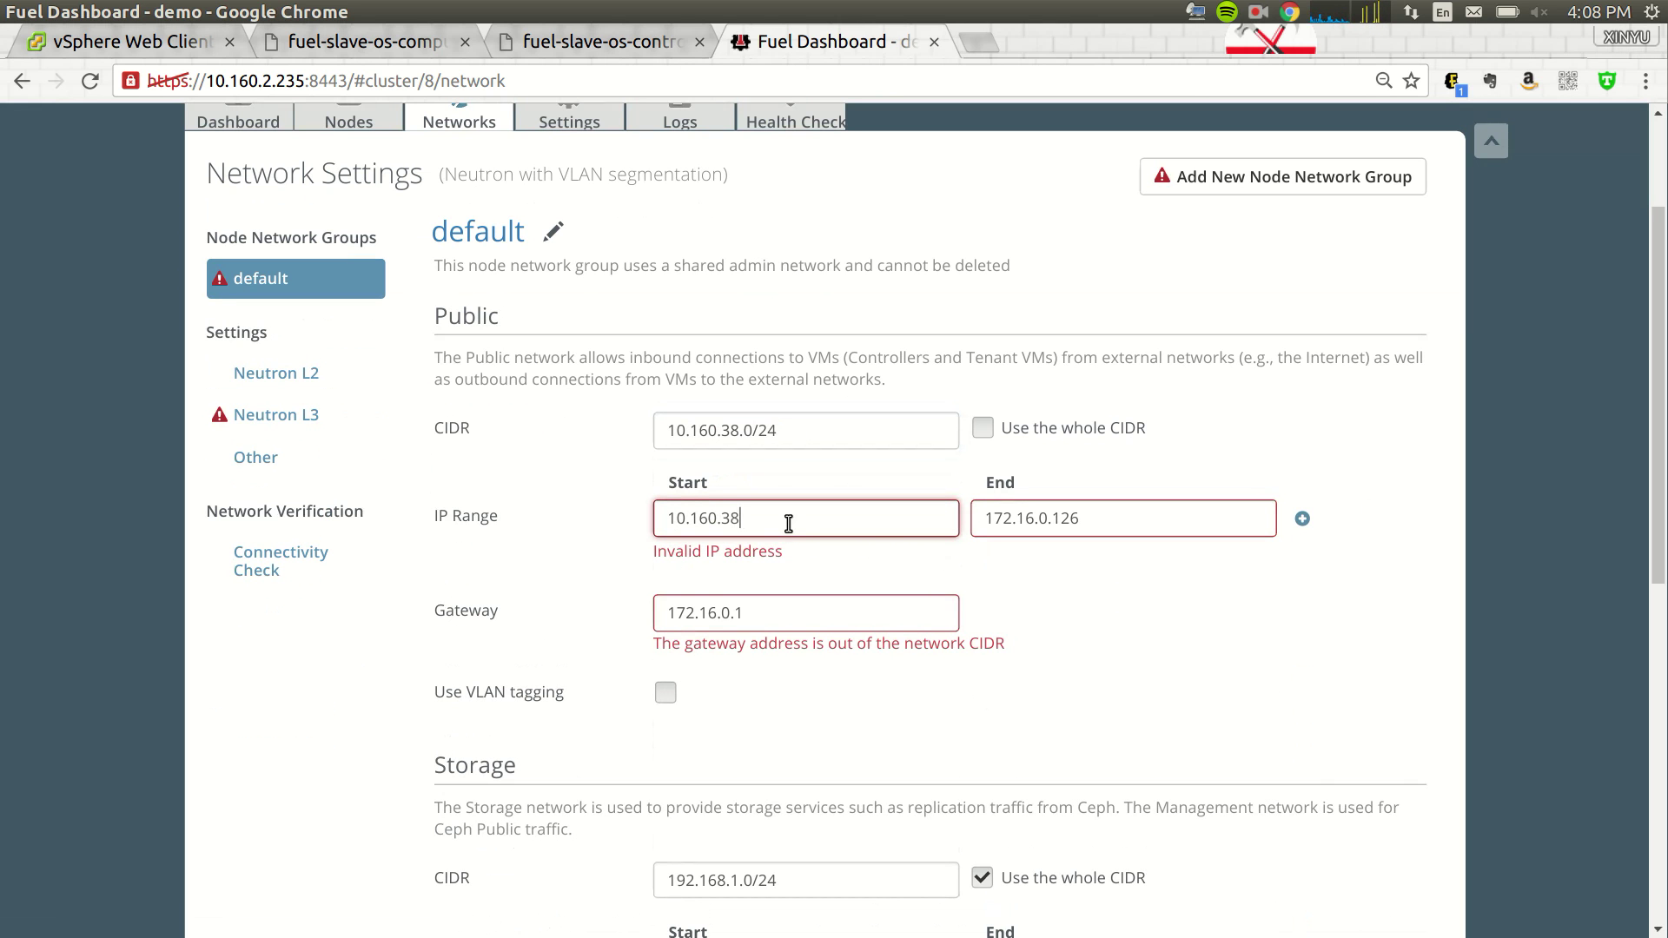
pyautogui.write('.55')
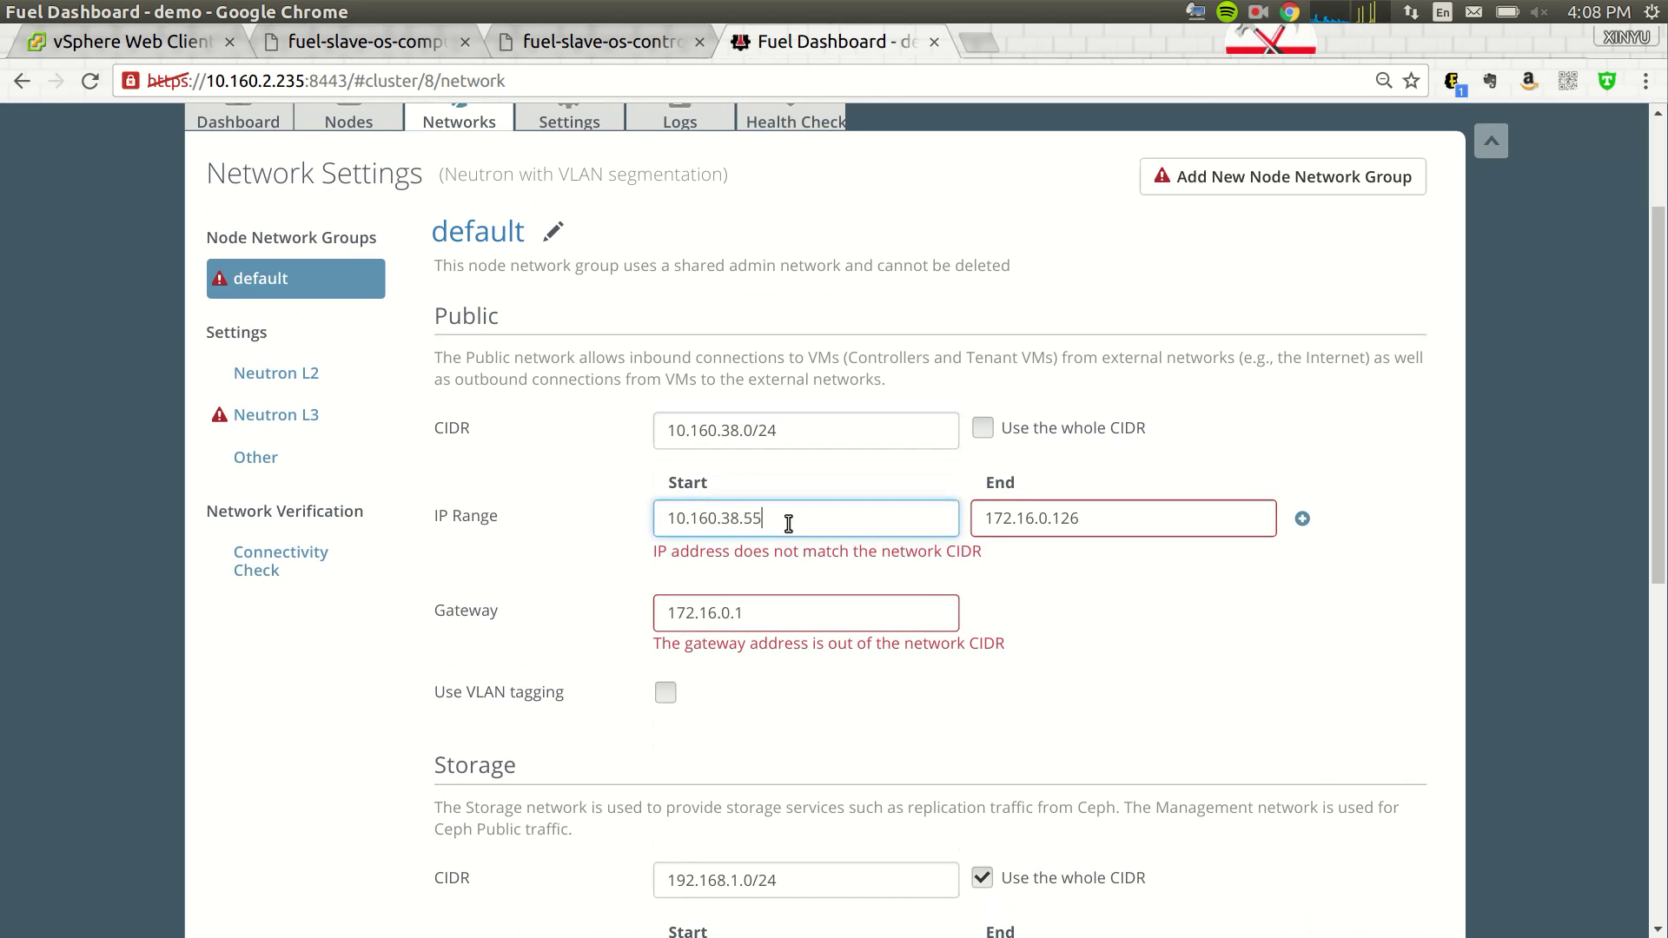
pyautogui.press('Tab')
pyautogui.write('10')
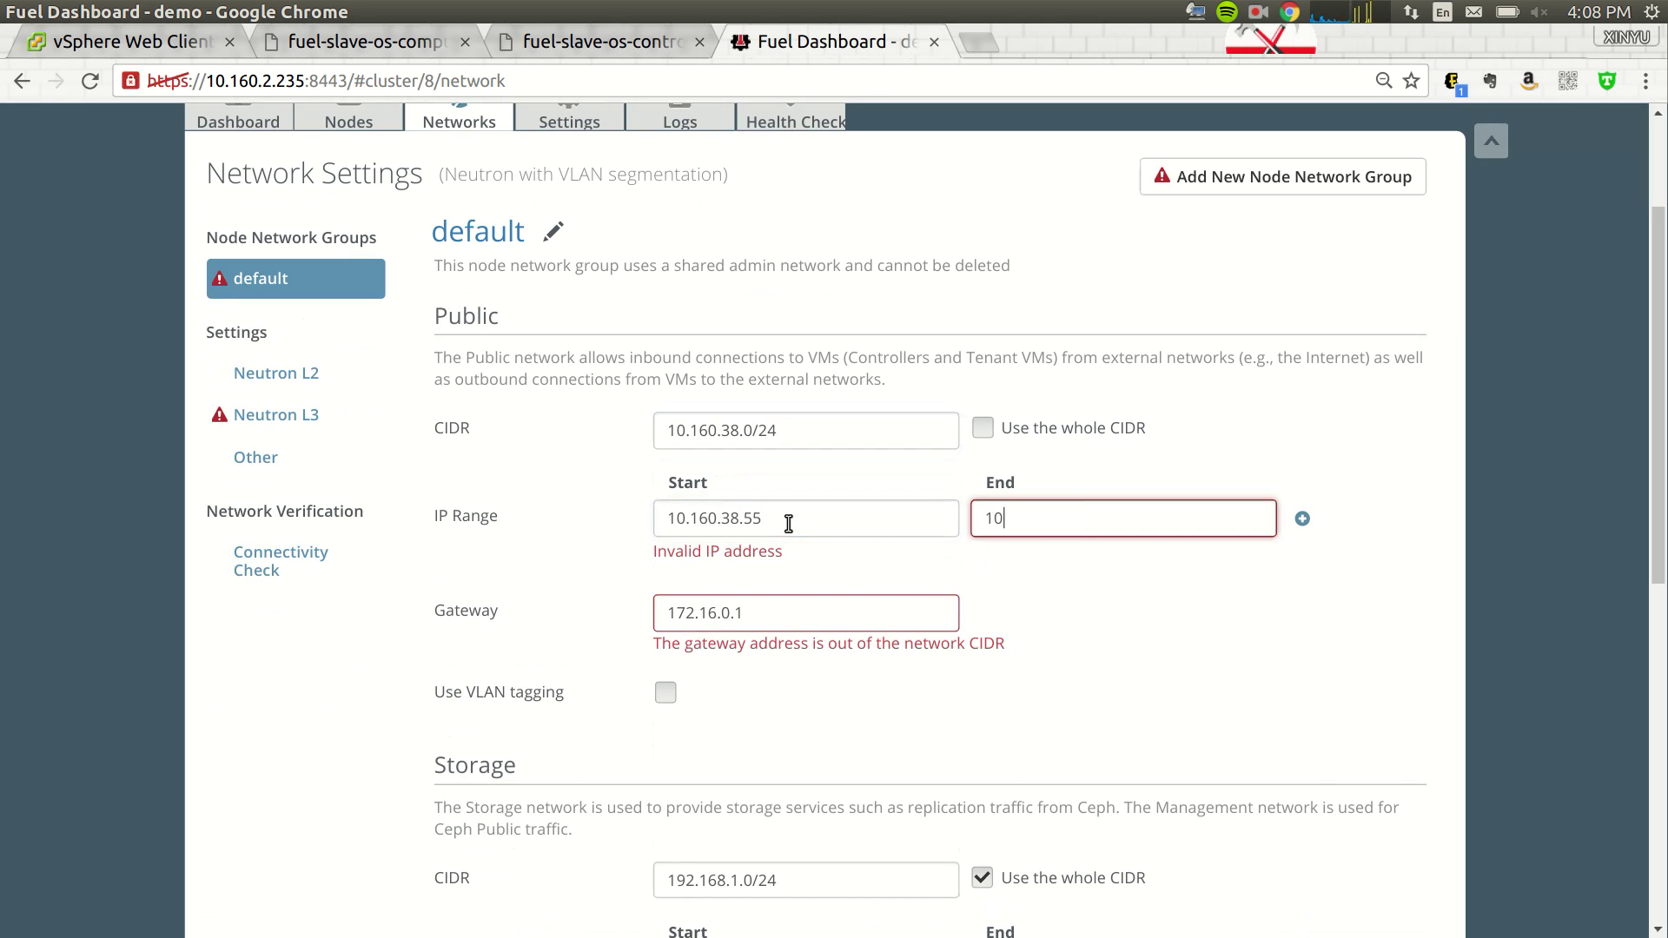
pyautogui.write('.160.38.60')
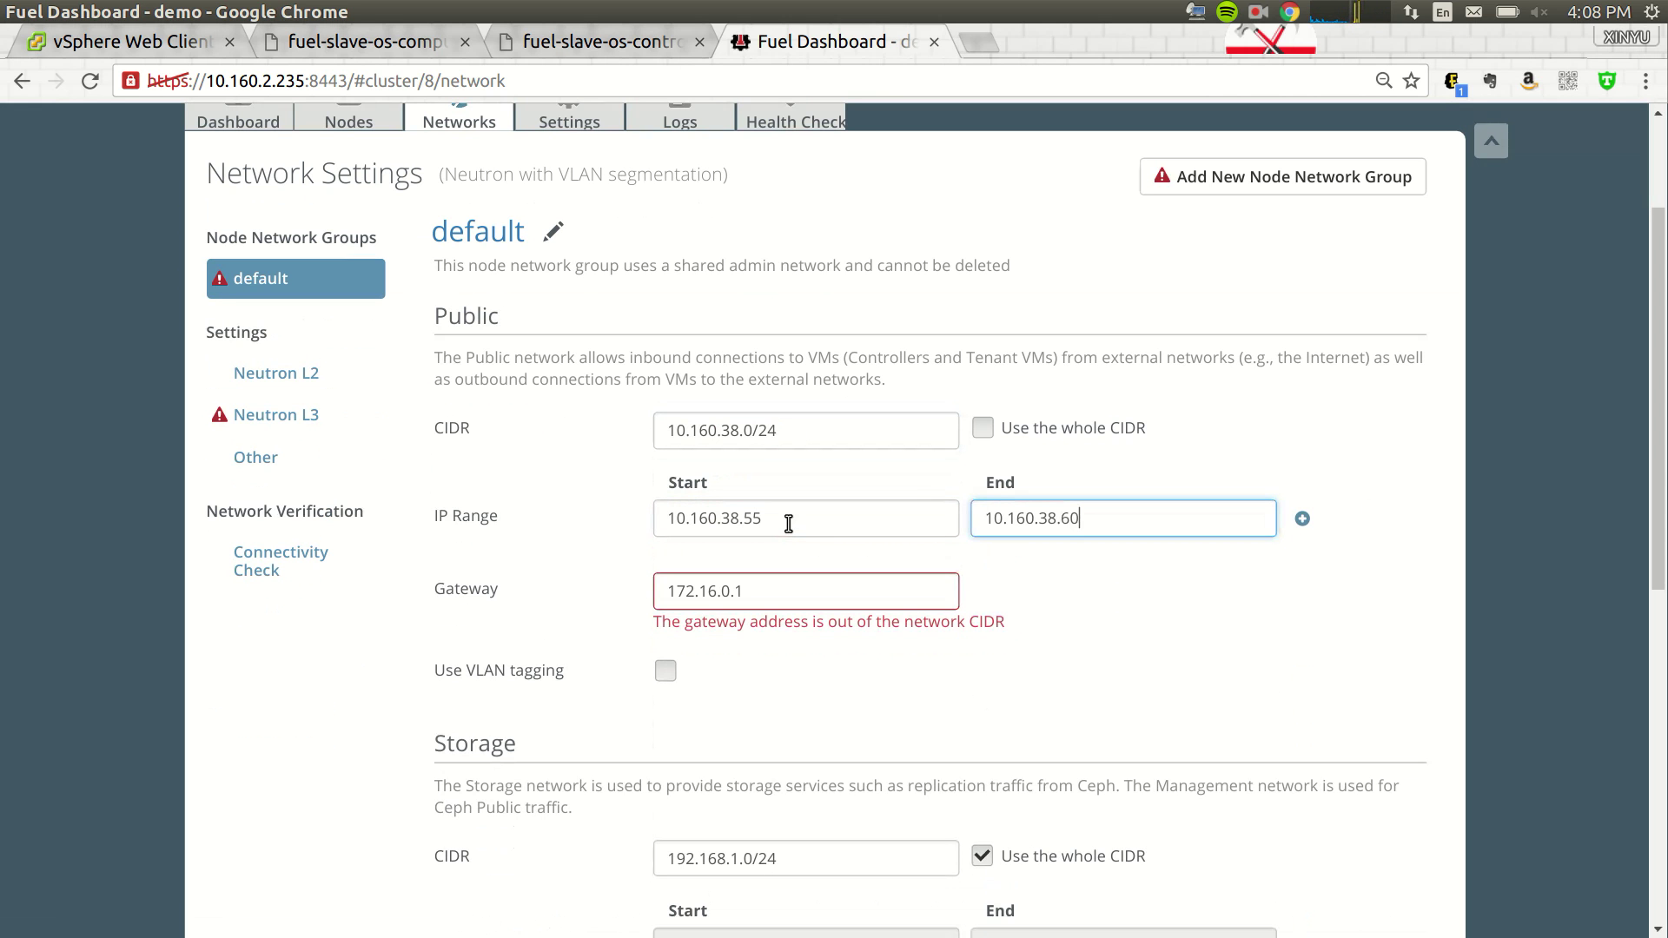
pyautogui.press('Tab')
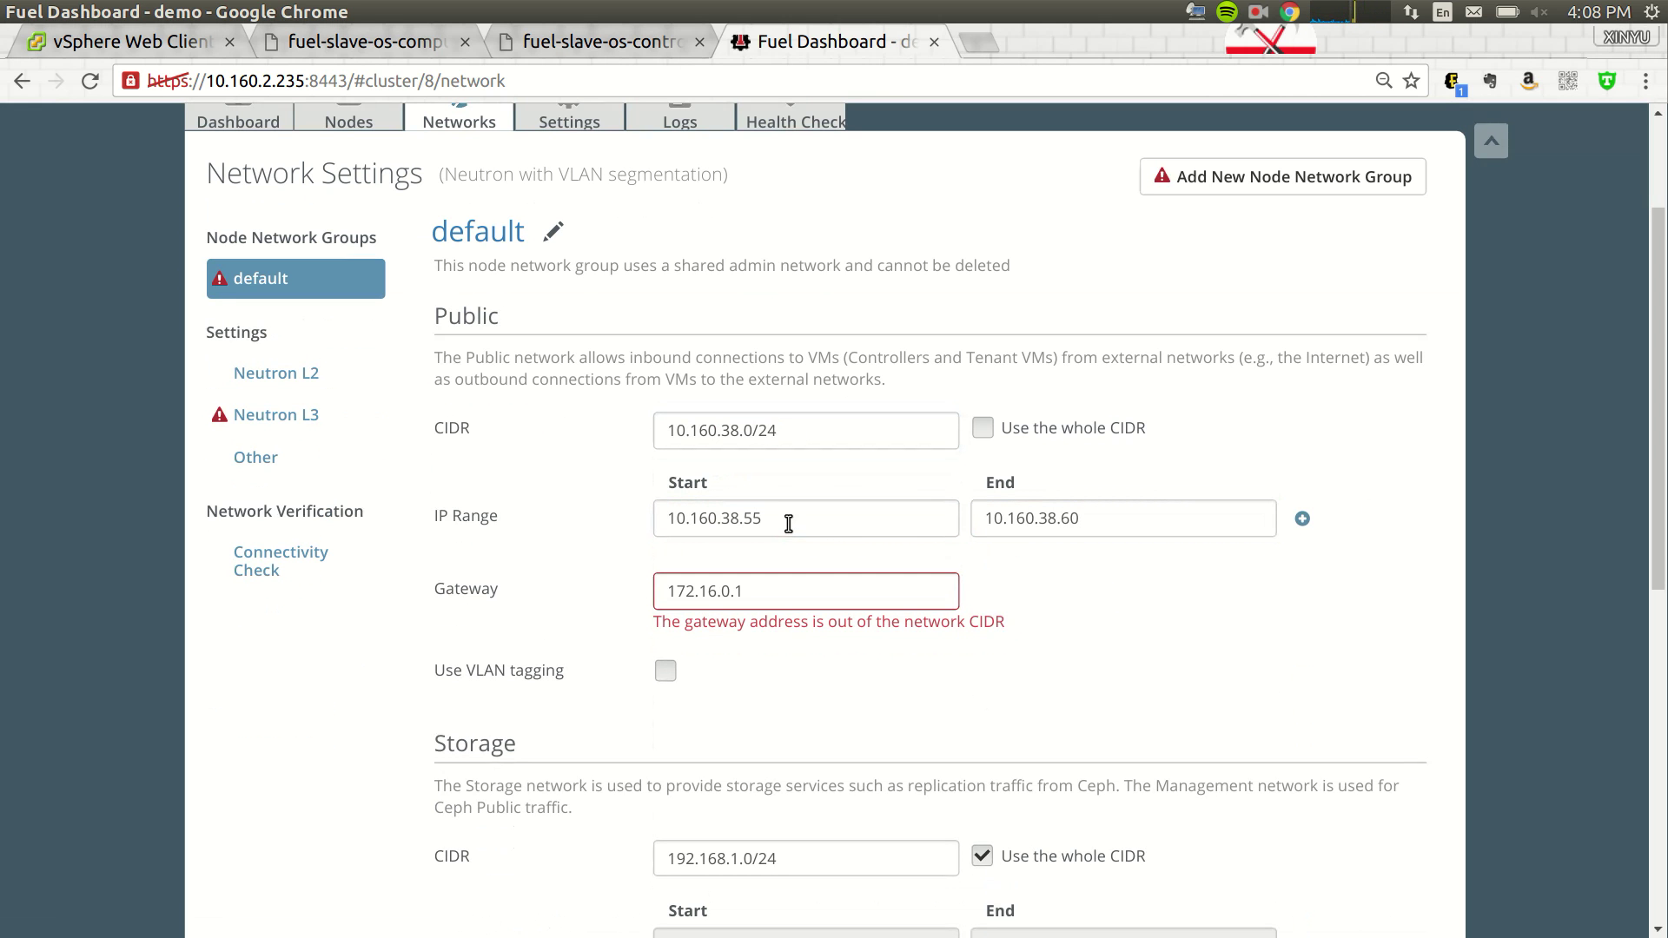
# - Change the Public gateway from 172.16.0.1 to 10.160.38.1 and review the other networks
pyautogui.click(768, 595)
pyautogui.hotkey('ctrl', 'a')
pyautogui.write('1')
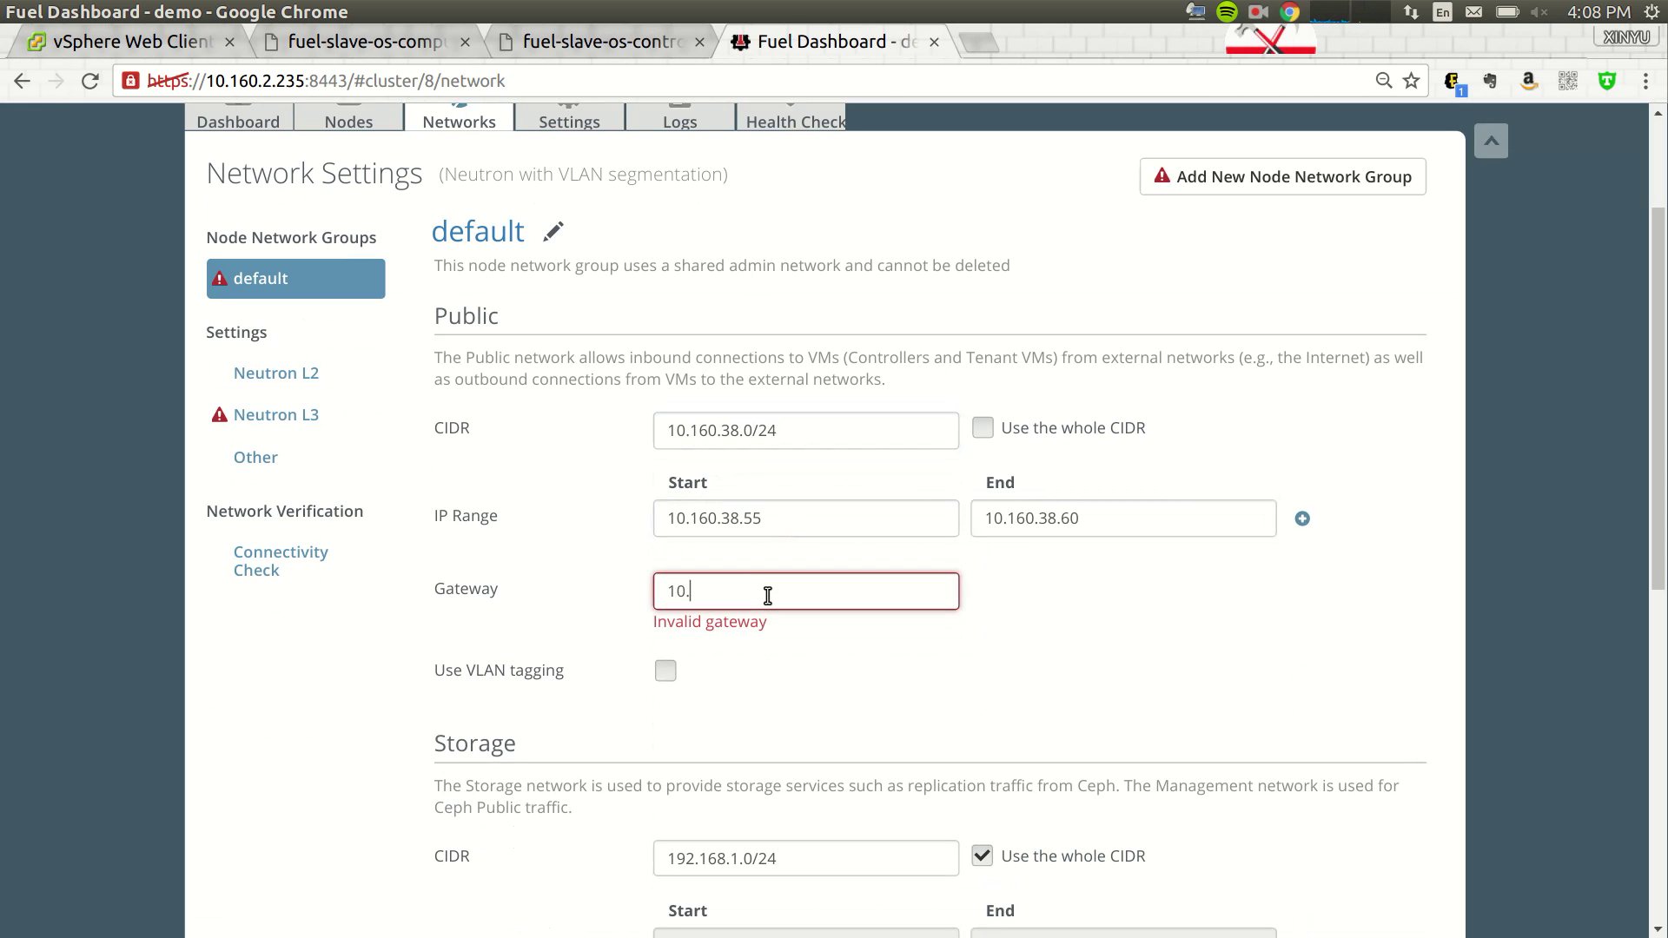
pyautogui.write('0.160.38.1')
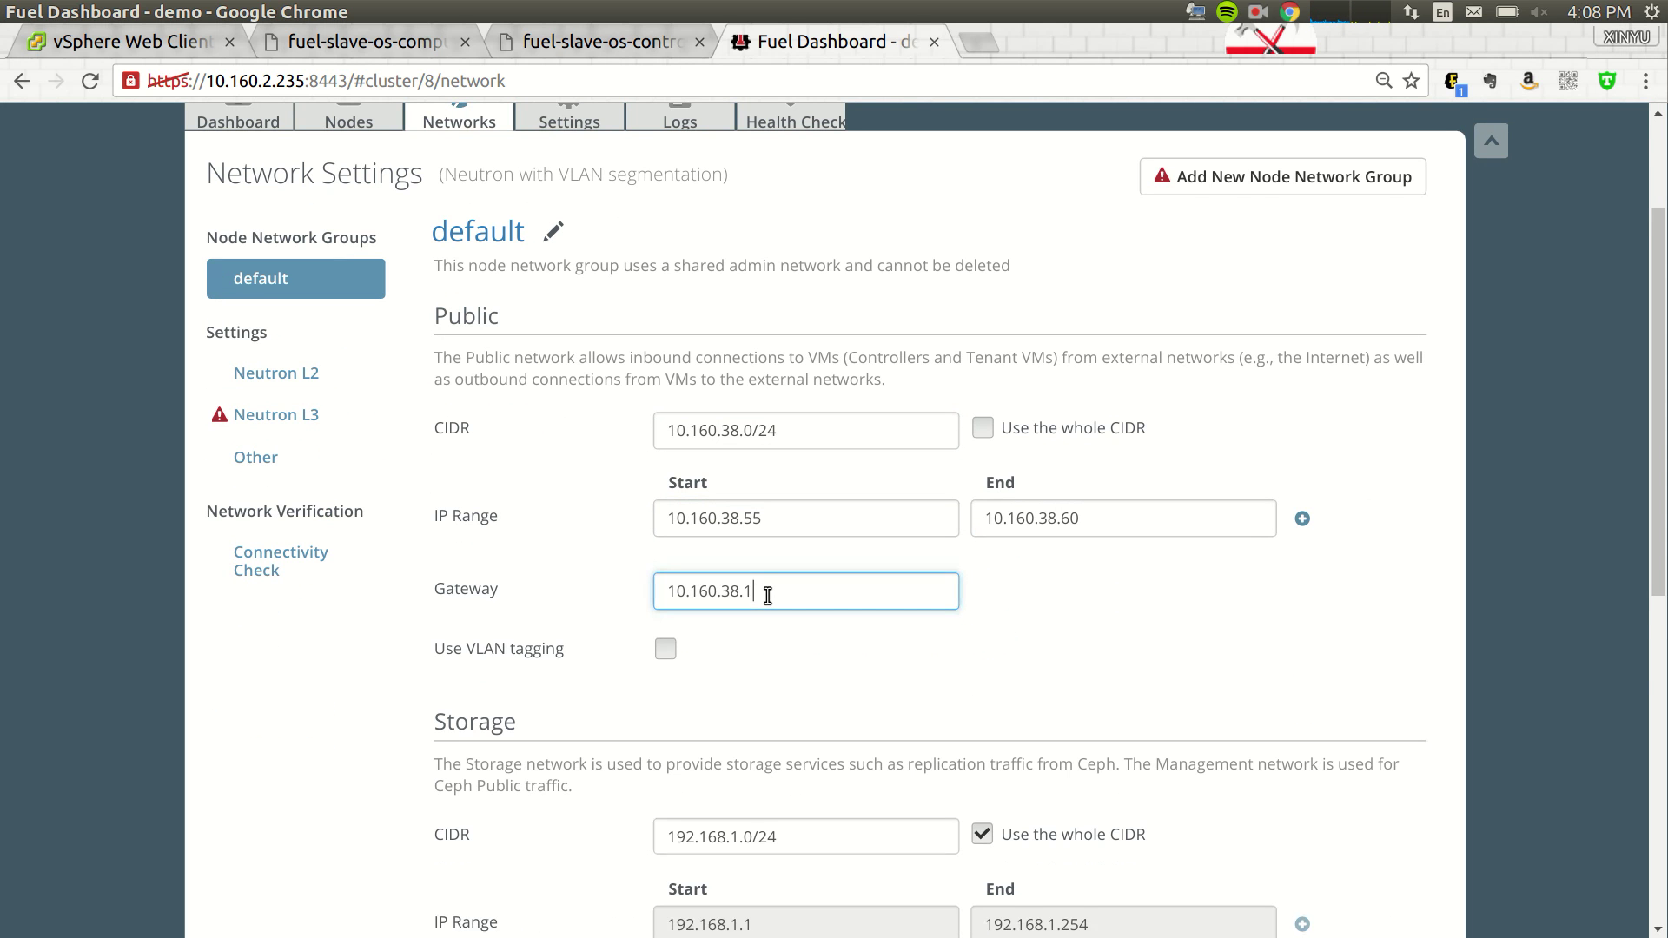
pyautogui.scroll(-5, 767, 595)
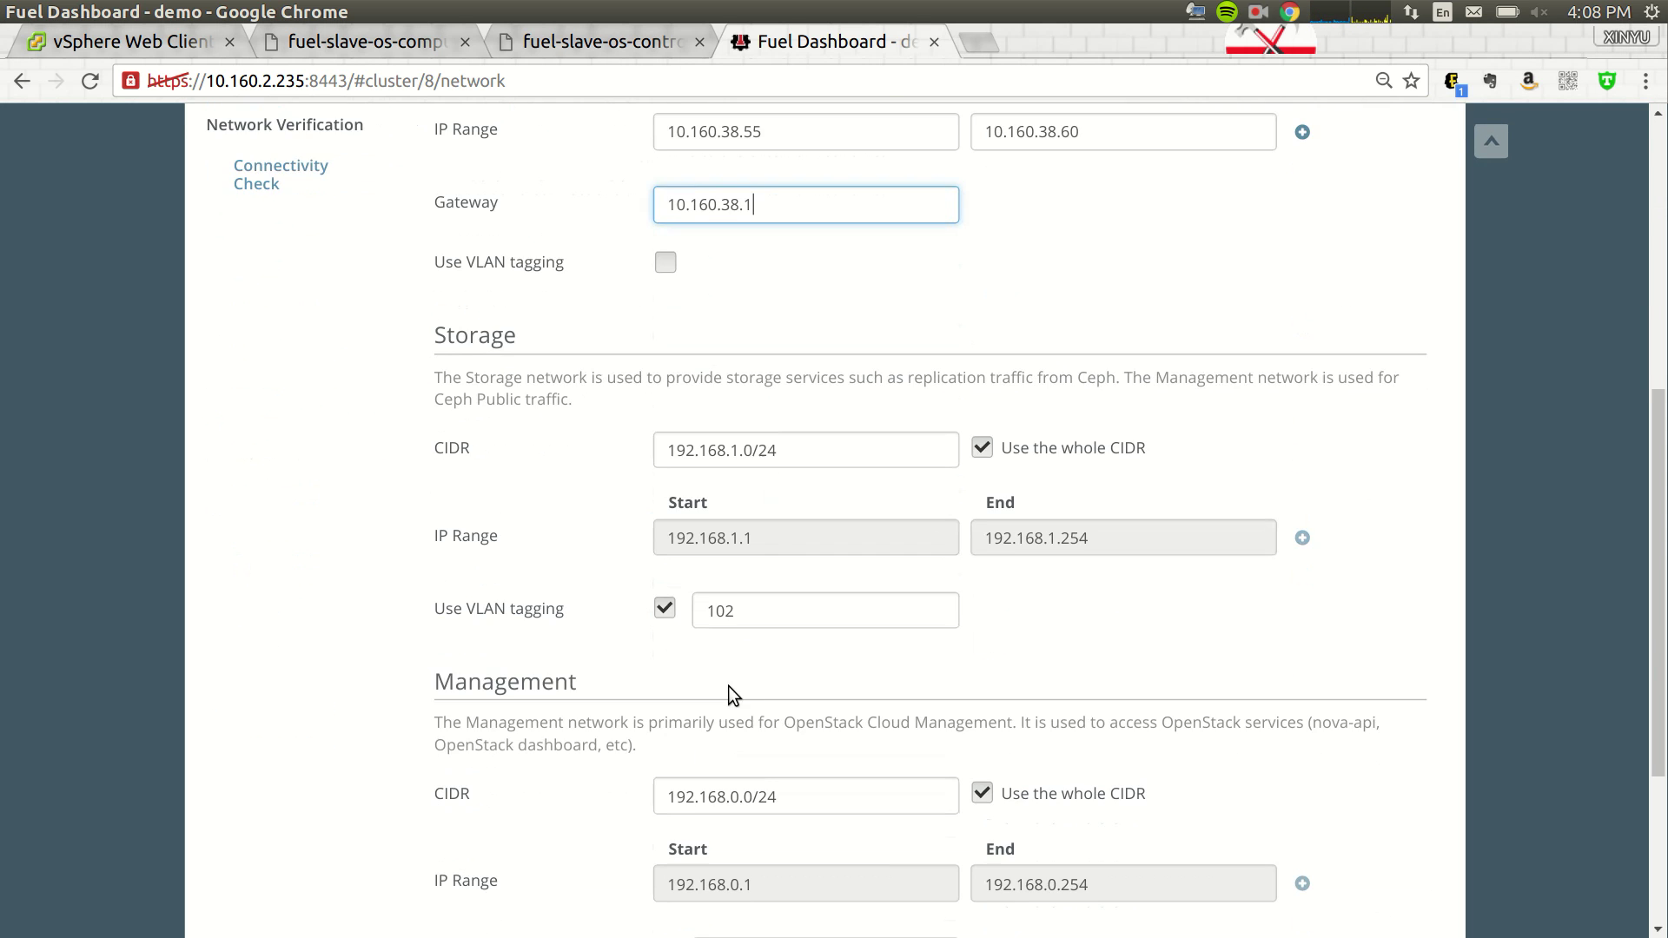
pyautogui.scroll(-2, 782, 769)
pyautogui.scroll(8, 826, 790)
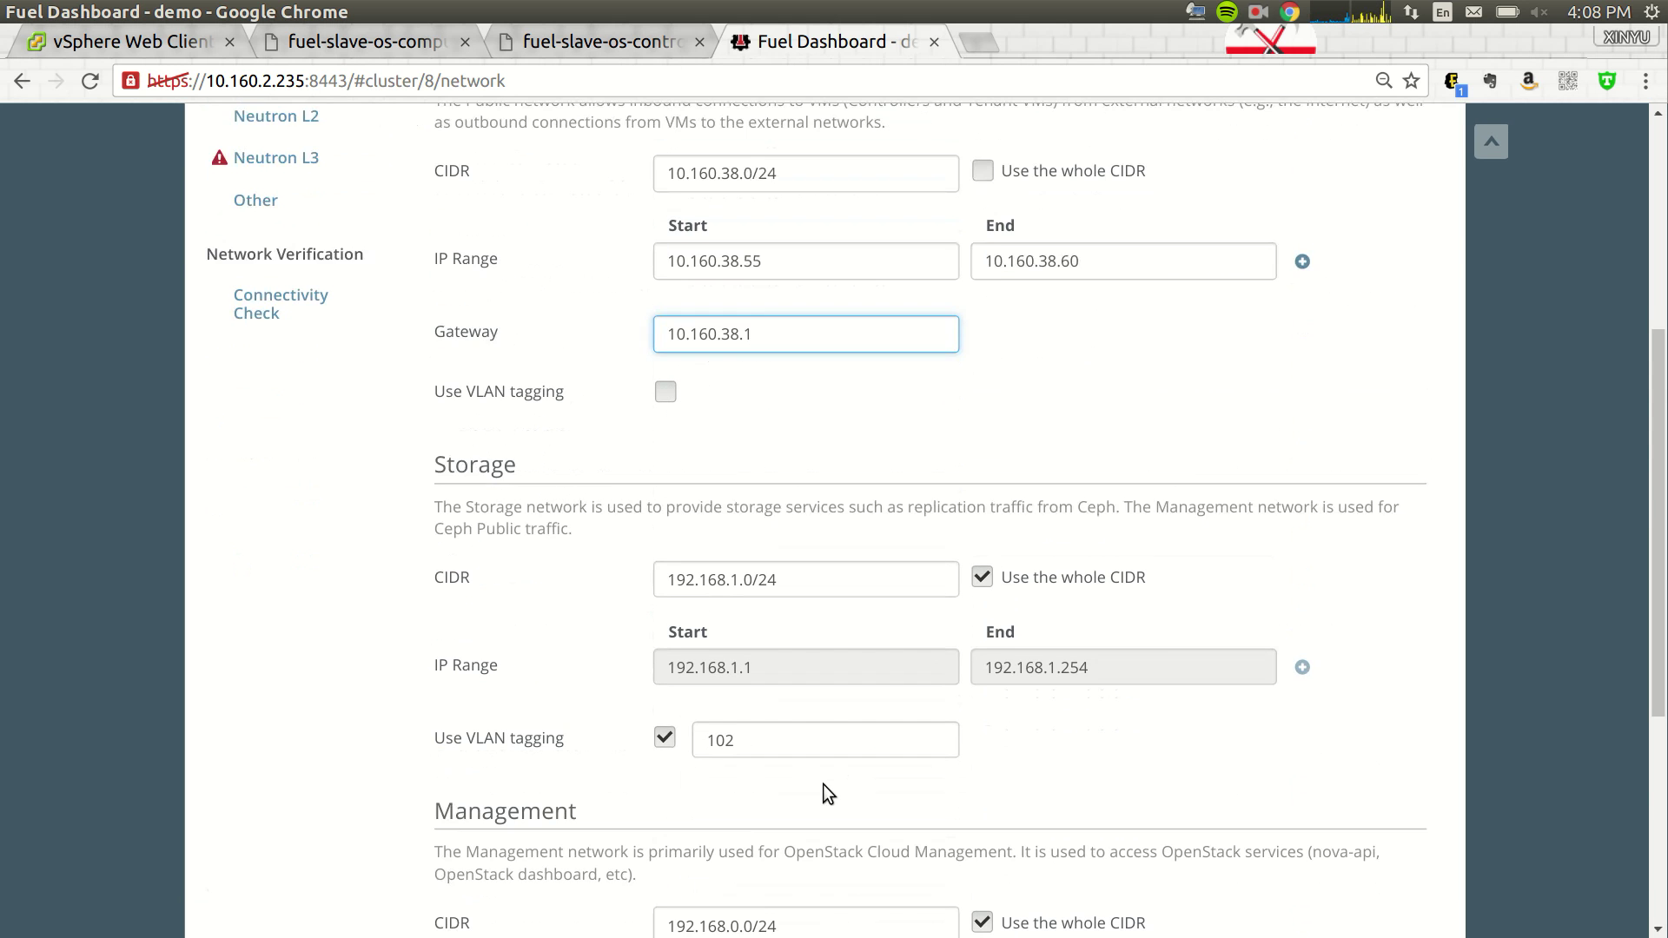
# - Set the Neutron L3 floating IP range to 10.160.38.61–10.160.38.70
pyautogui.click(295, 547)
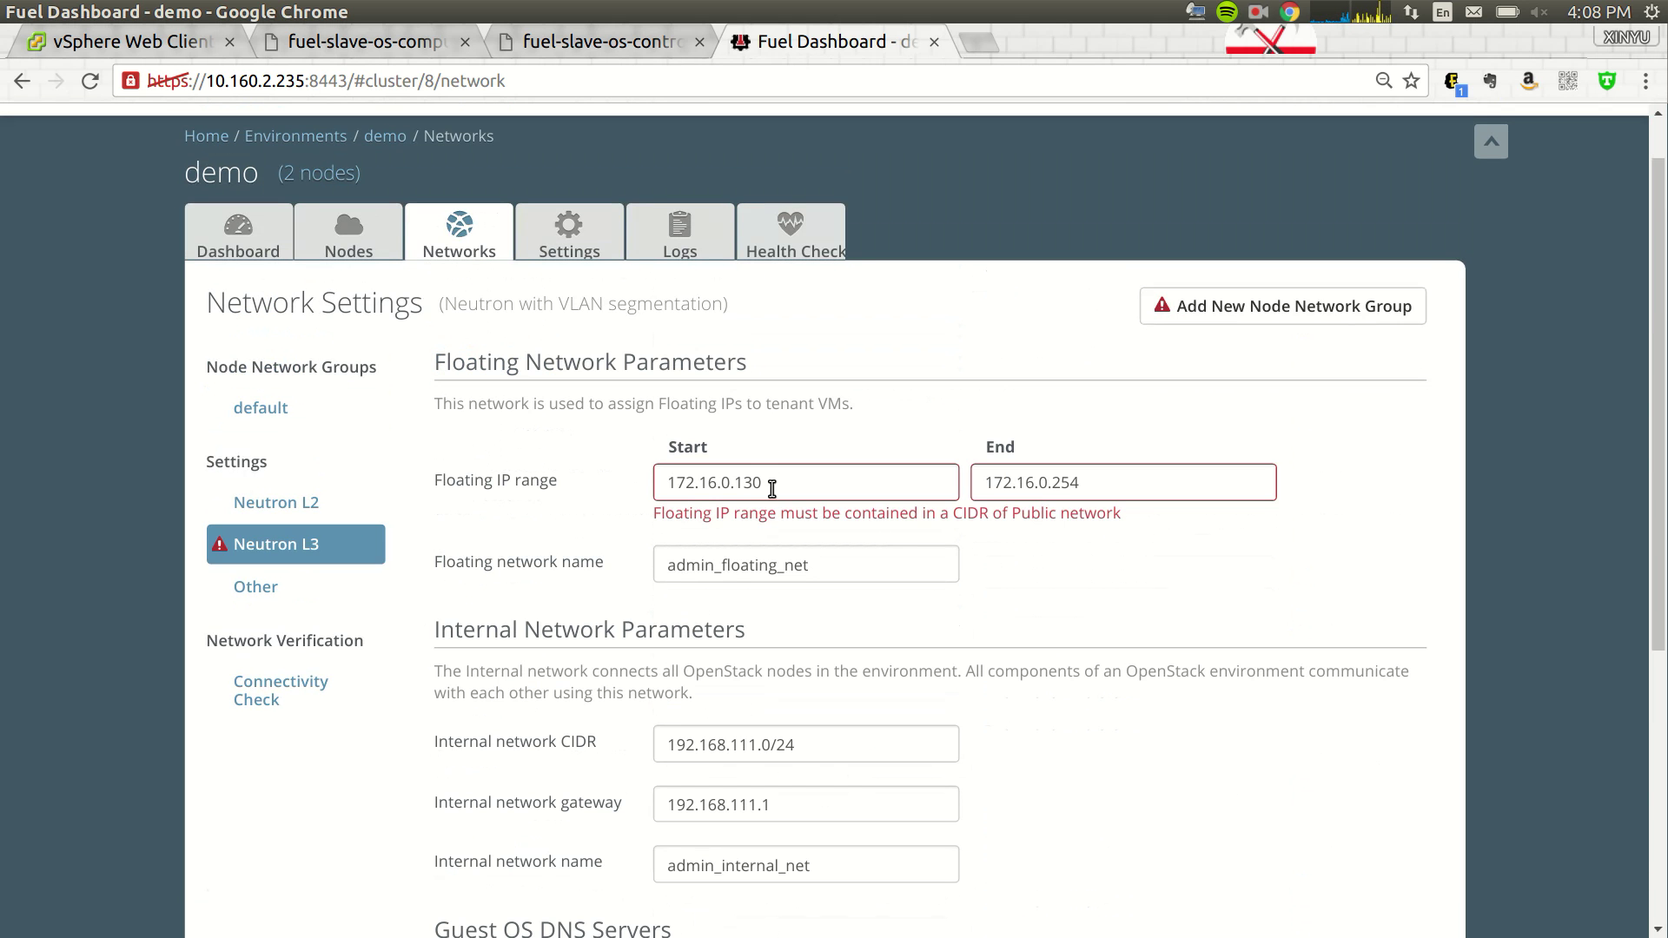
pyautogui.moveTo(768, 483); pyautogui.dragTo(571, 475)
pyautogui.write('10')
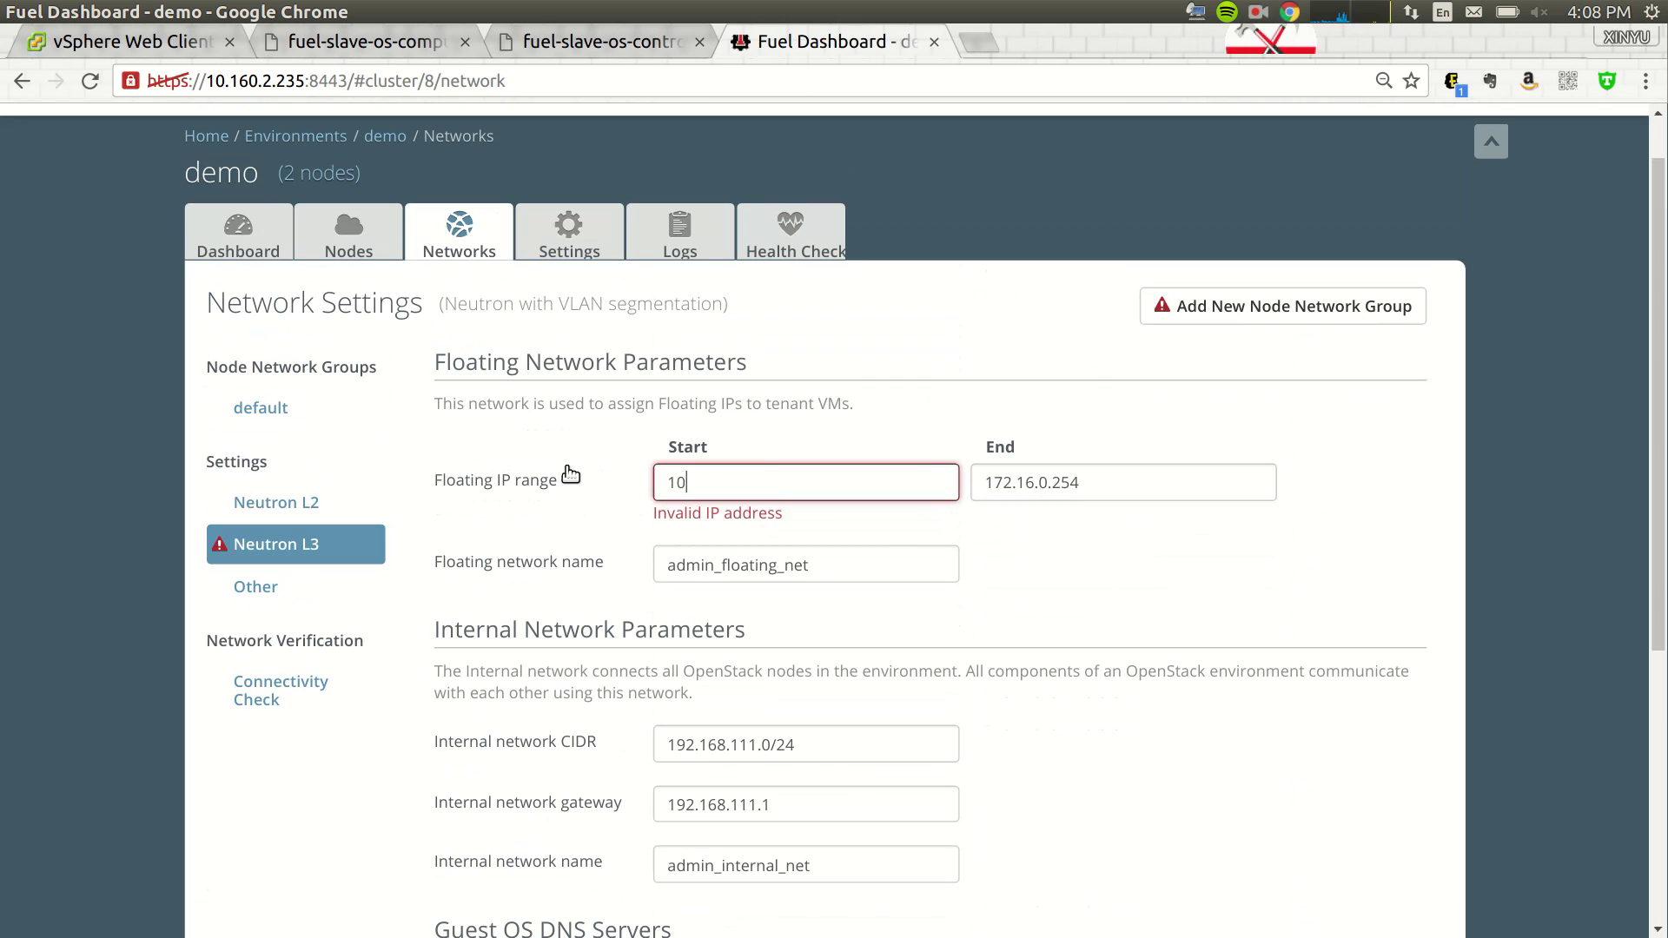
pyautogui.write('.160.38.61')
pyautogui.press('Tab')
pyautogui.write('10.')
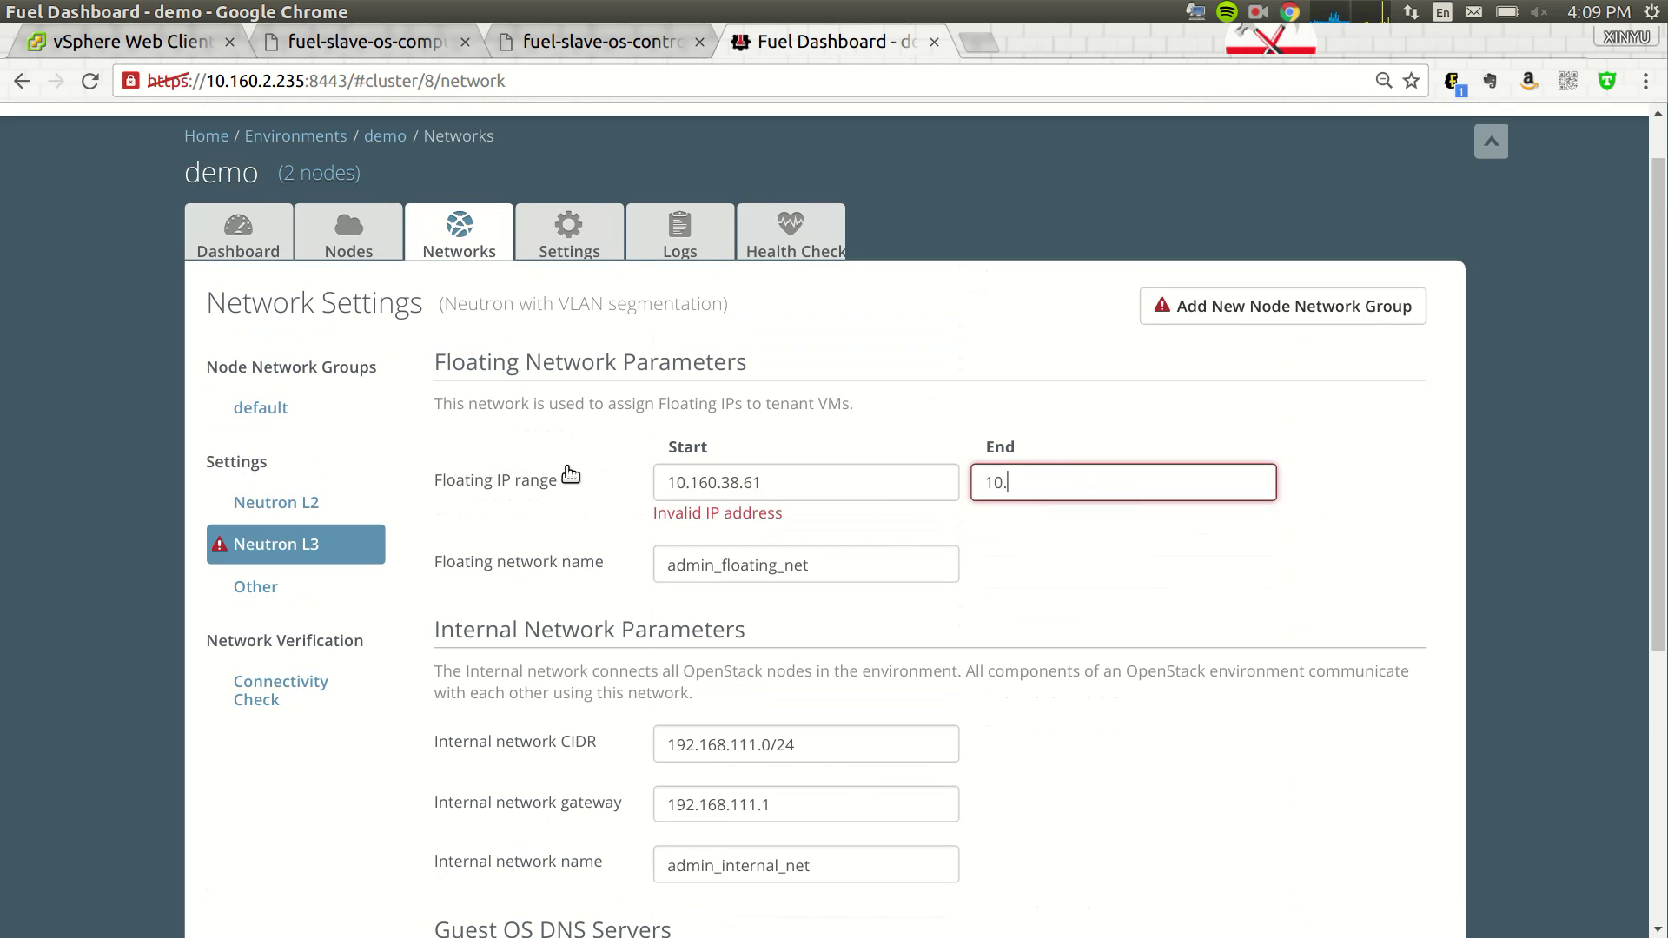
pyautogui.write('160.38.70')
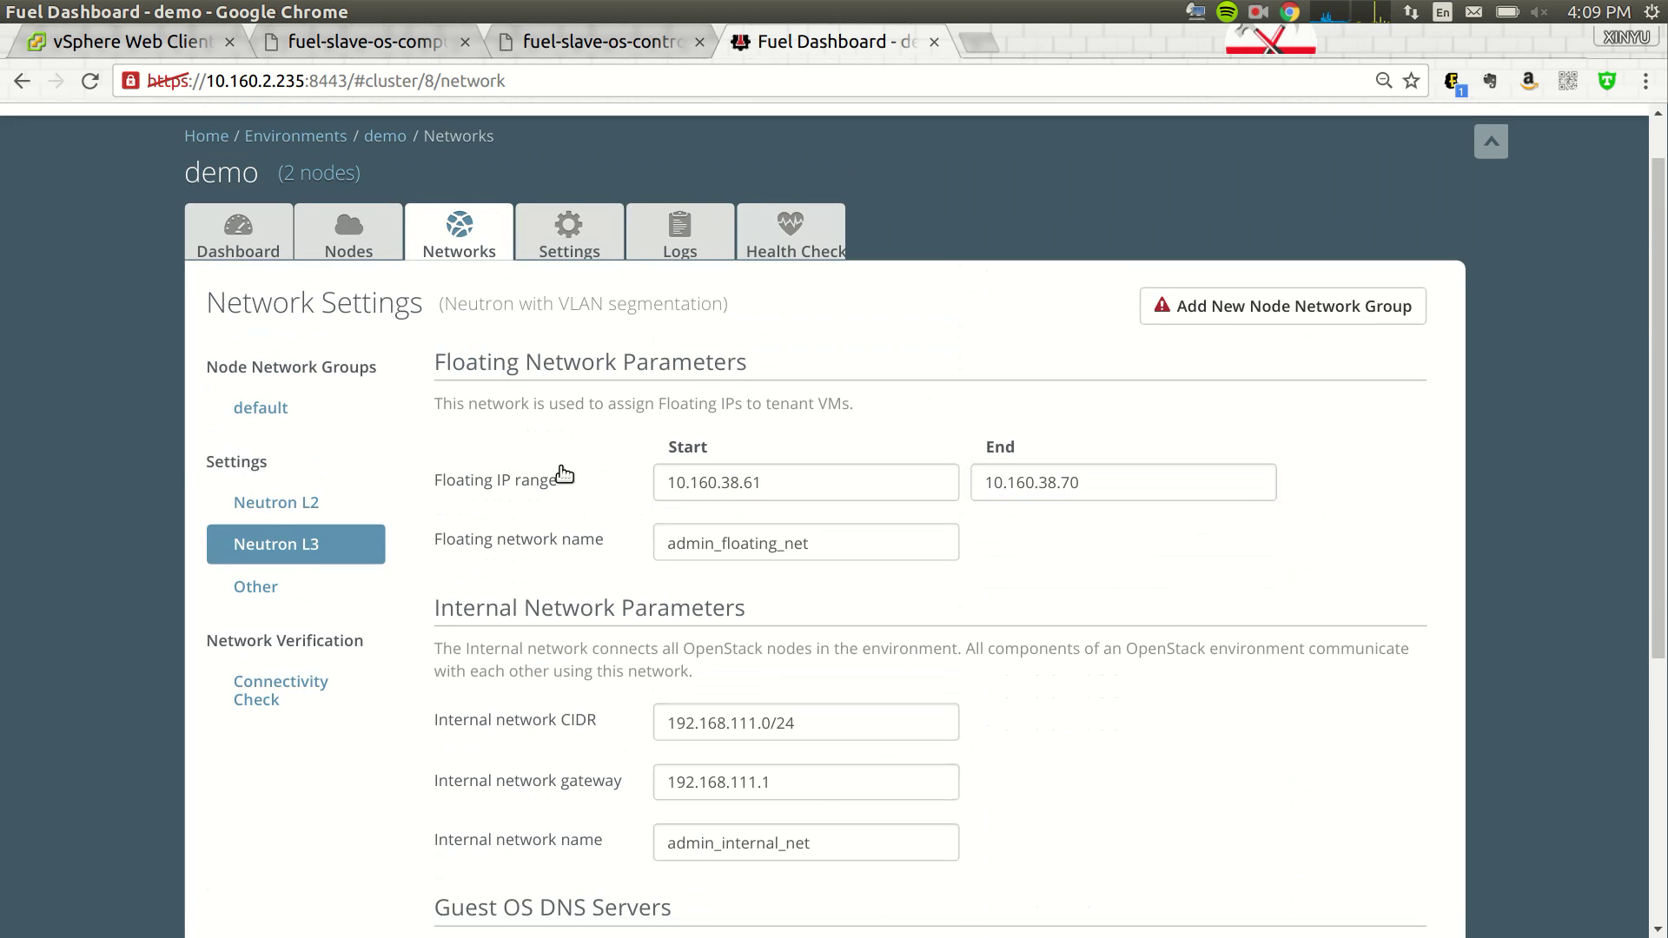
pyautogui.scroll(-4, 1020, 670)
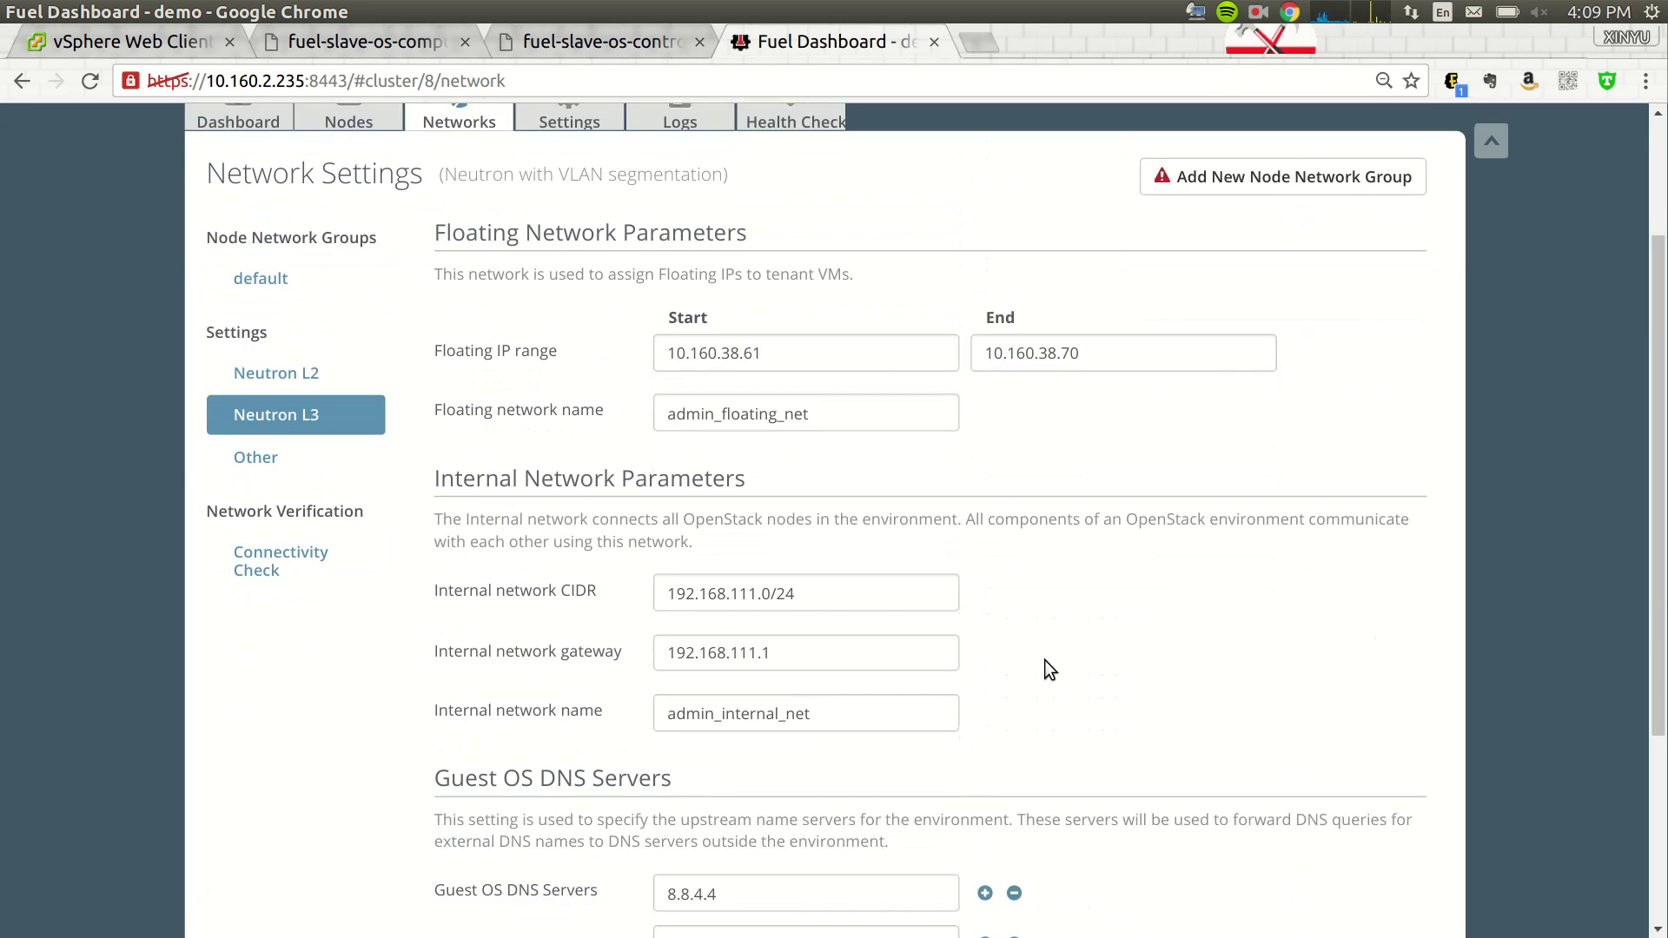
pyautogui.scroll(1, 683, 507)
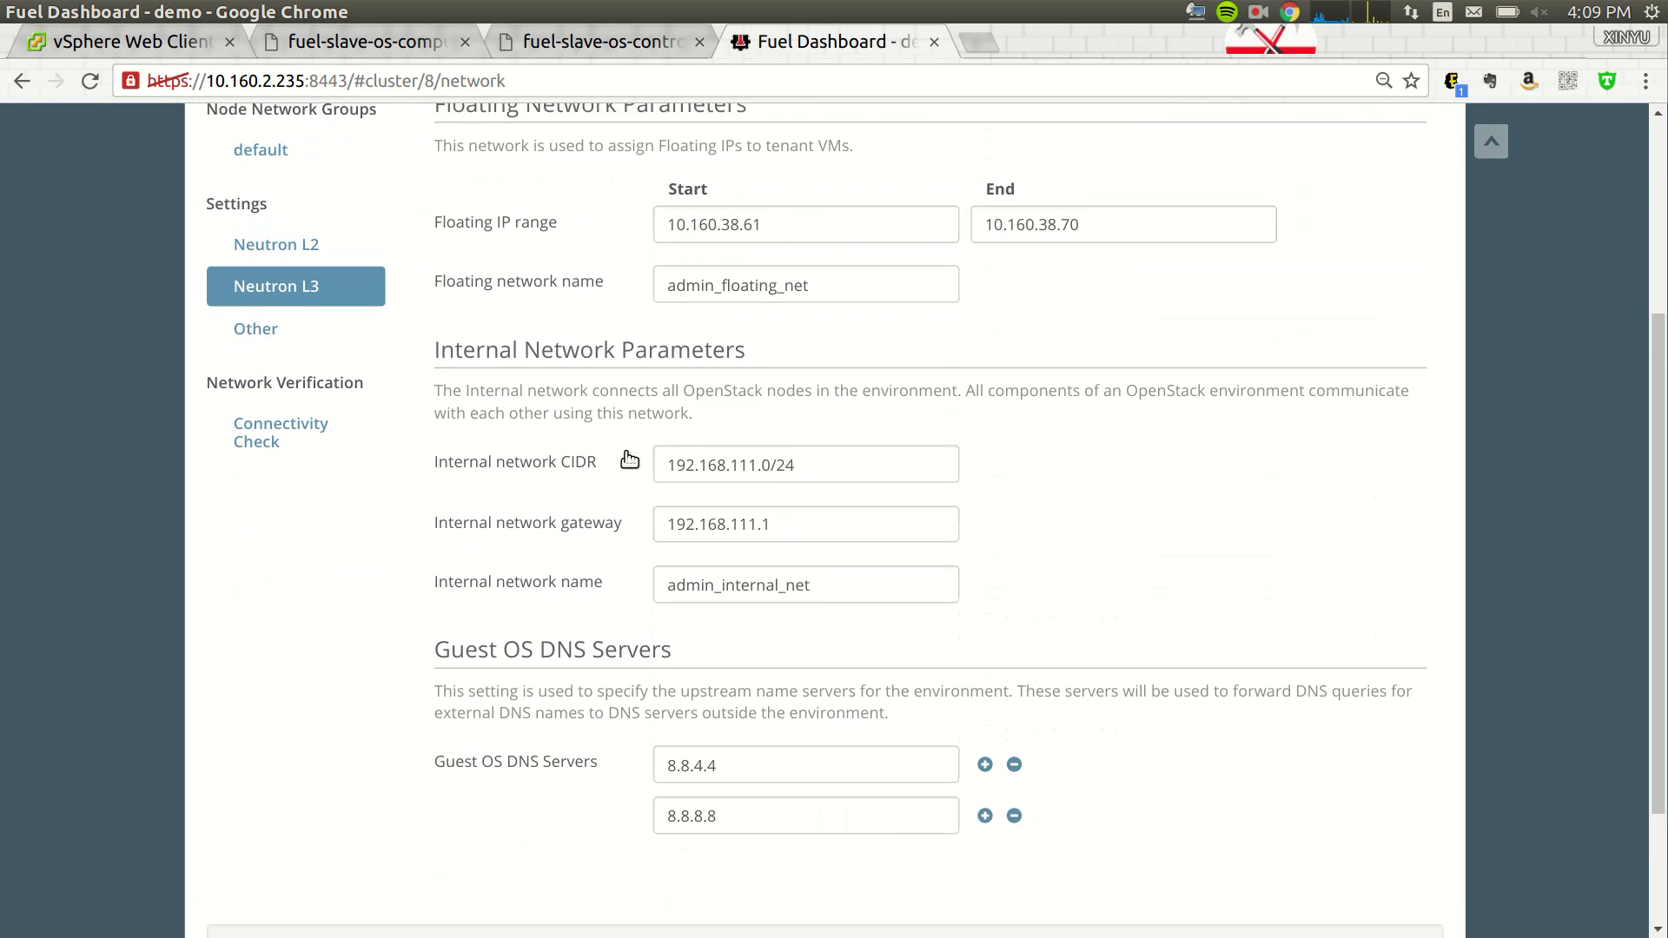
pyautogui.click(321, 346)
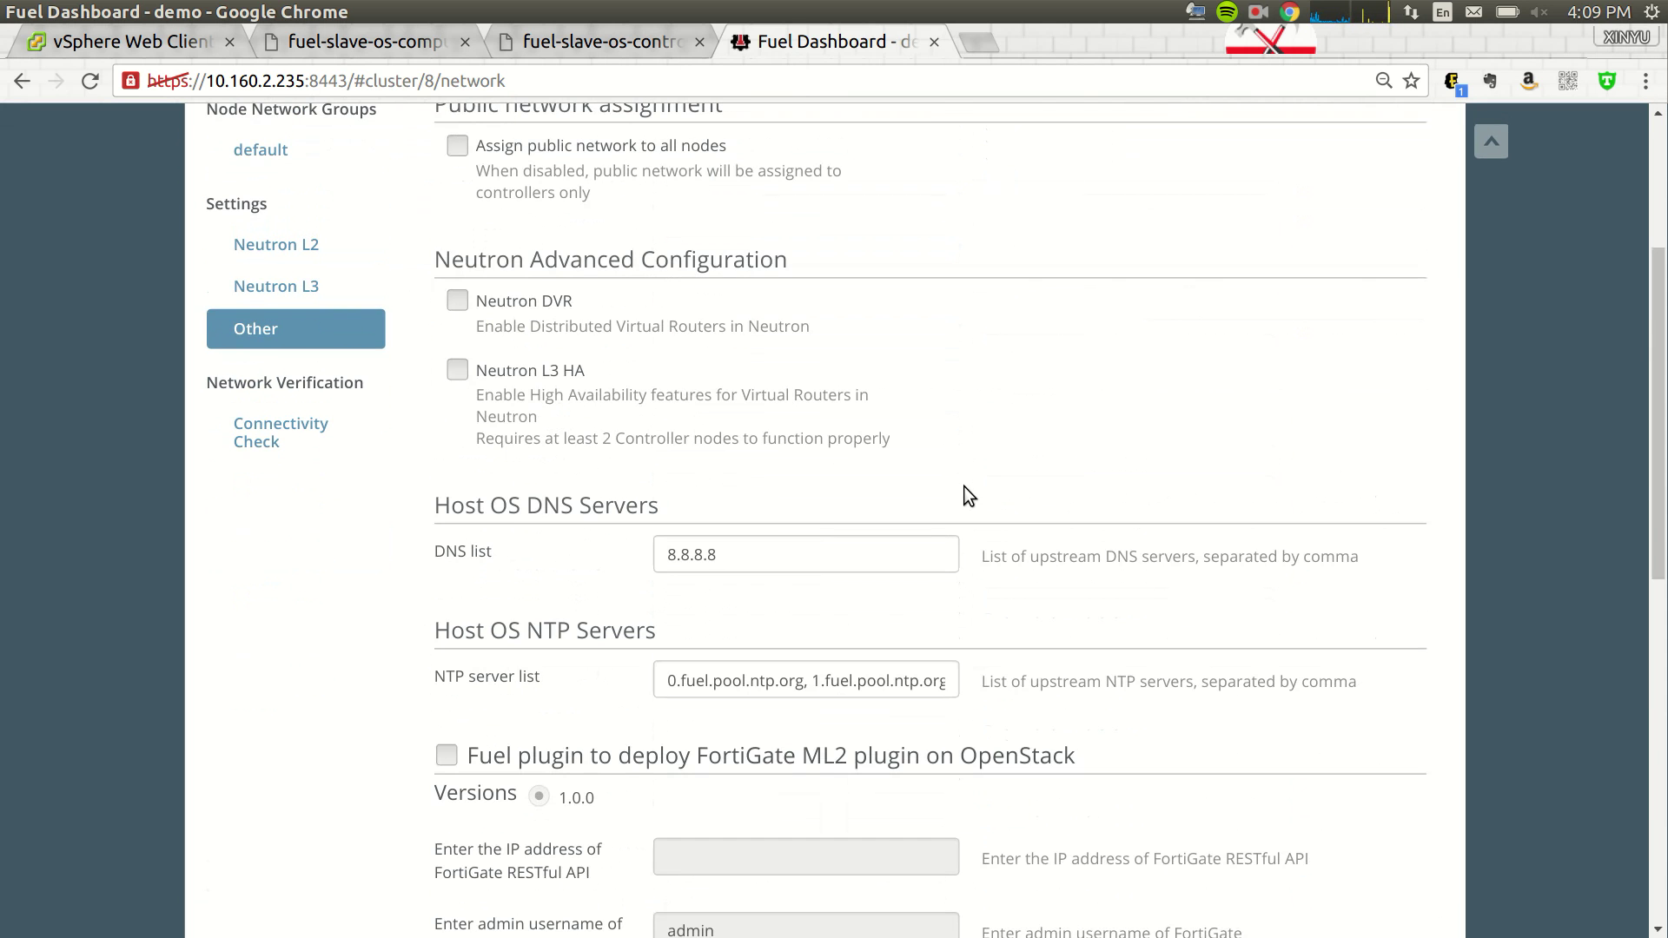
pyautogui.scroll(1, 1046, 394)
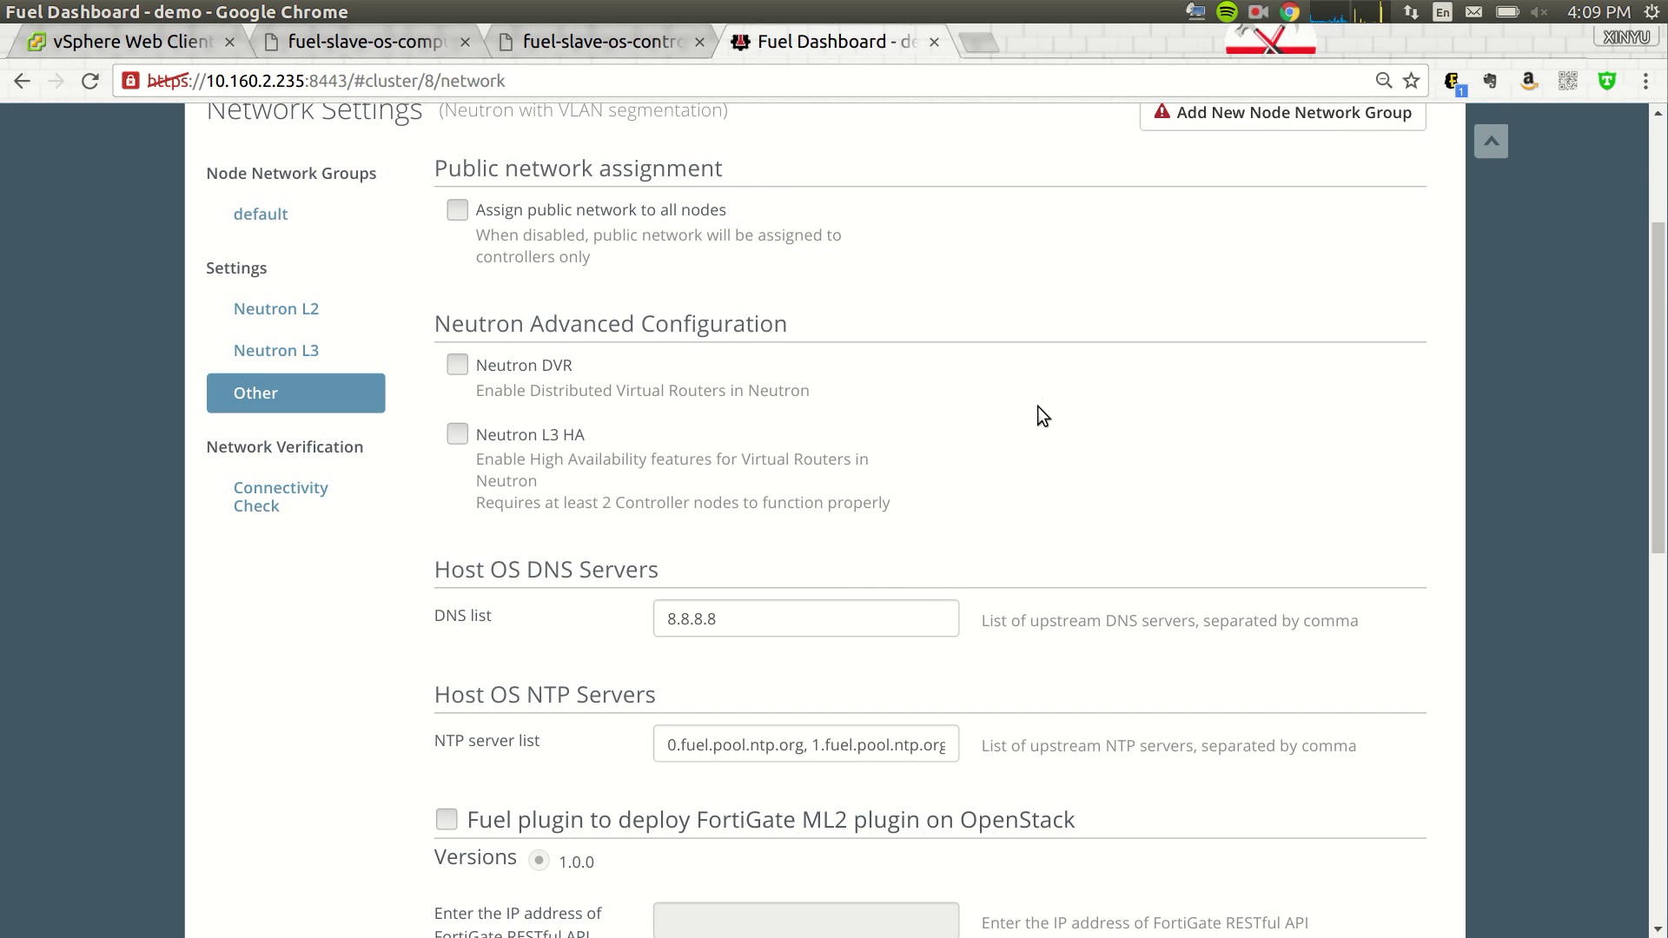
# - Enable the FortiGate ML2 plugin with RESTful API address 10.160.2.230
pyautogui.scroll(-1, 1037, 405)
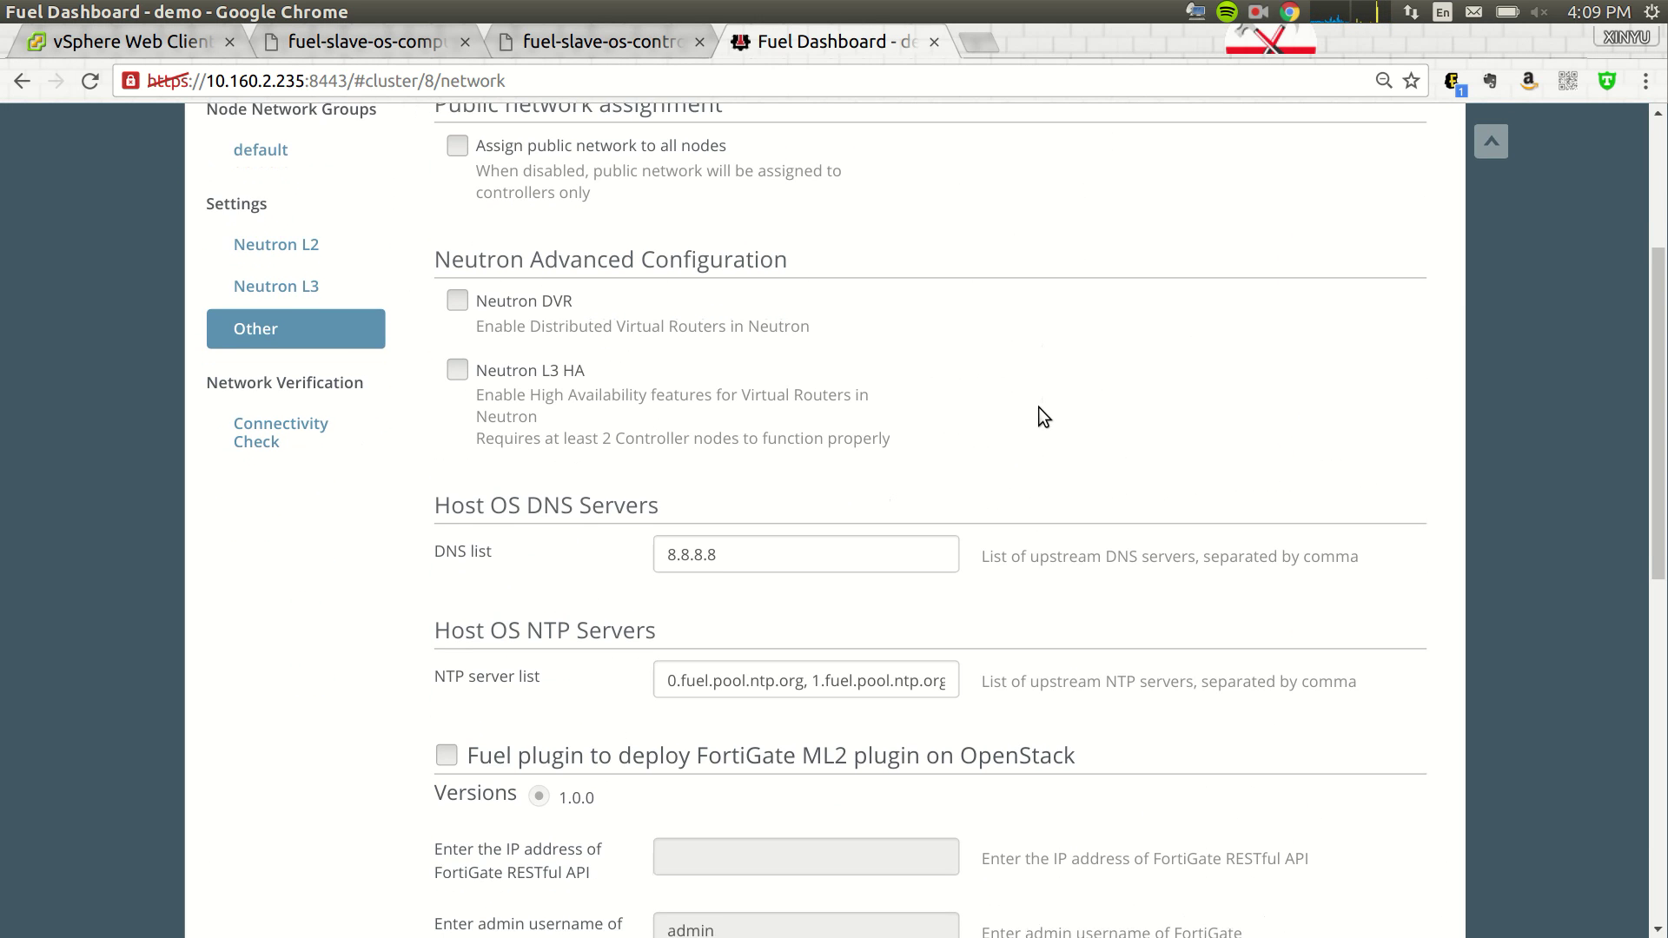
pyautogui.scroll(-5, 1040, 407)
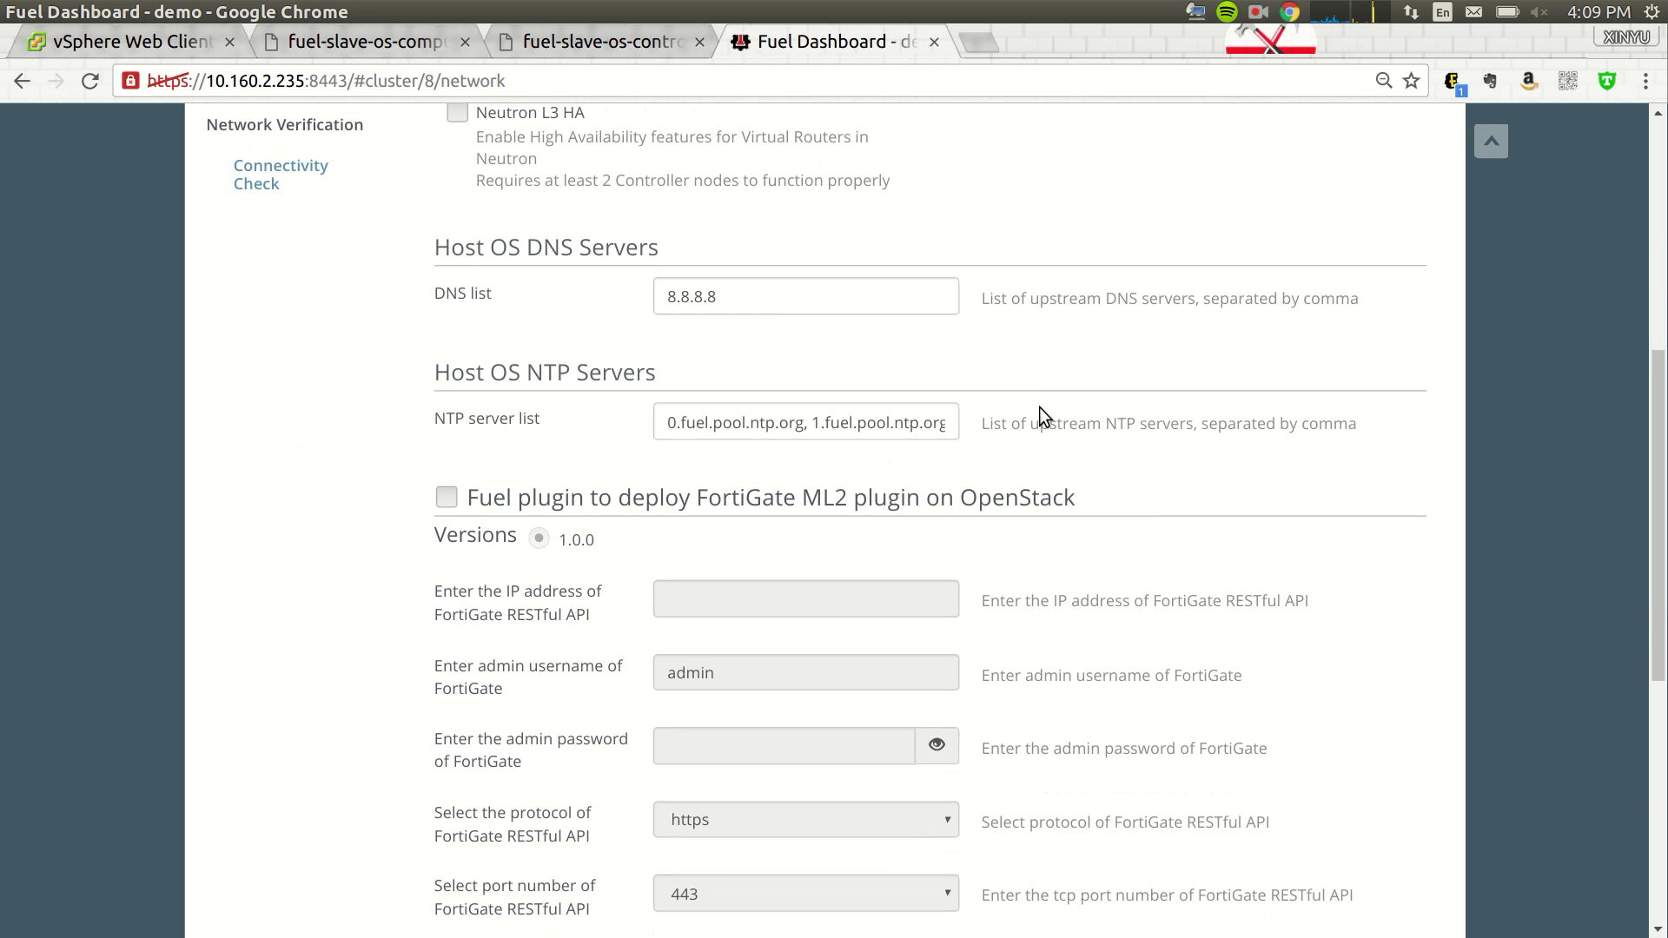
pyautogui.scroll(-4, 1039, 407)
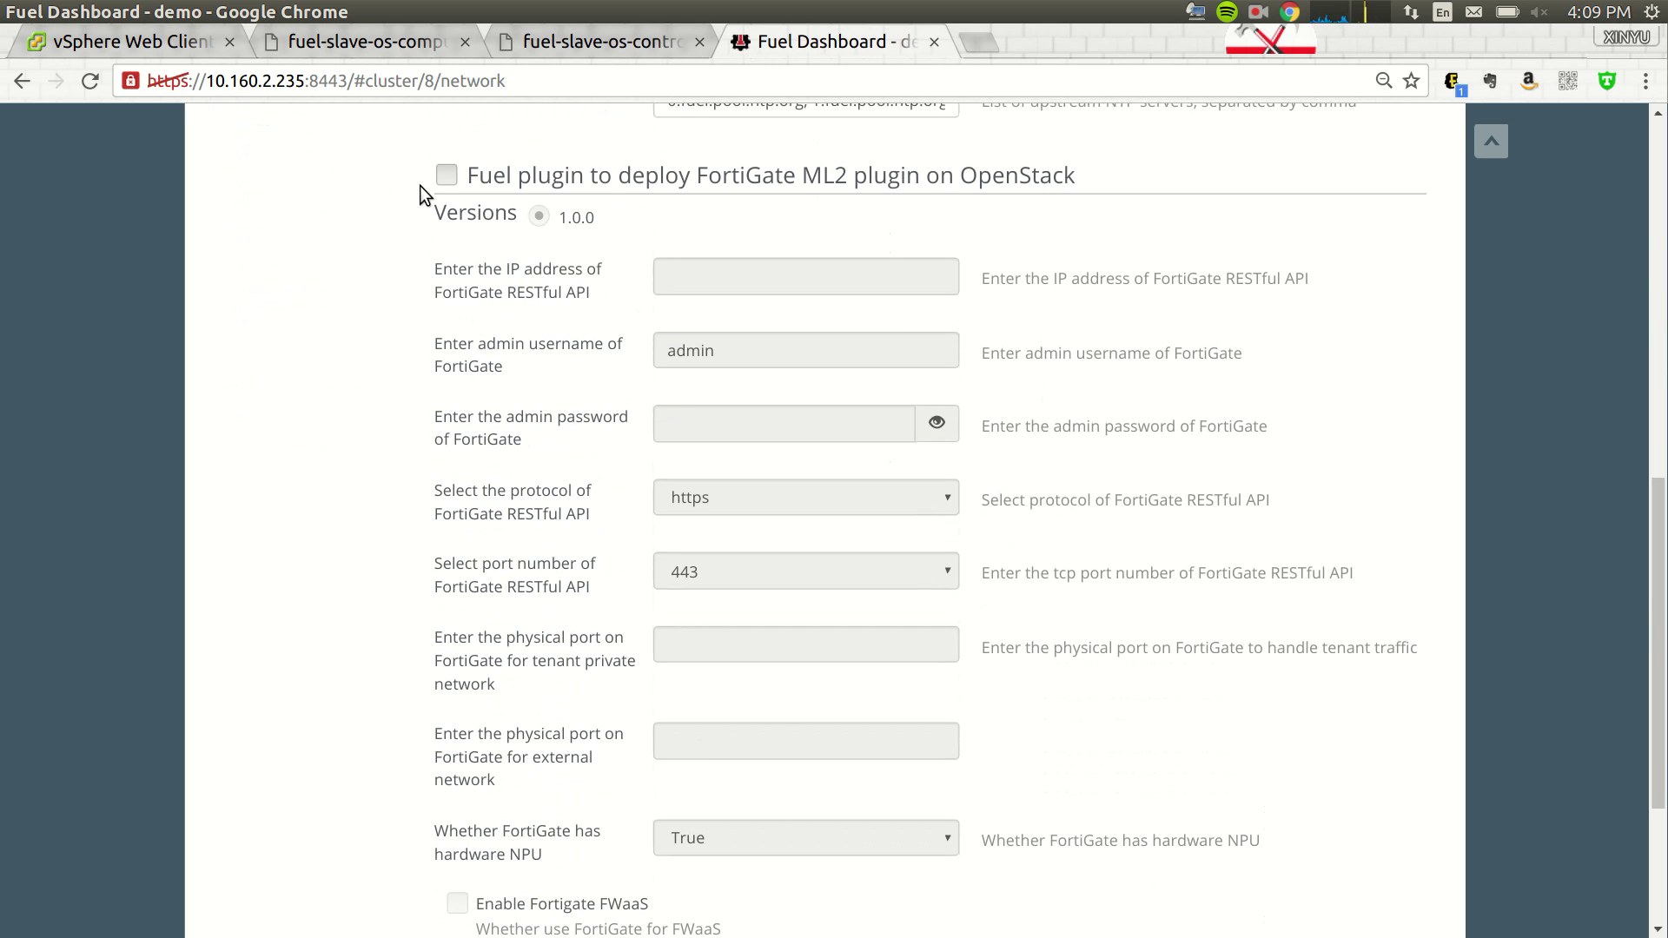
pyautogui.click(447, 179)
pyautogui.click(739, 272)
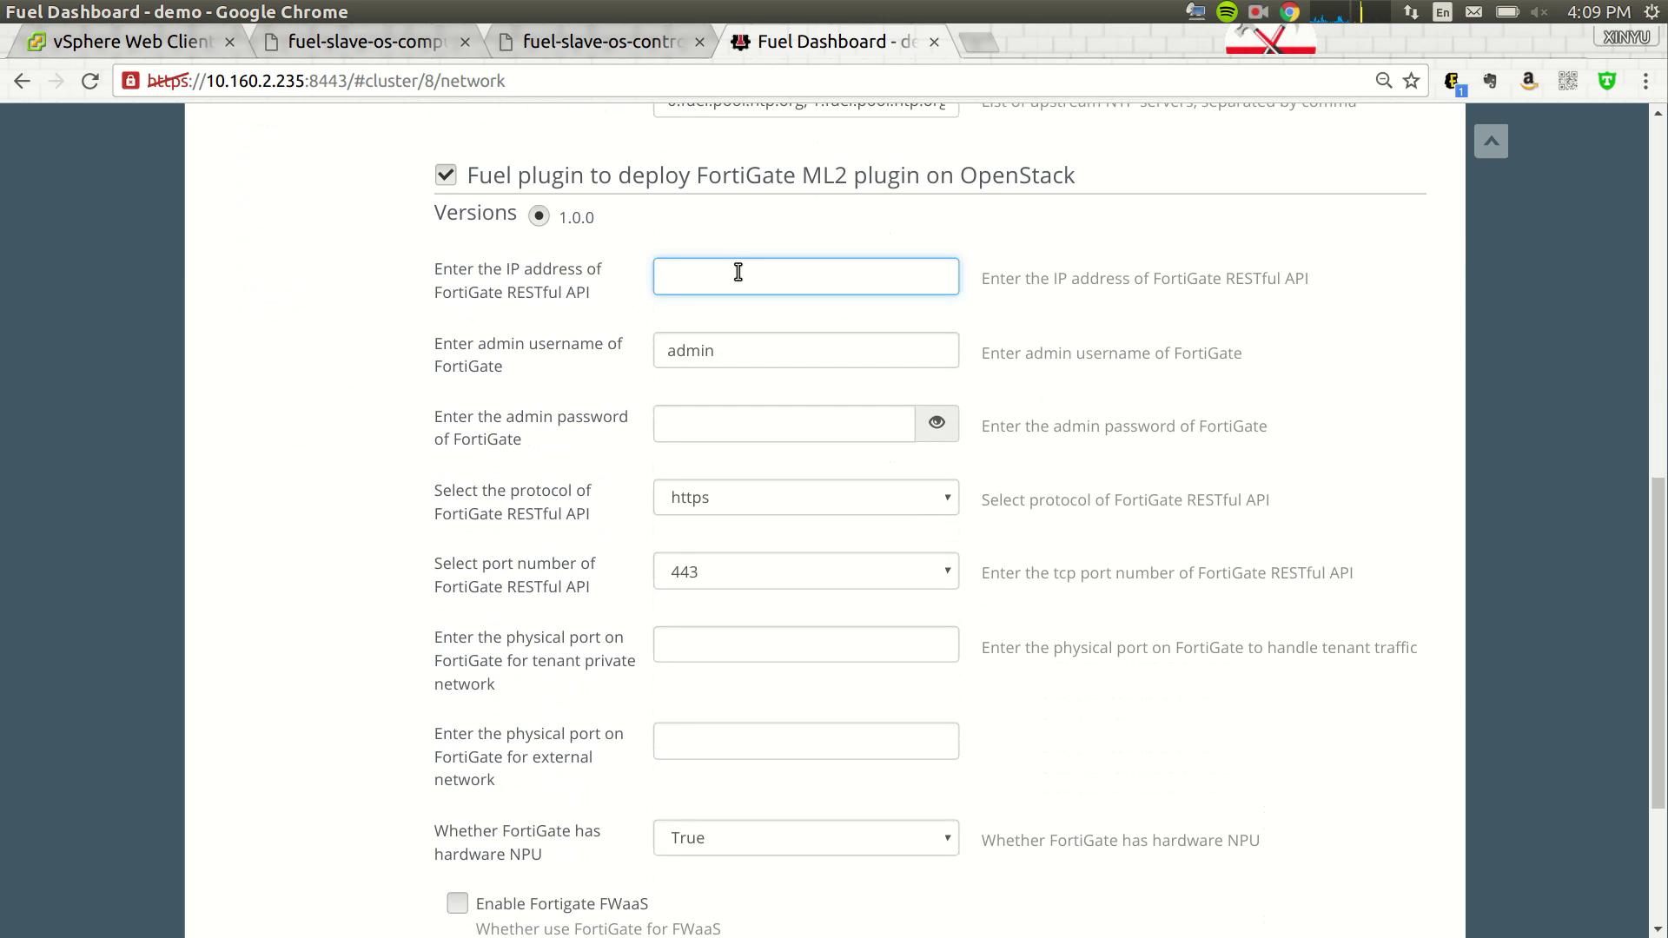
pyautogui.write('10.160.2.230')
# - Set tenant port port2, external port port3, hardware NPU False, and enable Fortigate FWaaS
pyautogui.click(763, 654)
pyautogui.write('port2')
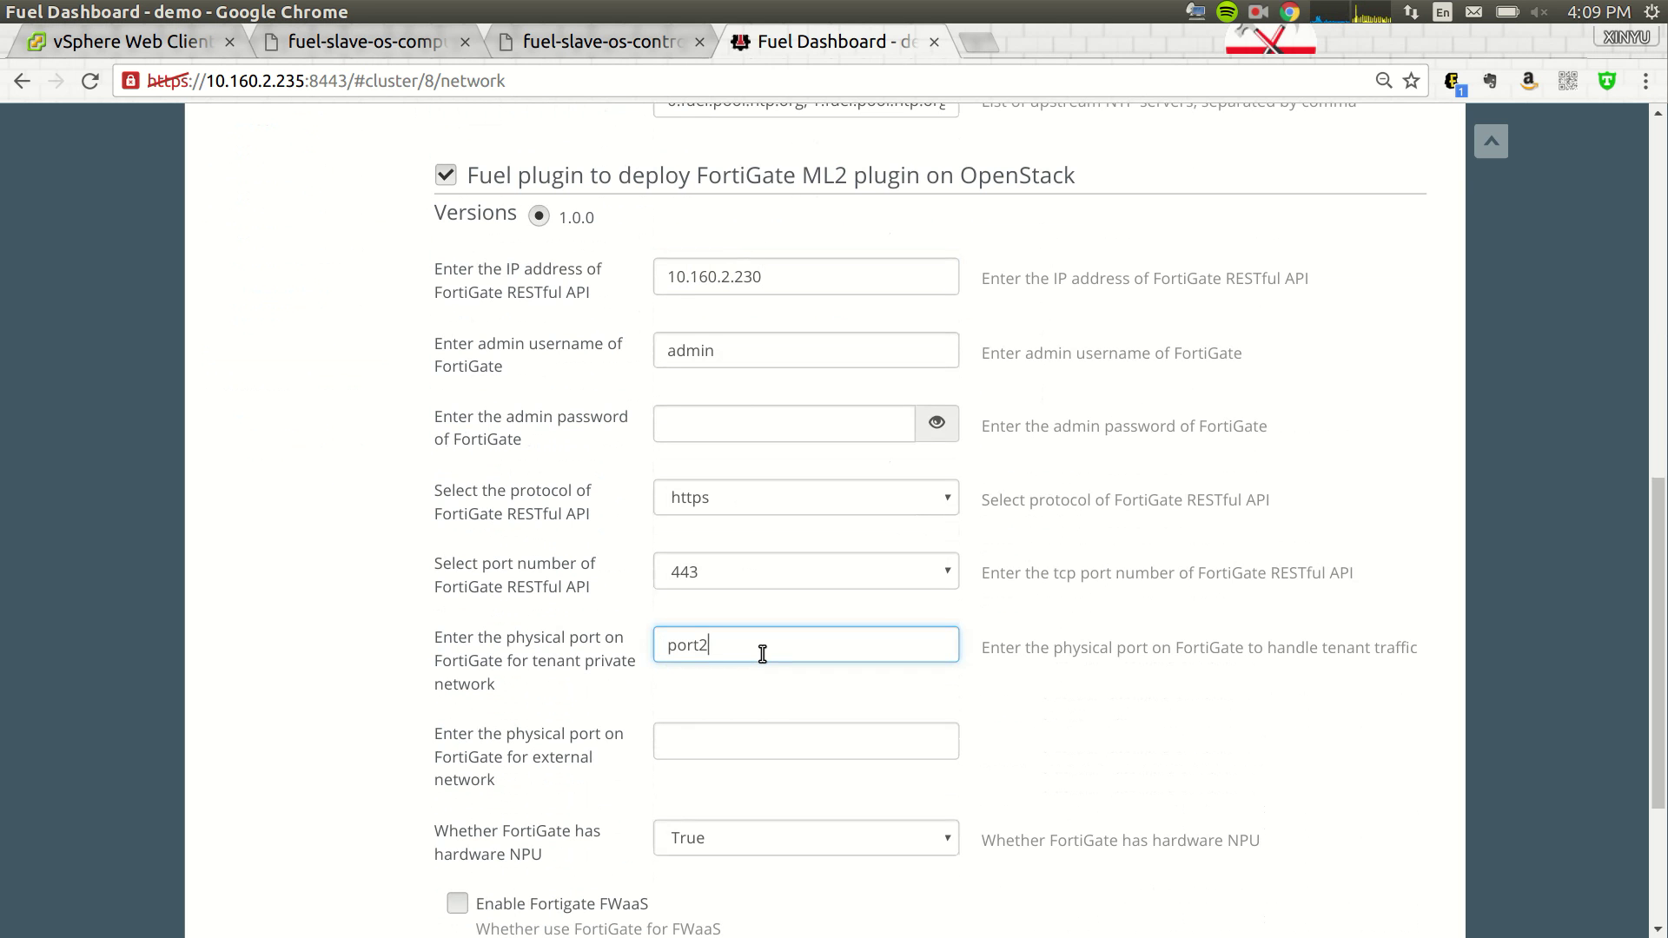
pyautogui.press('Tab')
pyautogui.write('port3')
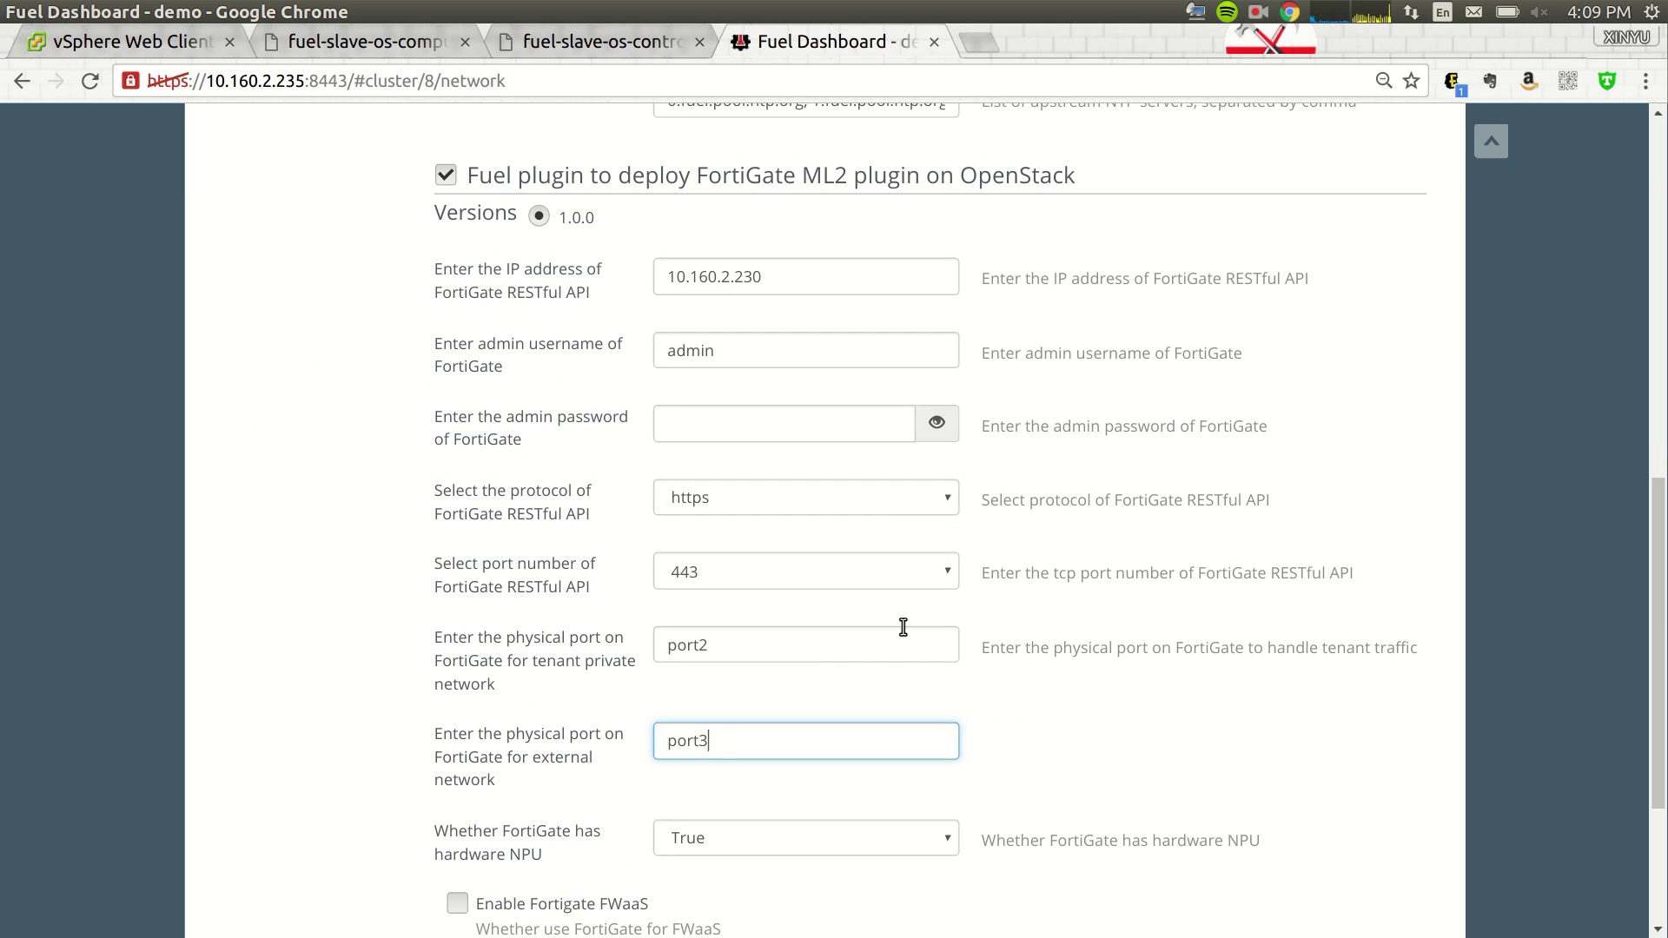
pyautogui.scroll(-3, 869, 652)
pyautogui.click(718, 661)
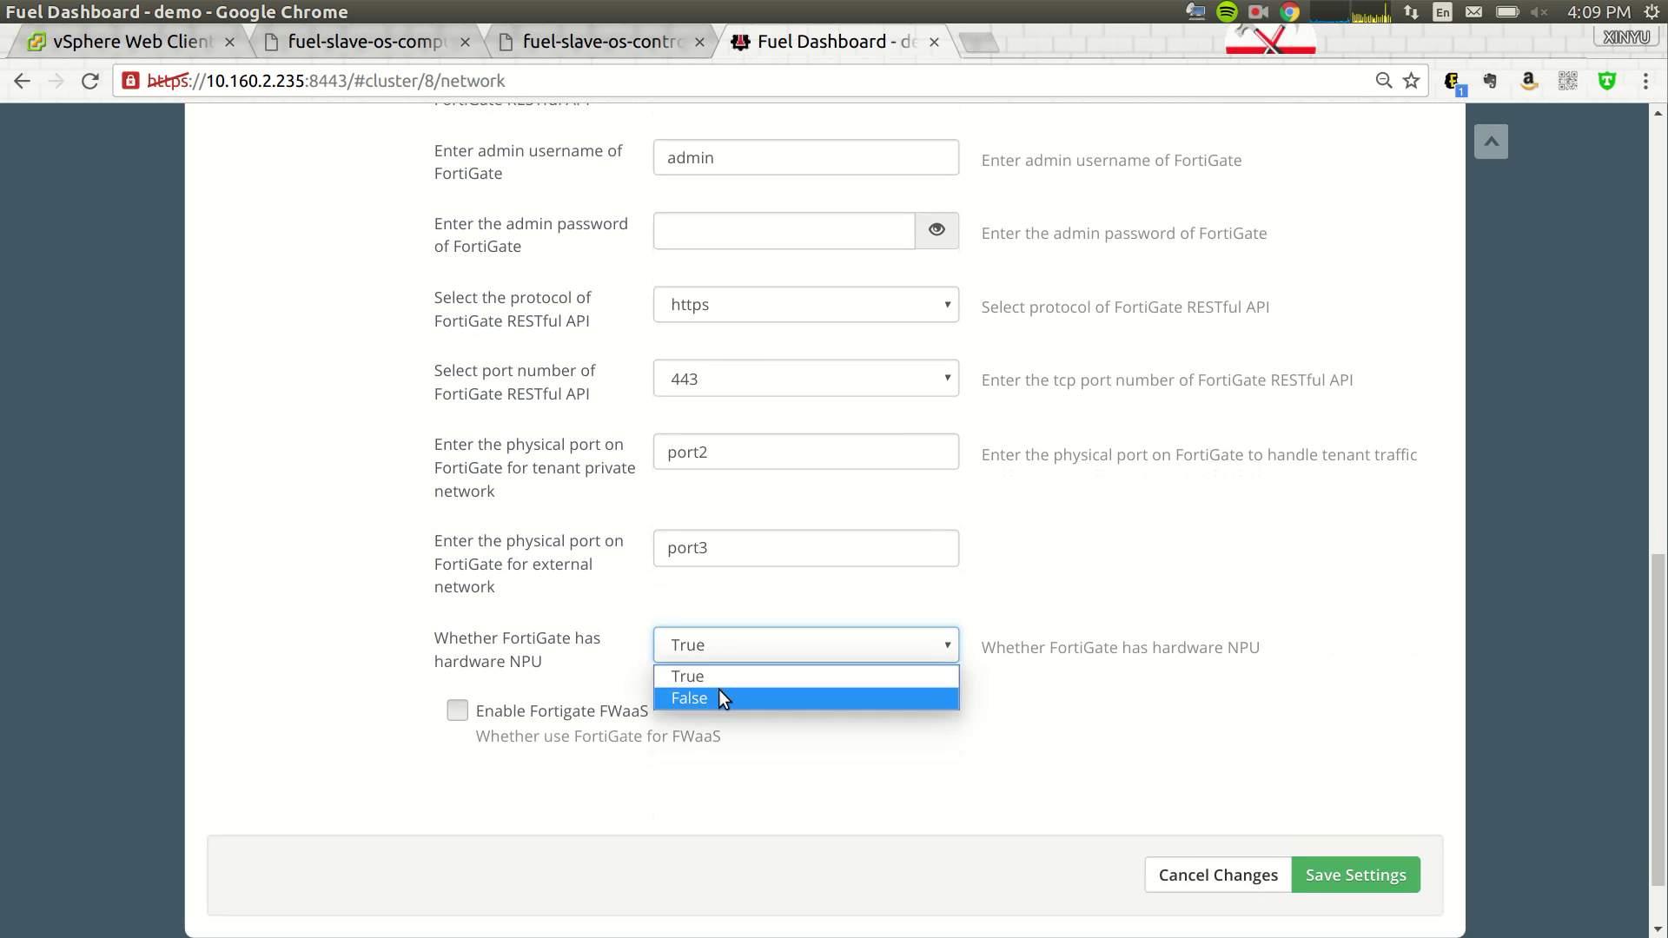
pyautogui.click(718, 698)
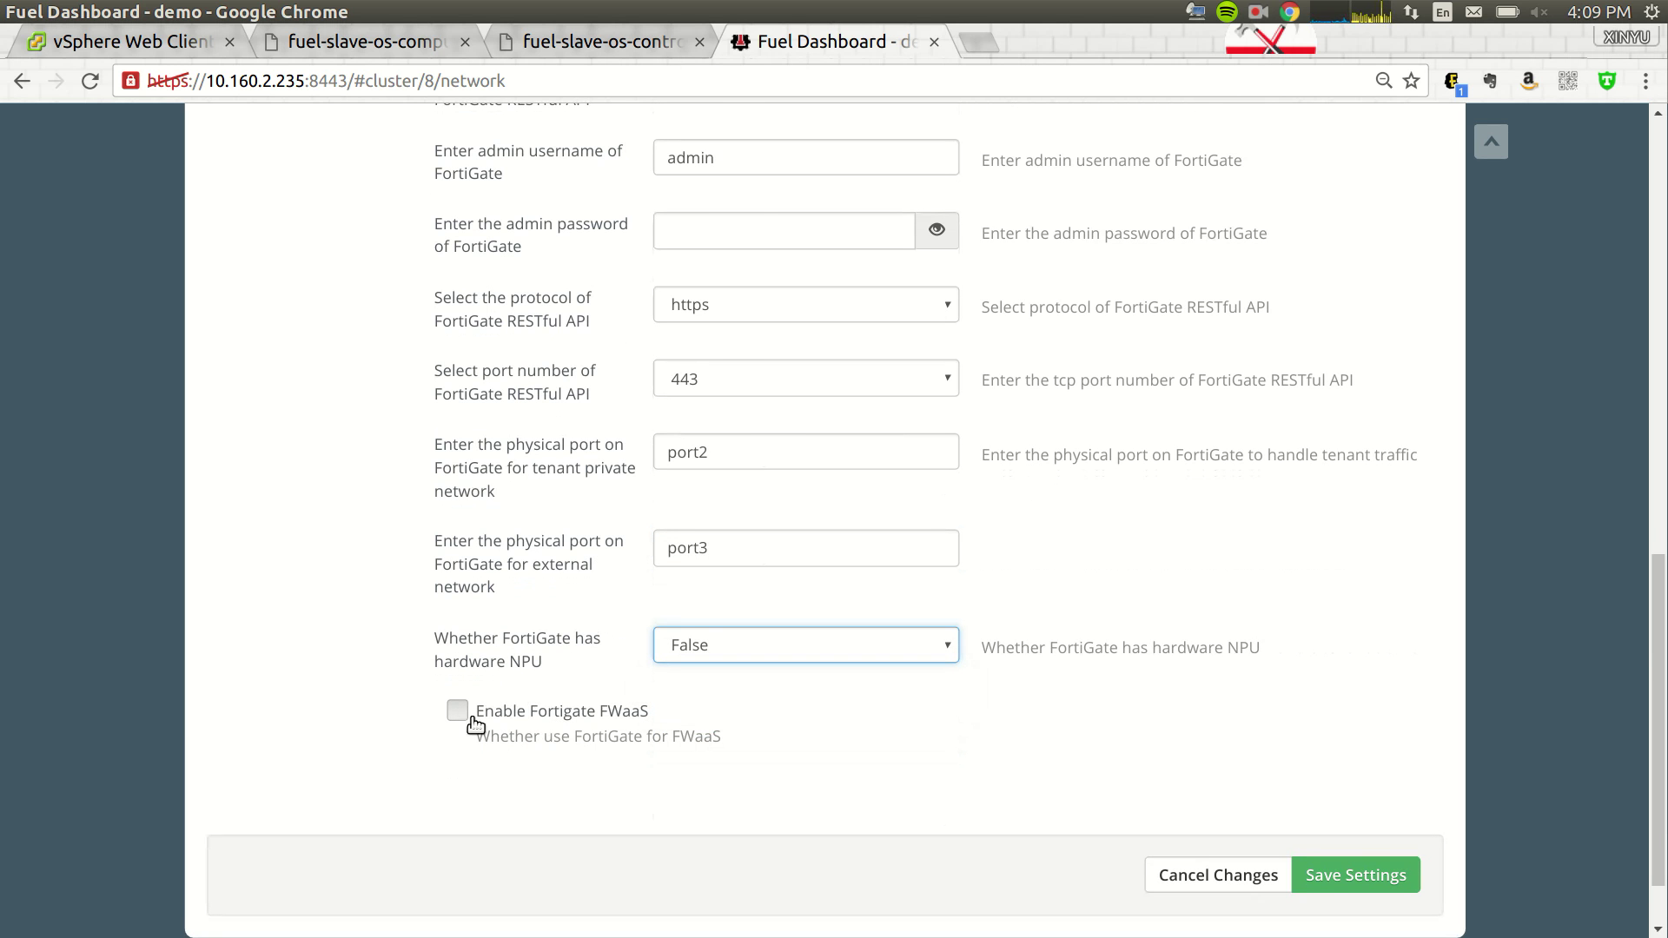
pyautogui.click(457, 711)
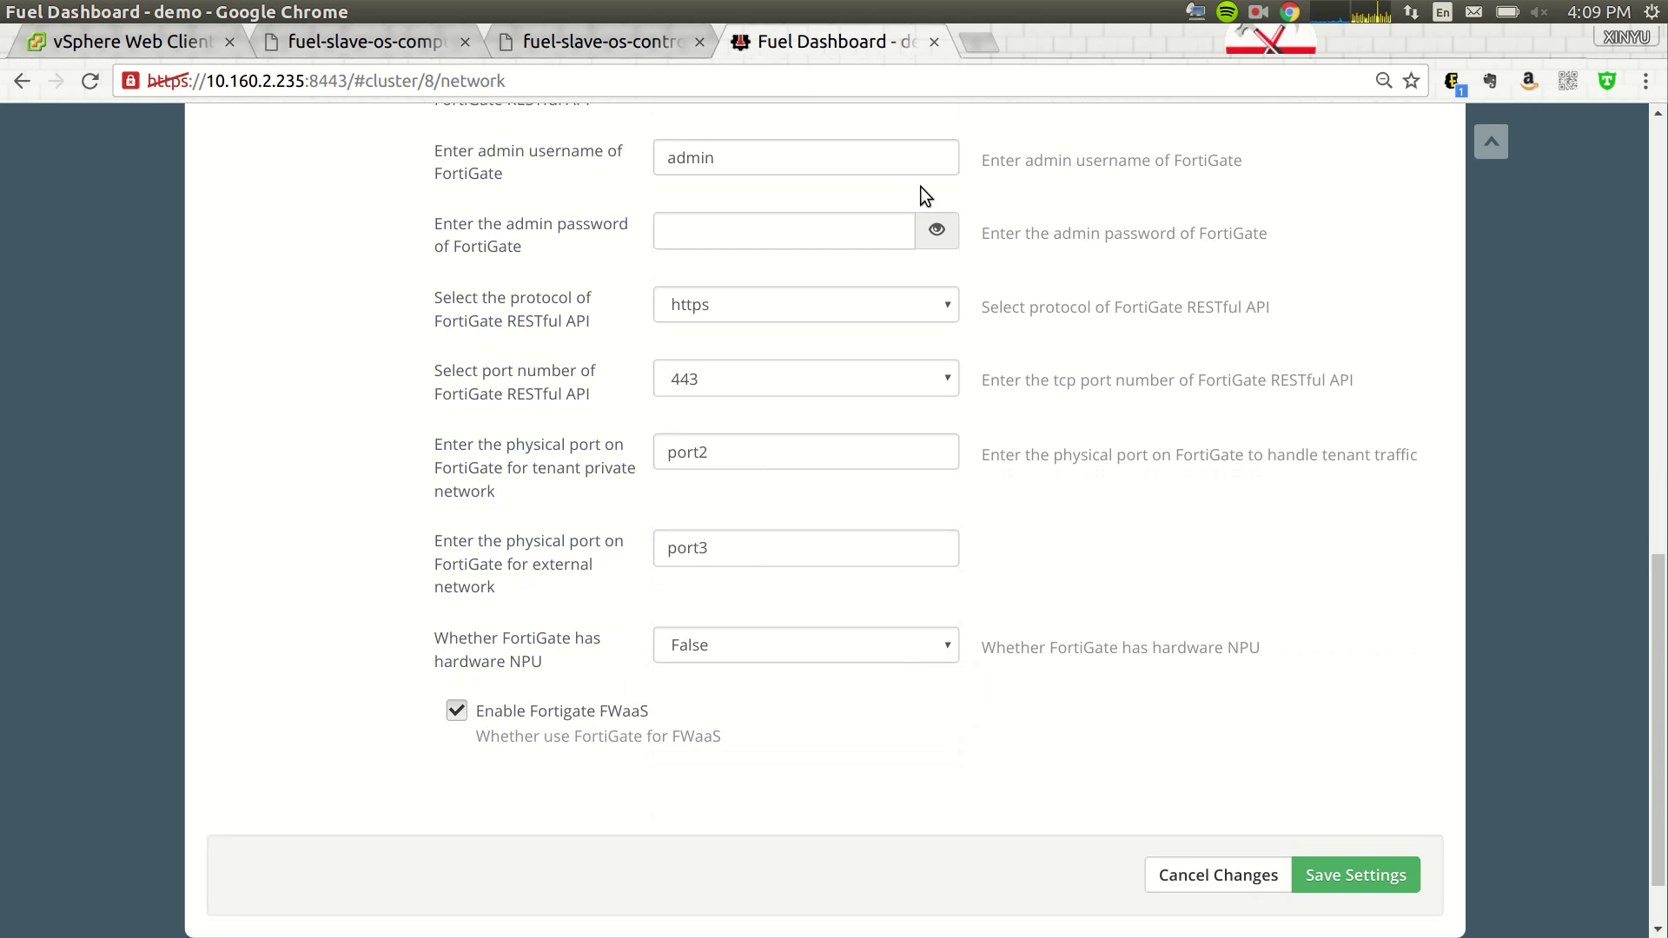
# - Open the FortiGate web UI at 10.160.2.230, past the certificate warning, and log in
pyautogui.click(979, 43)
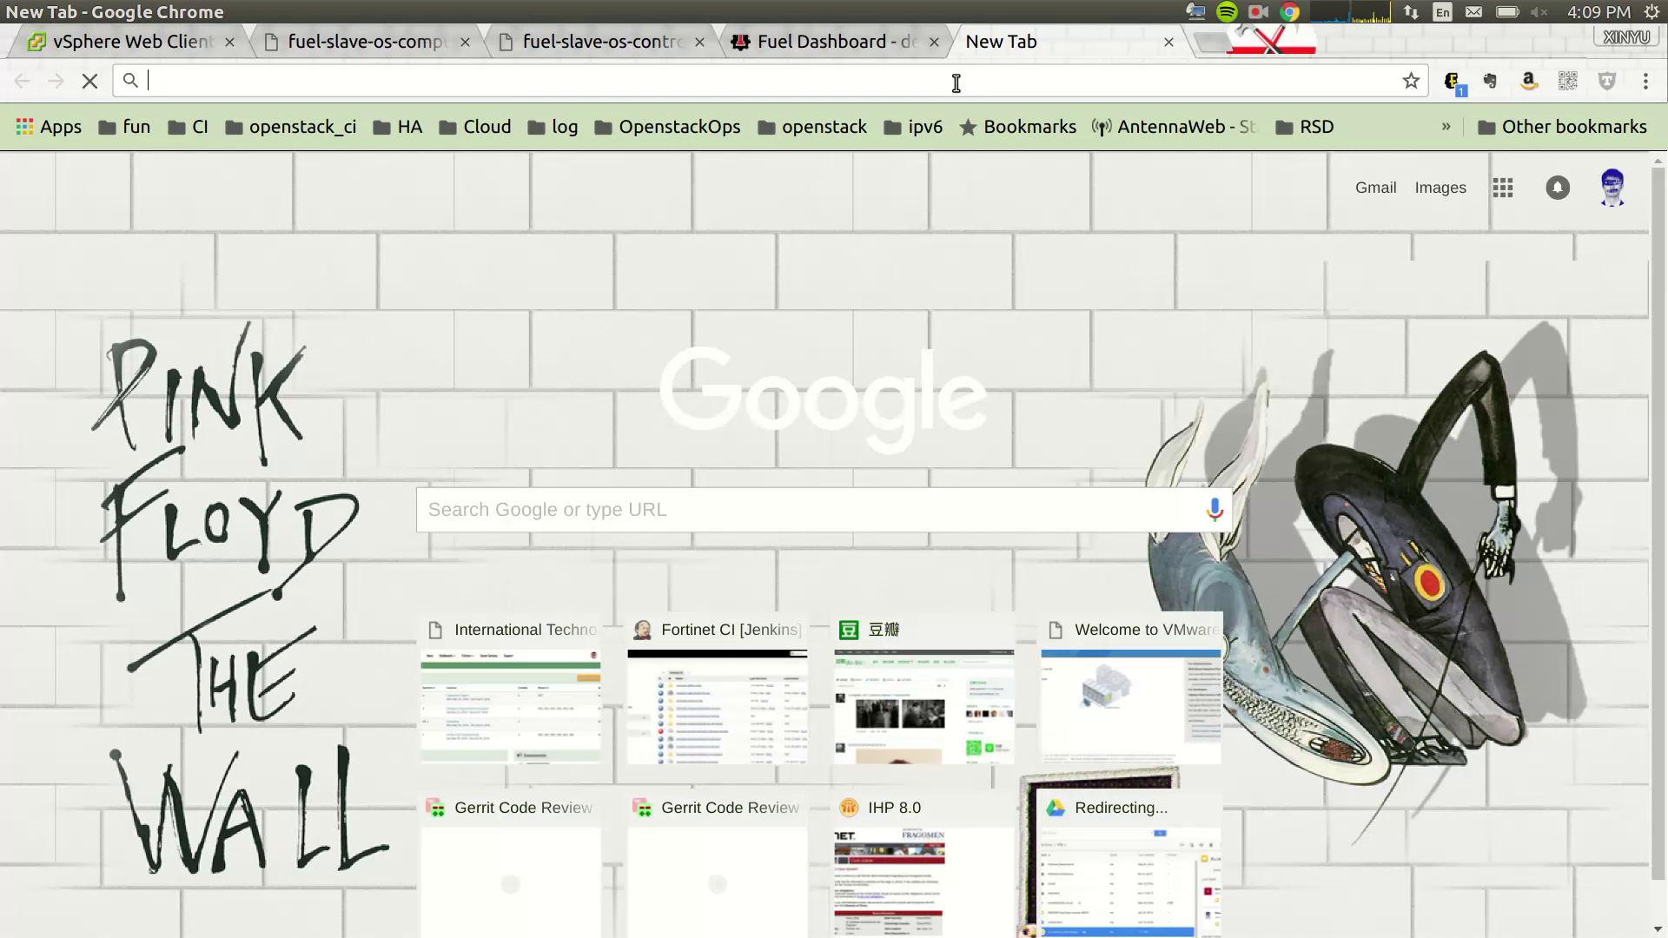
pyautogui.write('10.160.2.230')
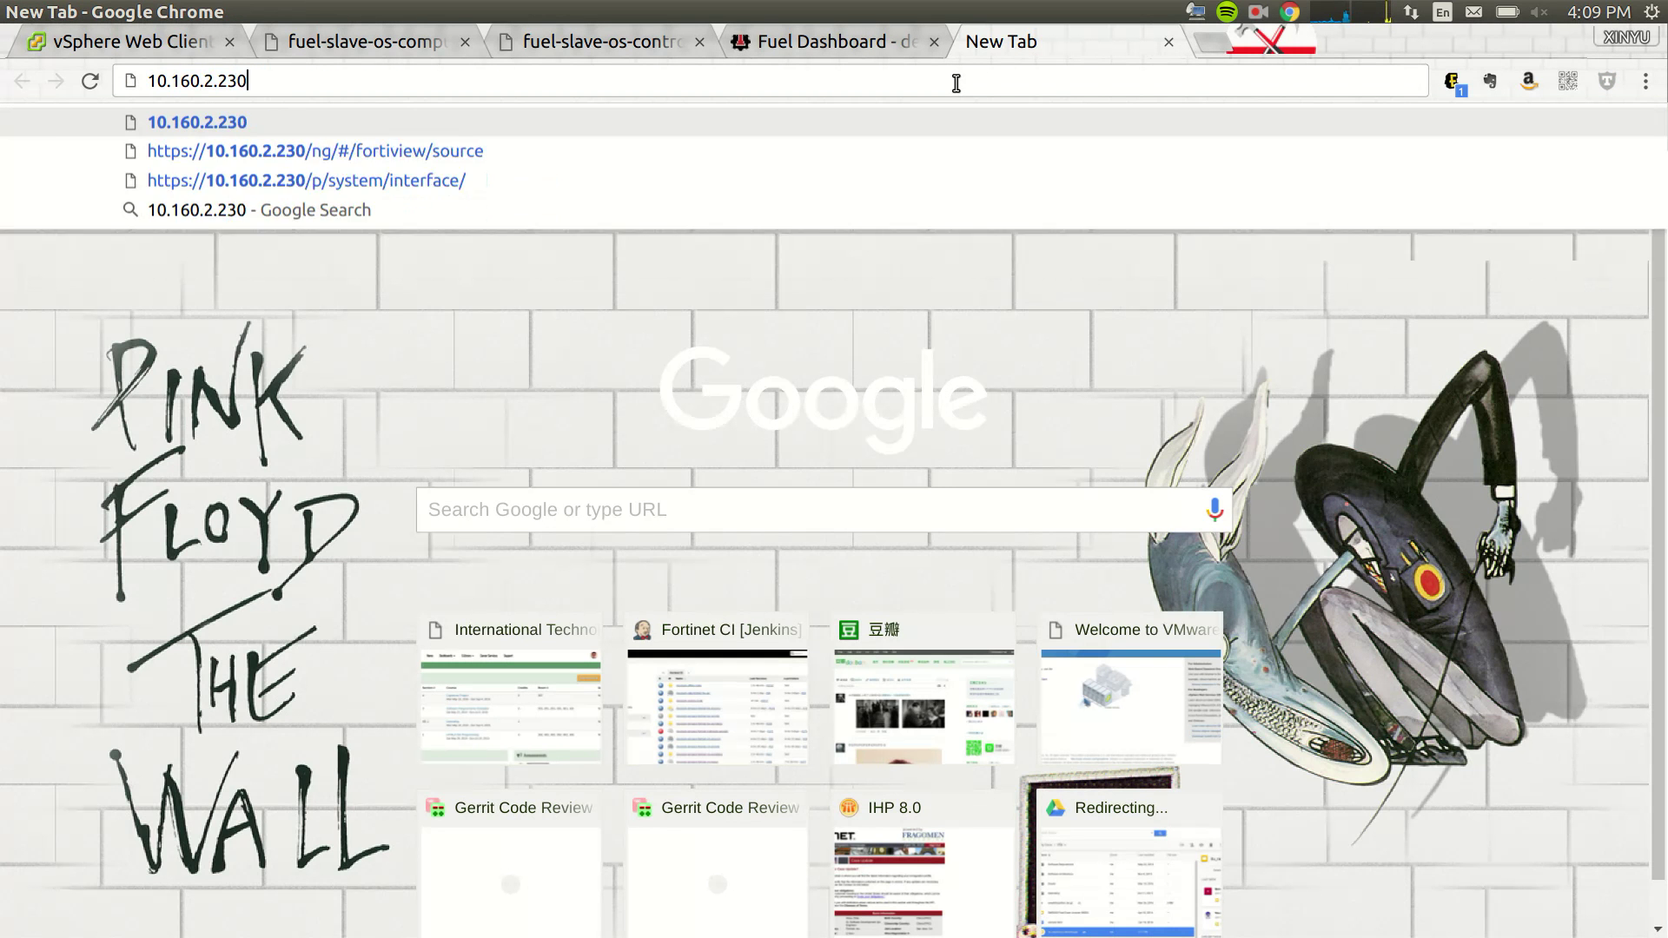
pyautogui.press('Return')
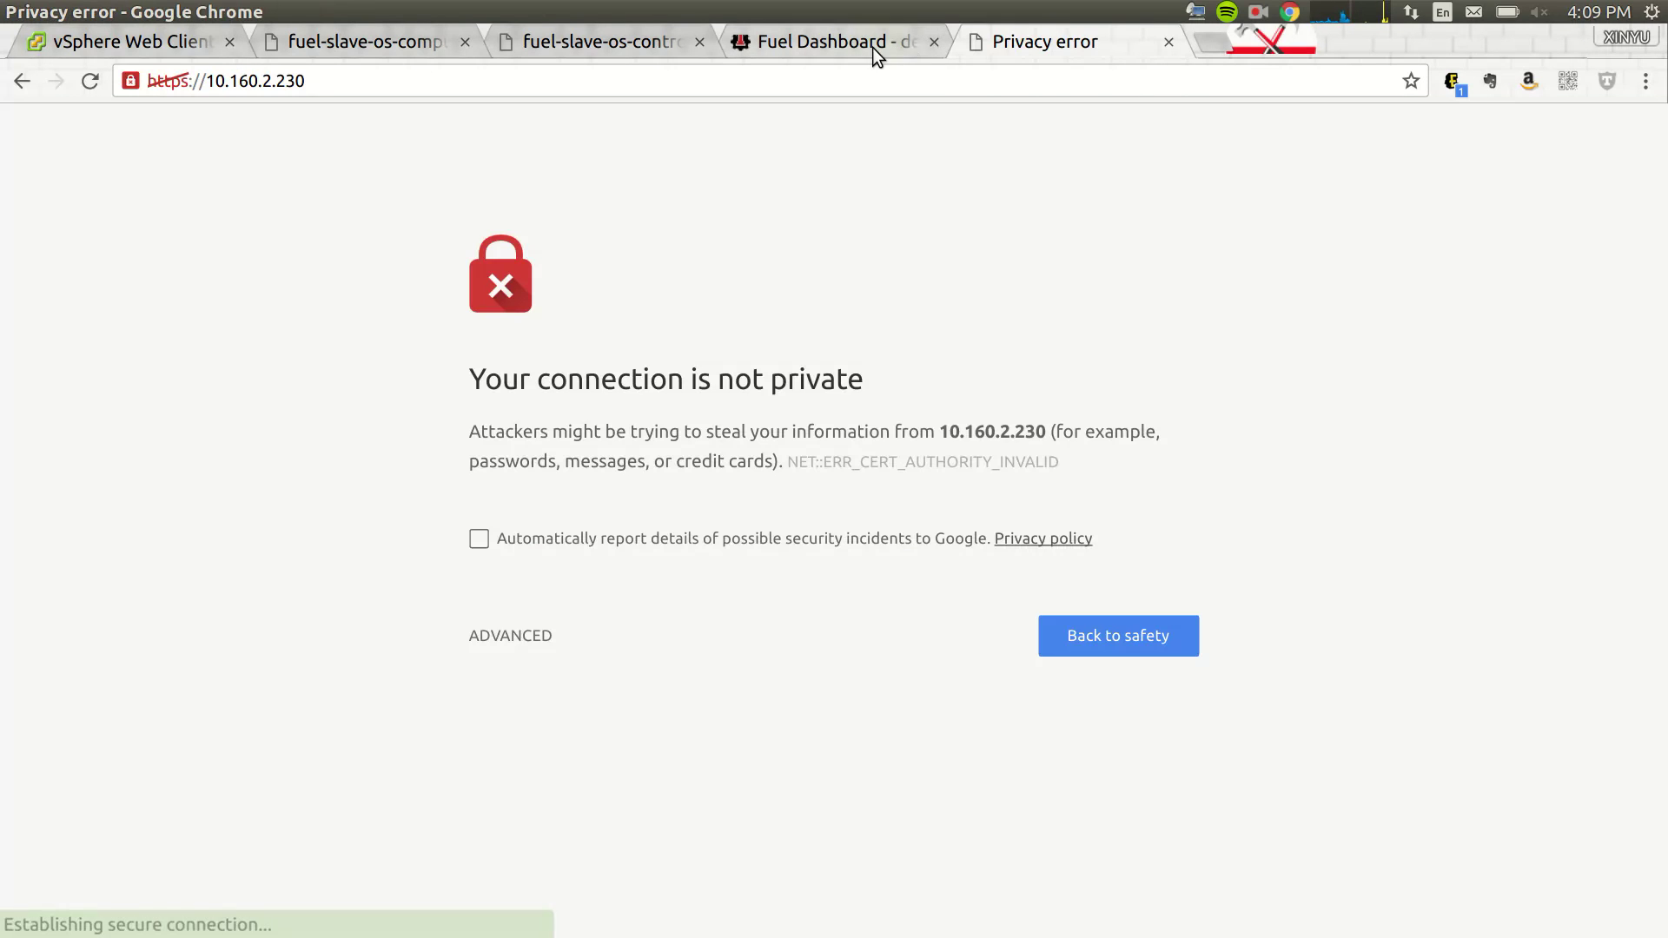
pyautogui.click(530, 643)
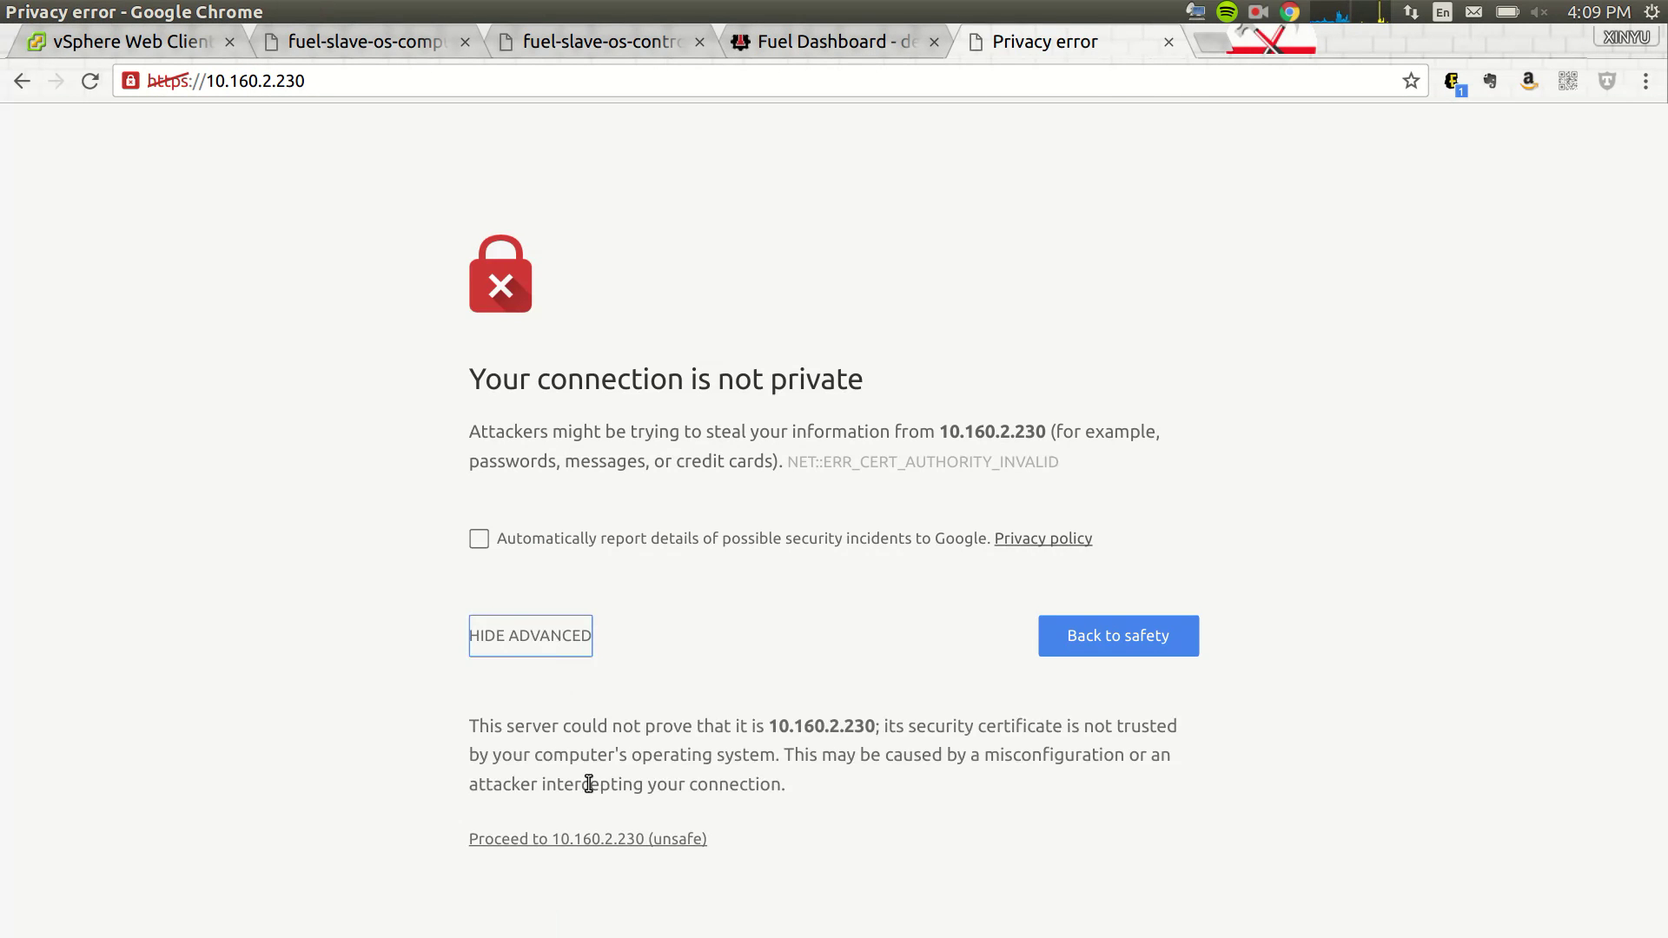
pyautogui.click(566, 841)
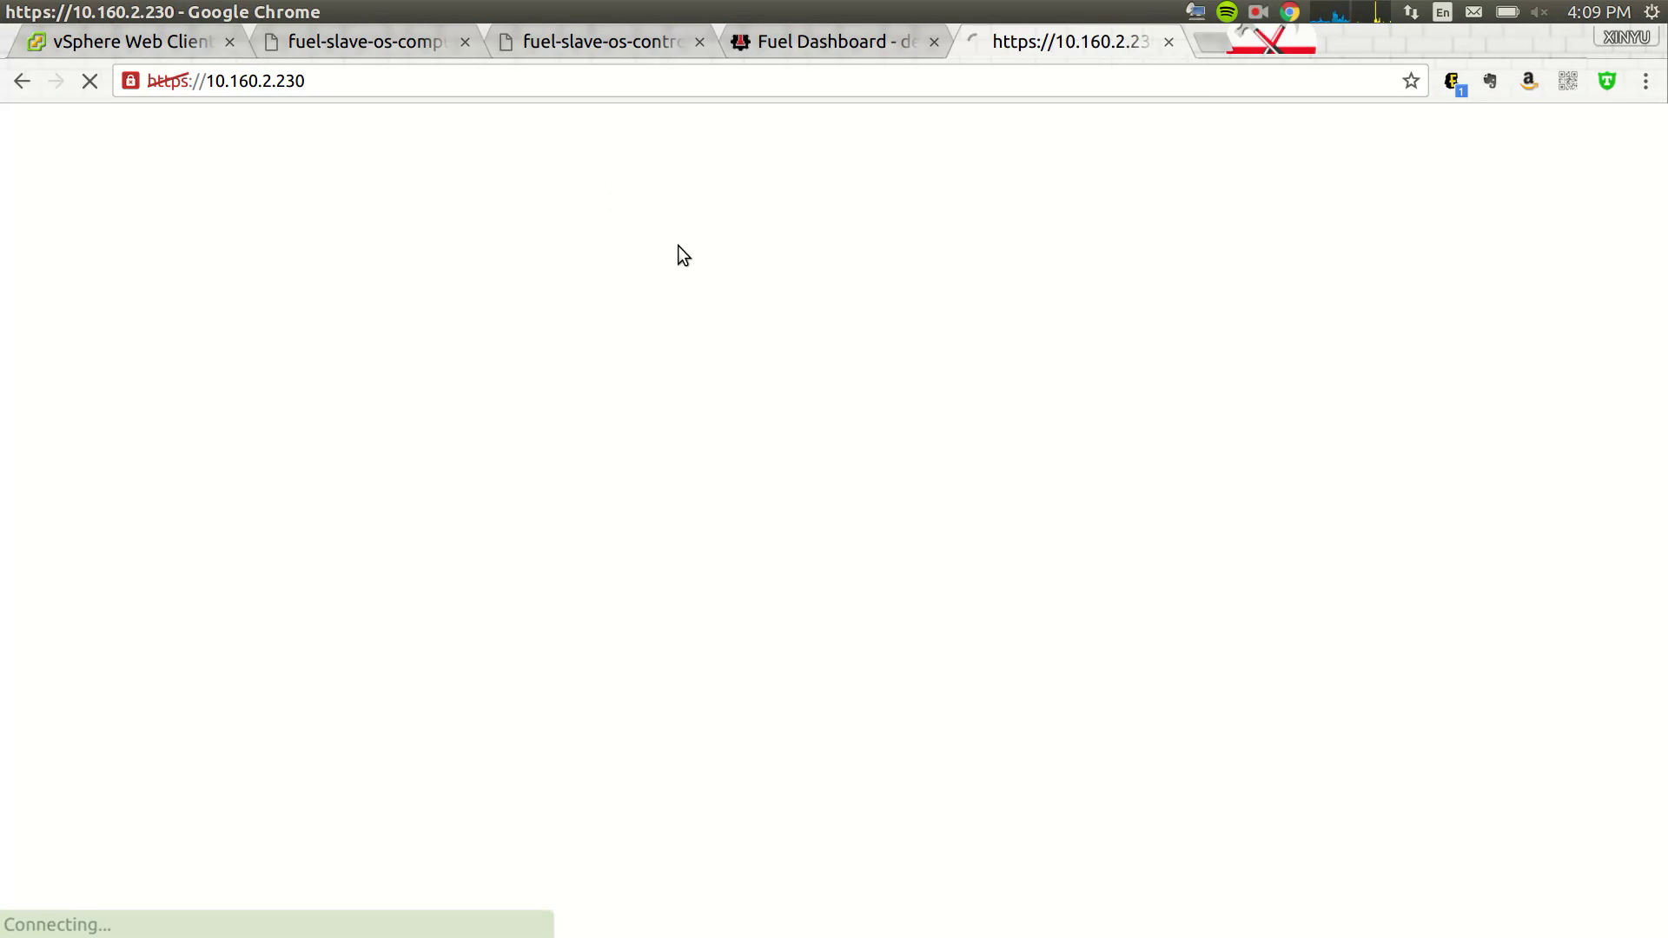
pyautogui.write('admin')
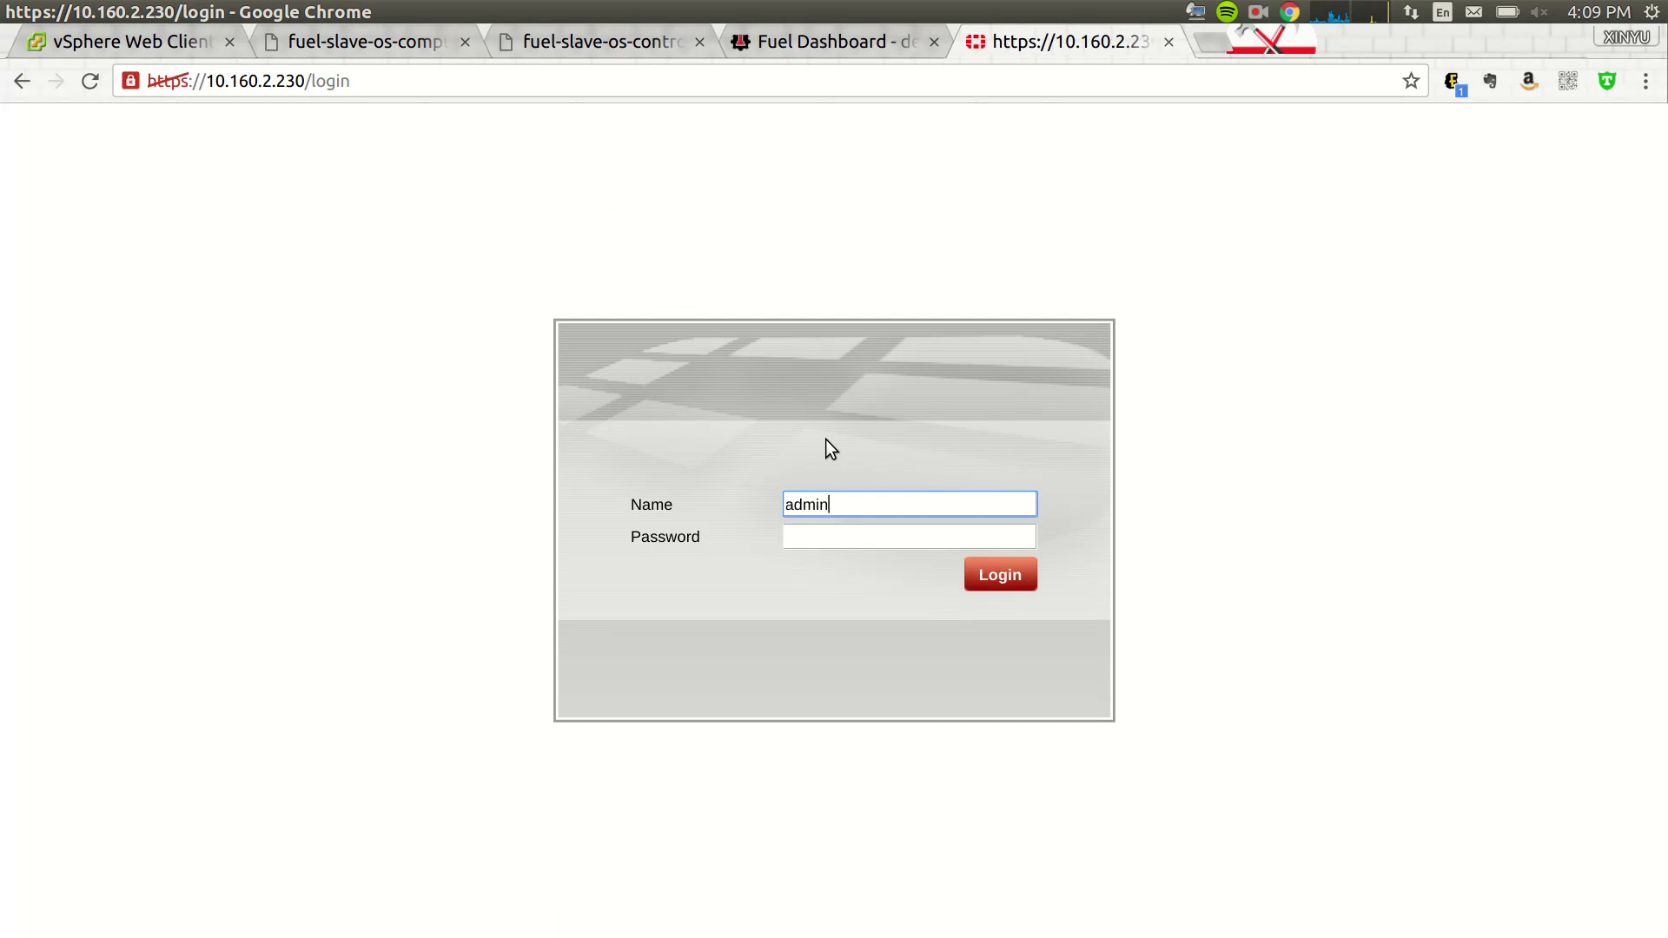
pyautogui.press('Return')
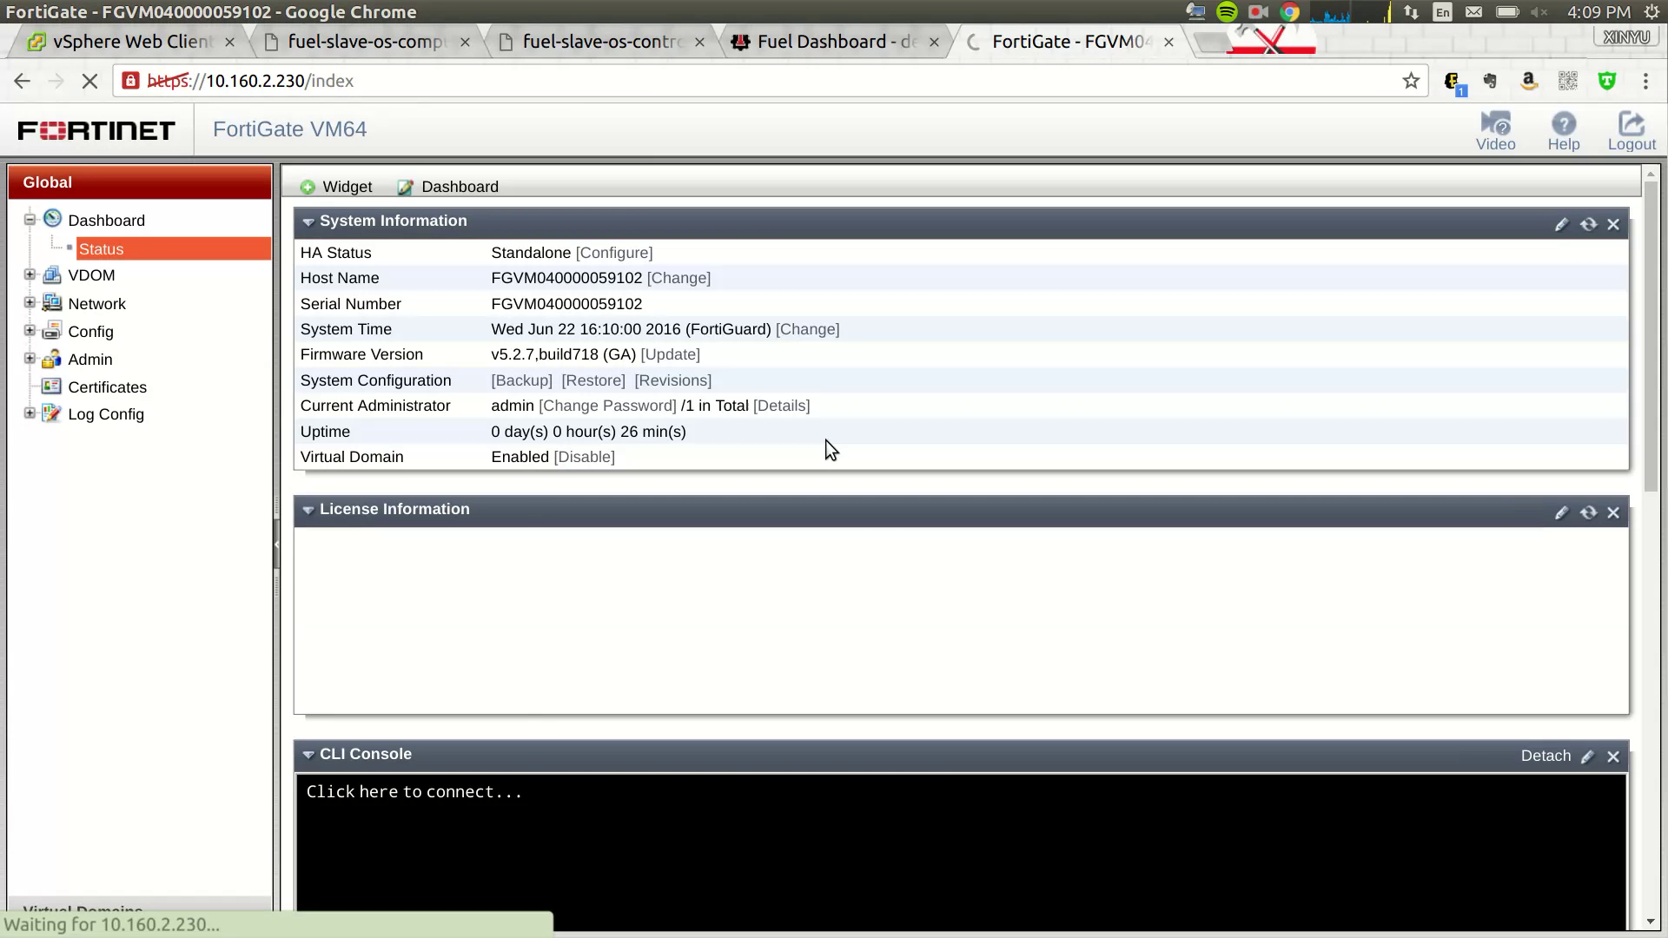
# - Compare FortiGate's port2 and port3 interfaces against the Fuel plugin settings
pyautogui.click(104, 302)
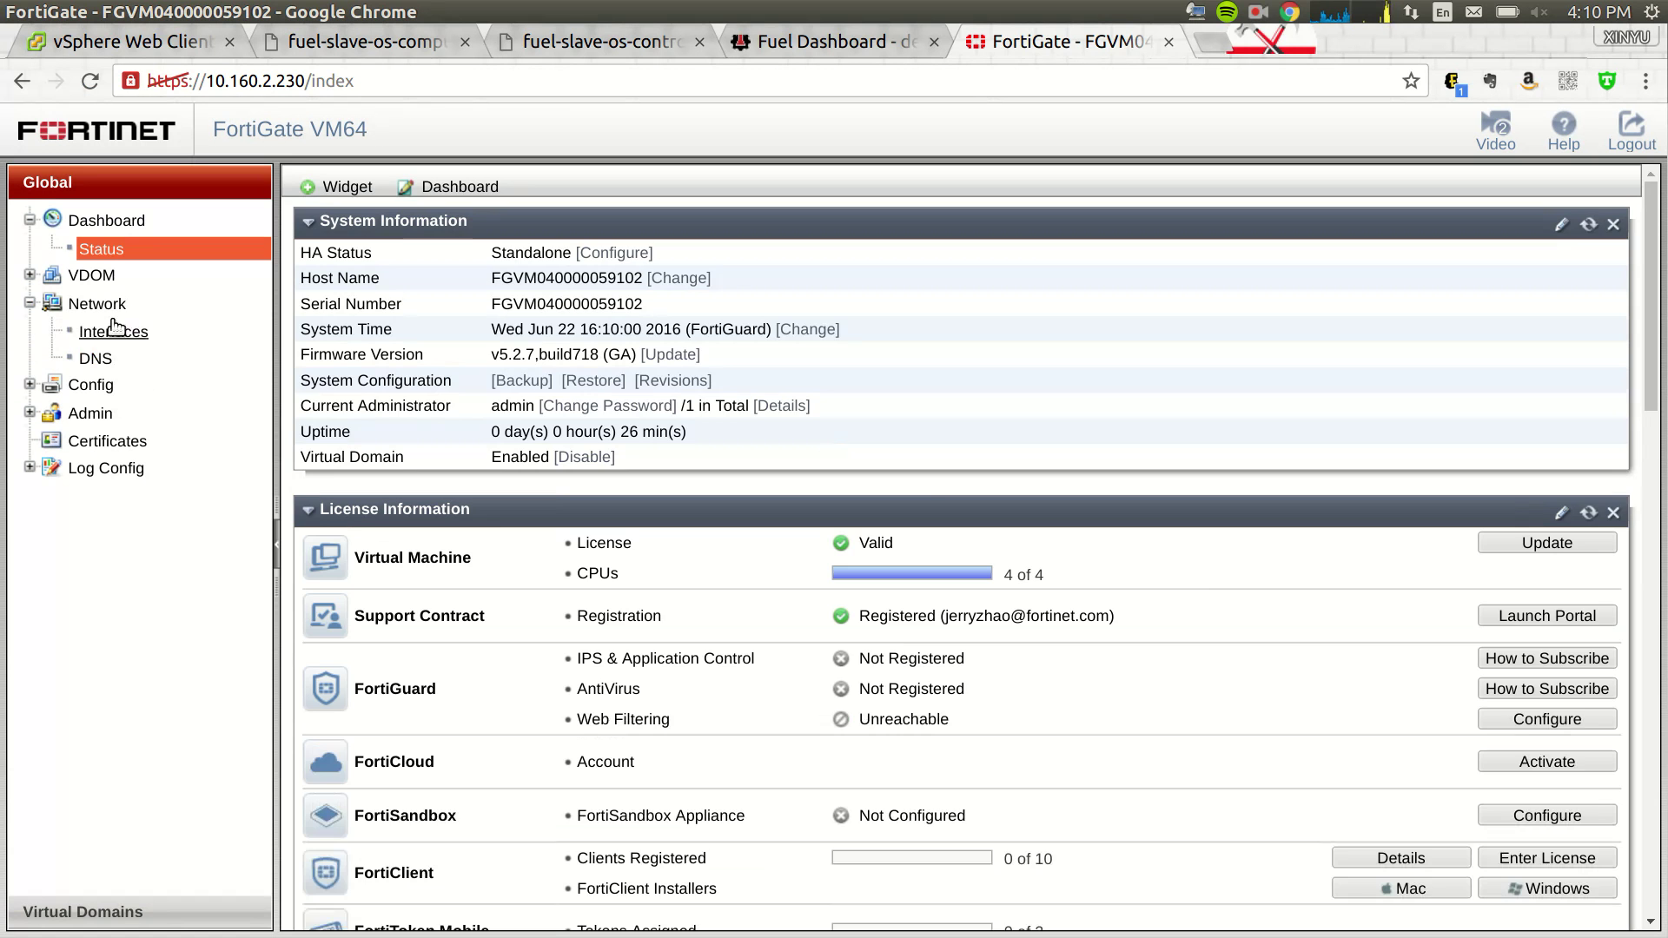
pyautogui.click(122, 333)
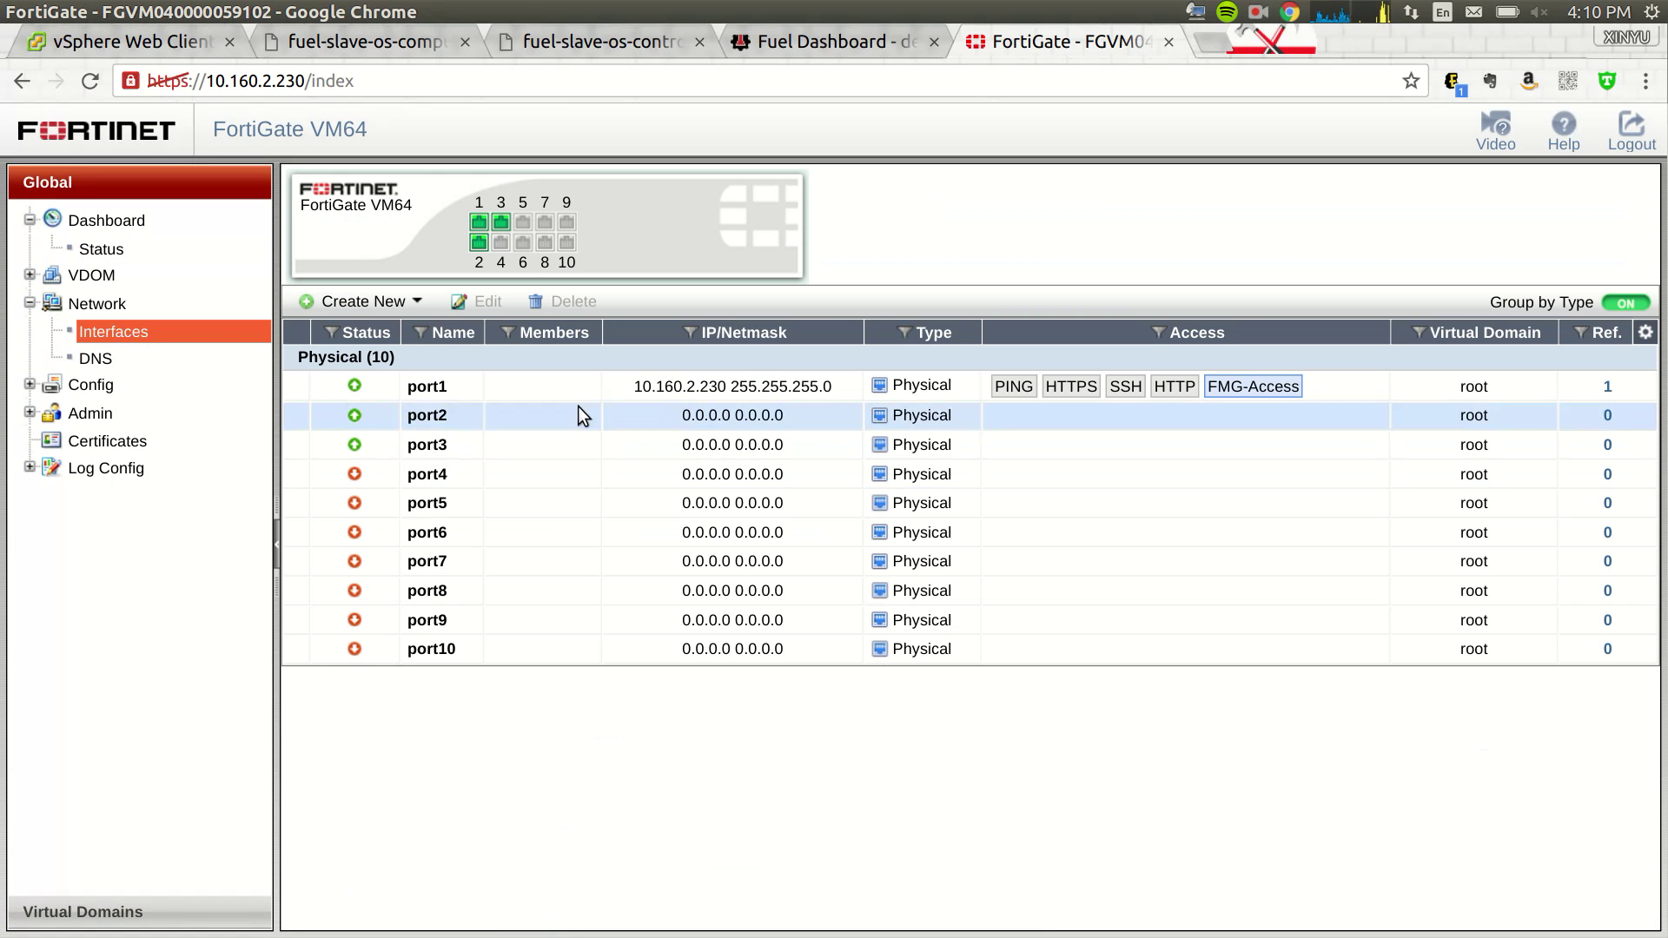
pyautogui.click(612, 440)
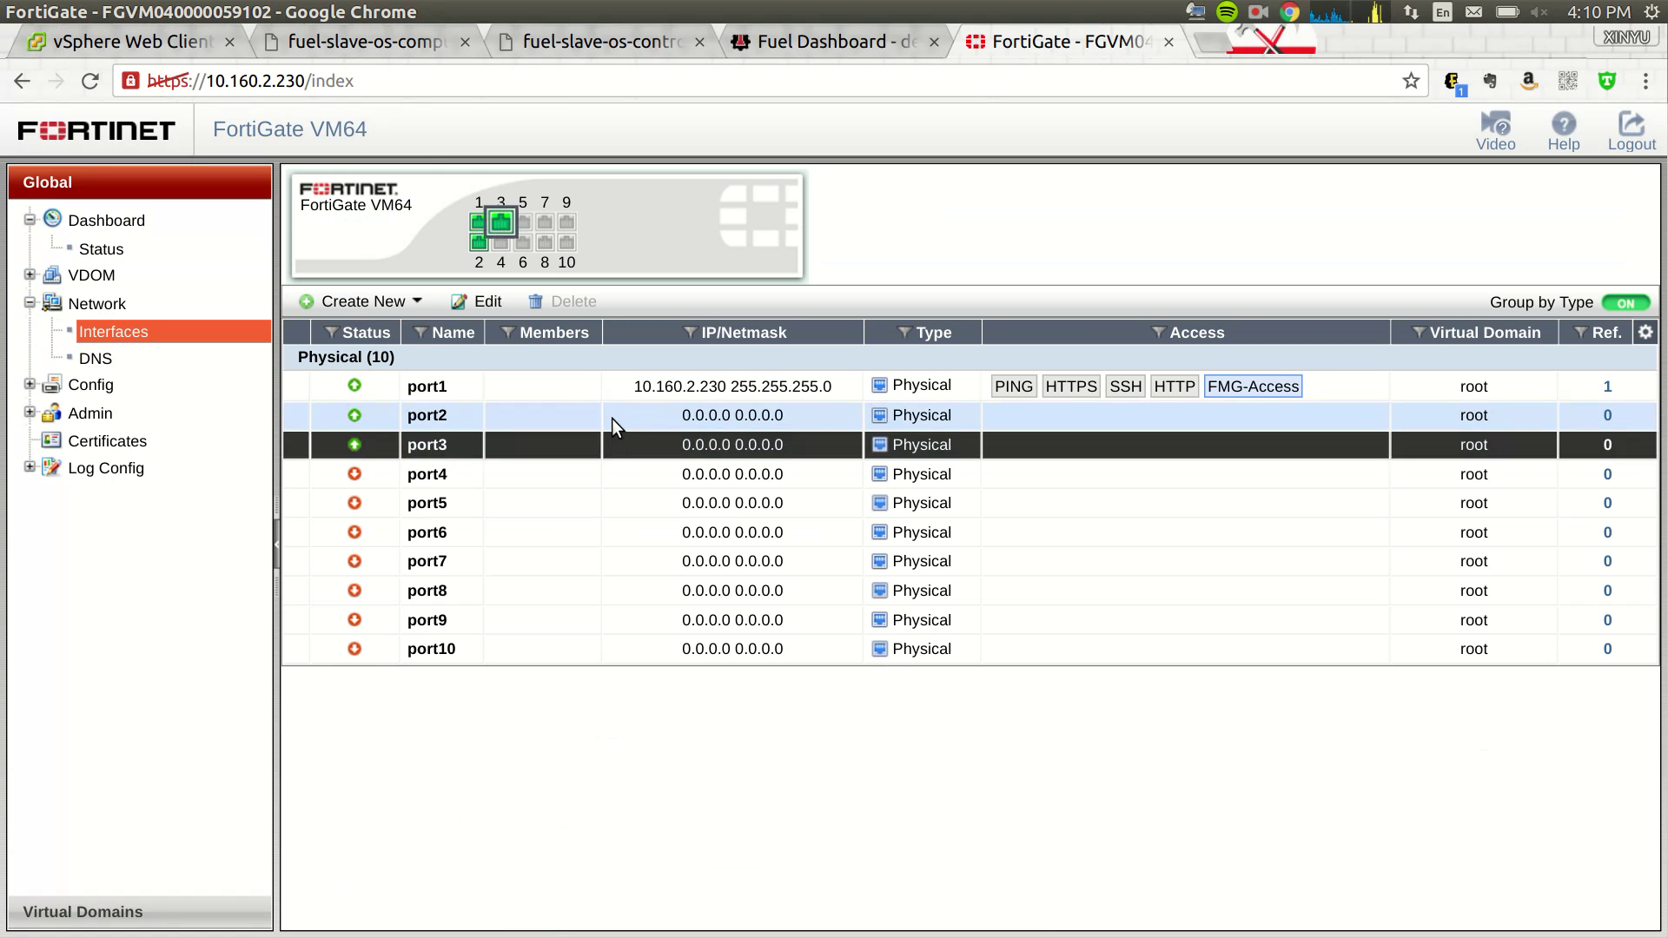
pyautogui.click(612, 418)
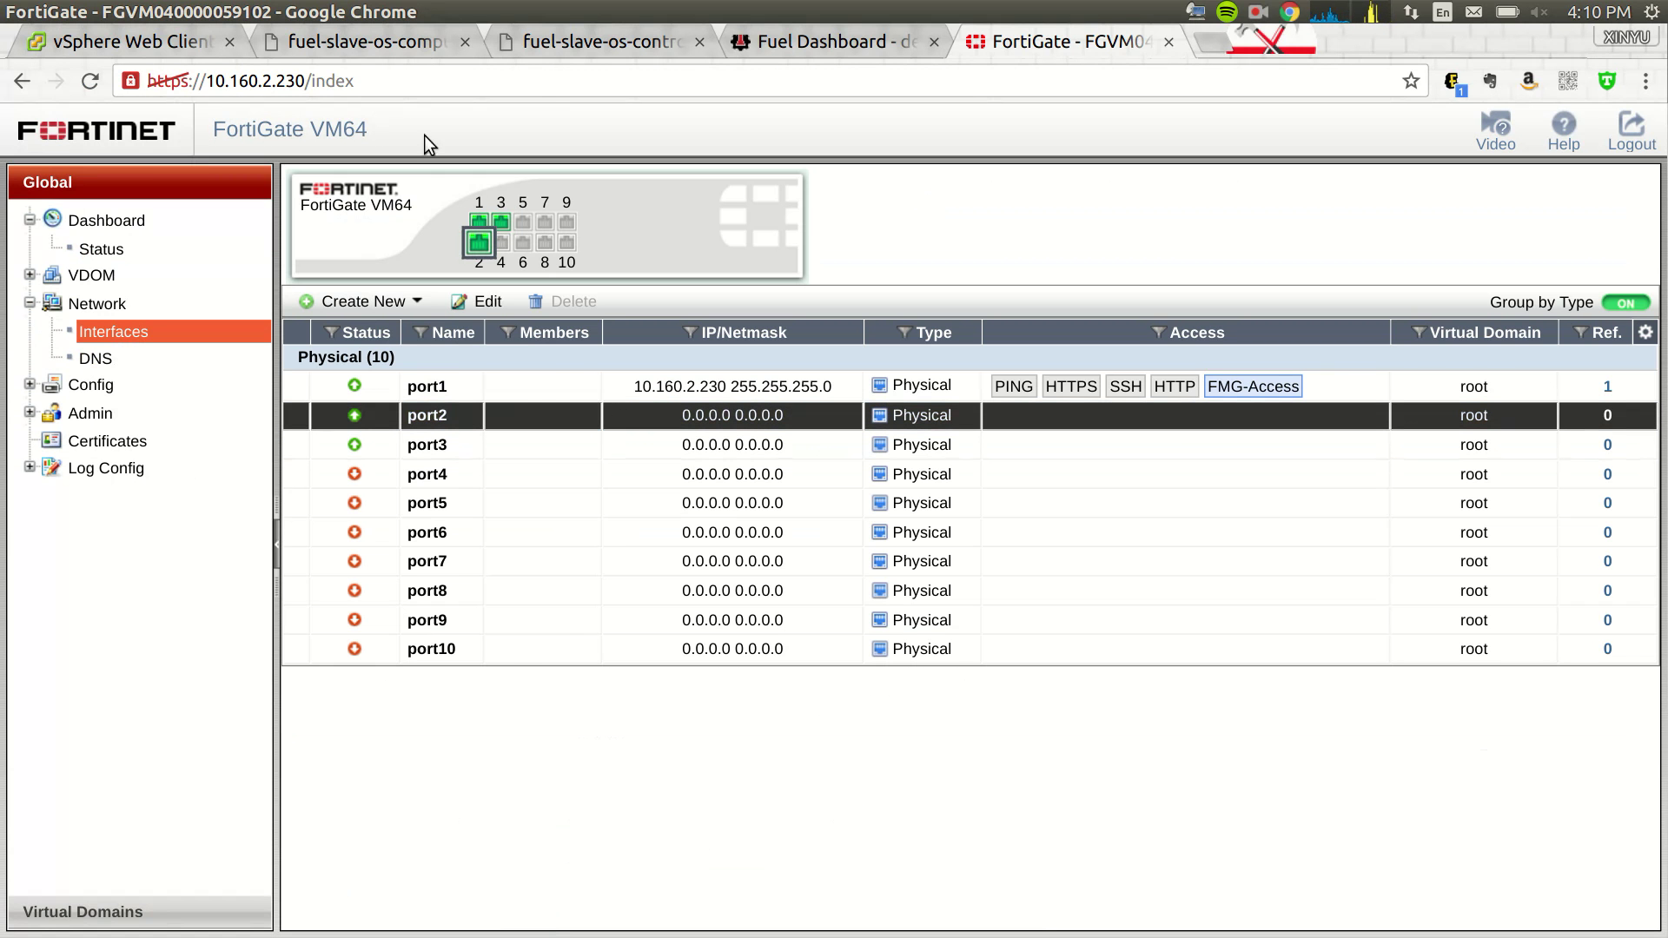
pyautogui.click(743, 44)
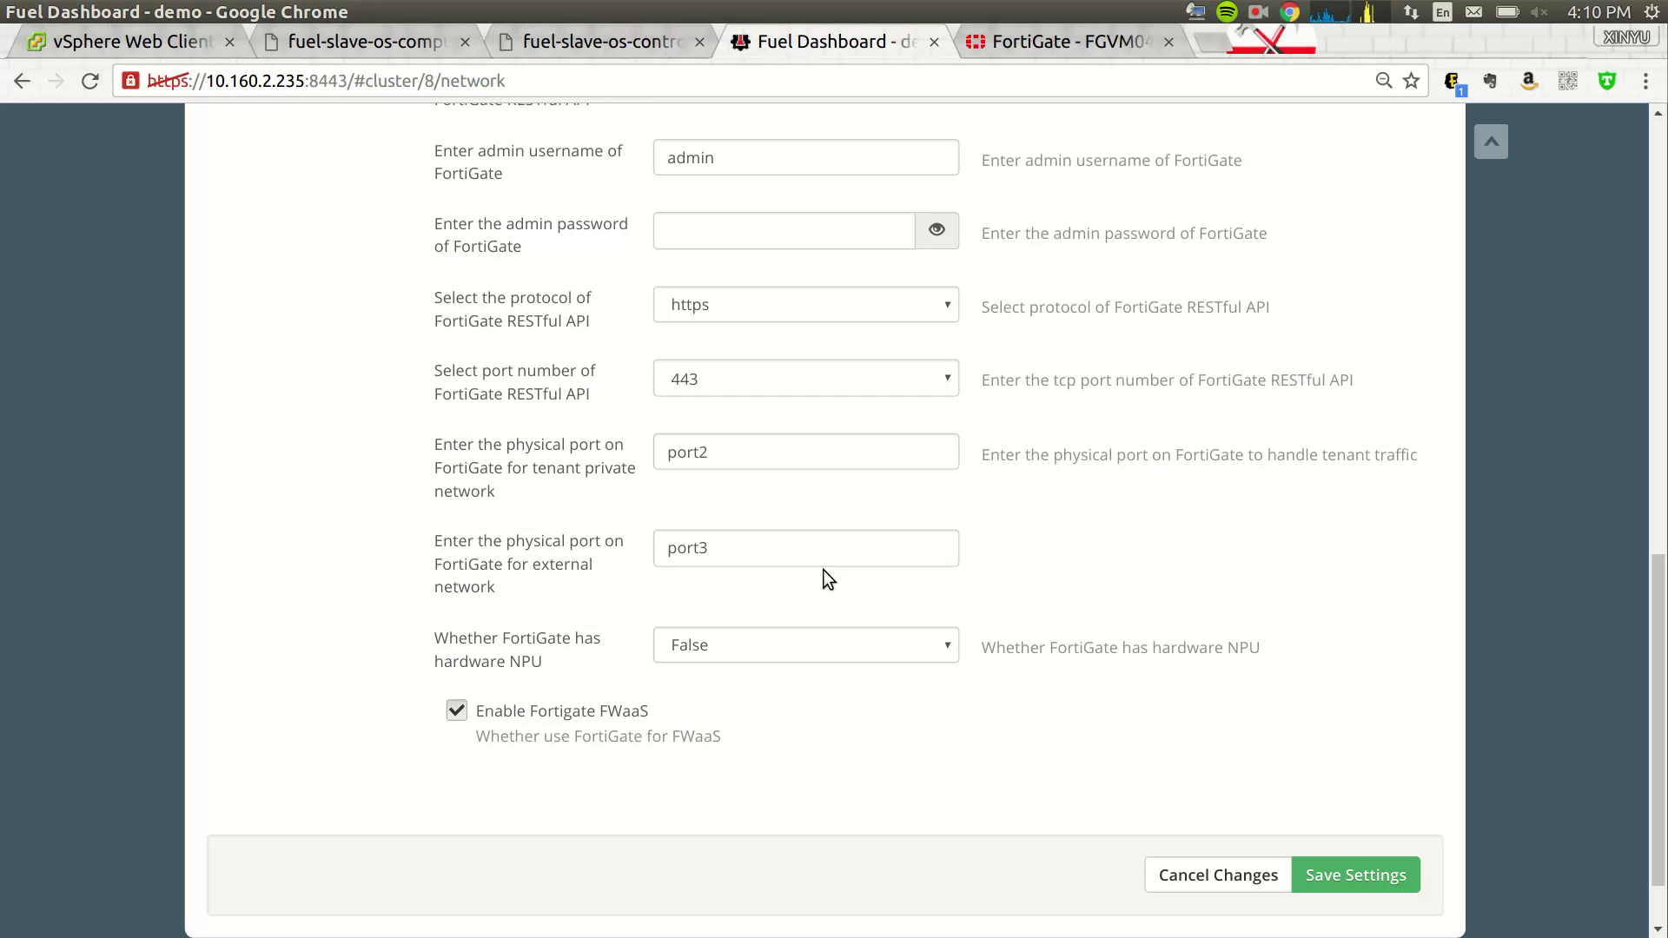
pyautogui.click(1029, 53)
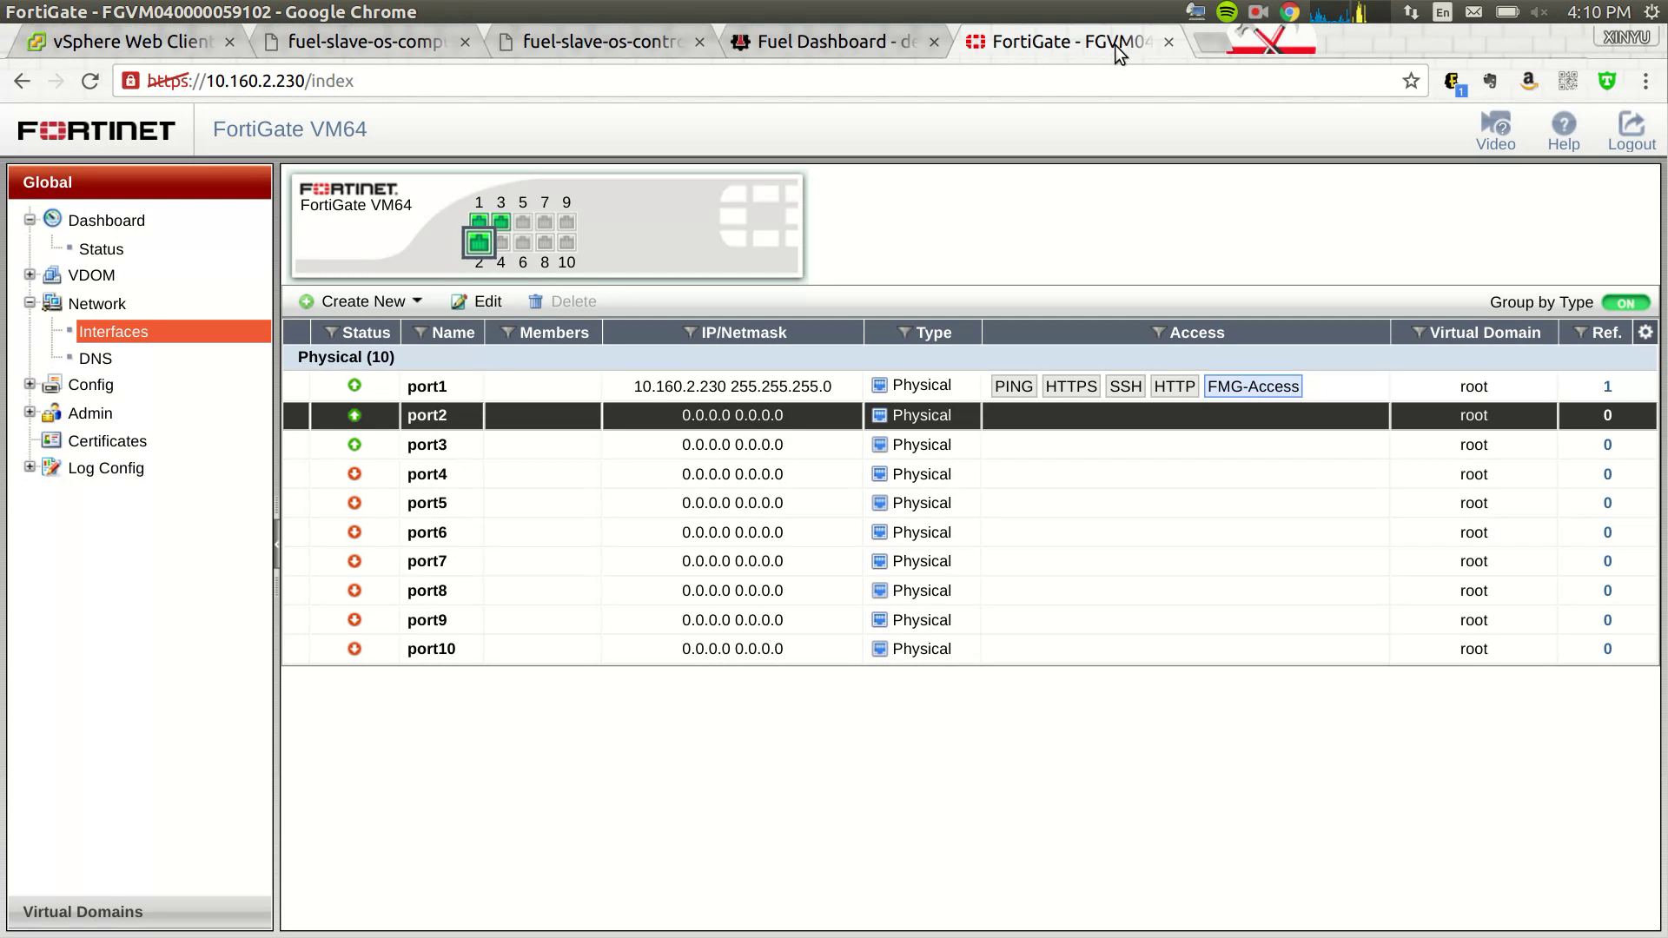
pyautogui.click(806, 49)
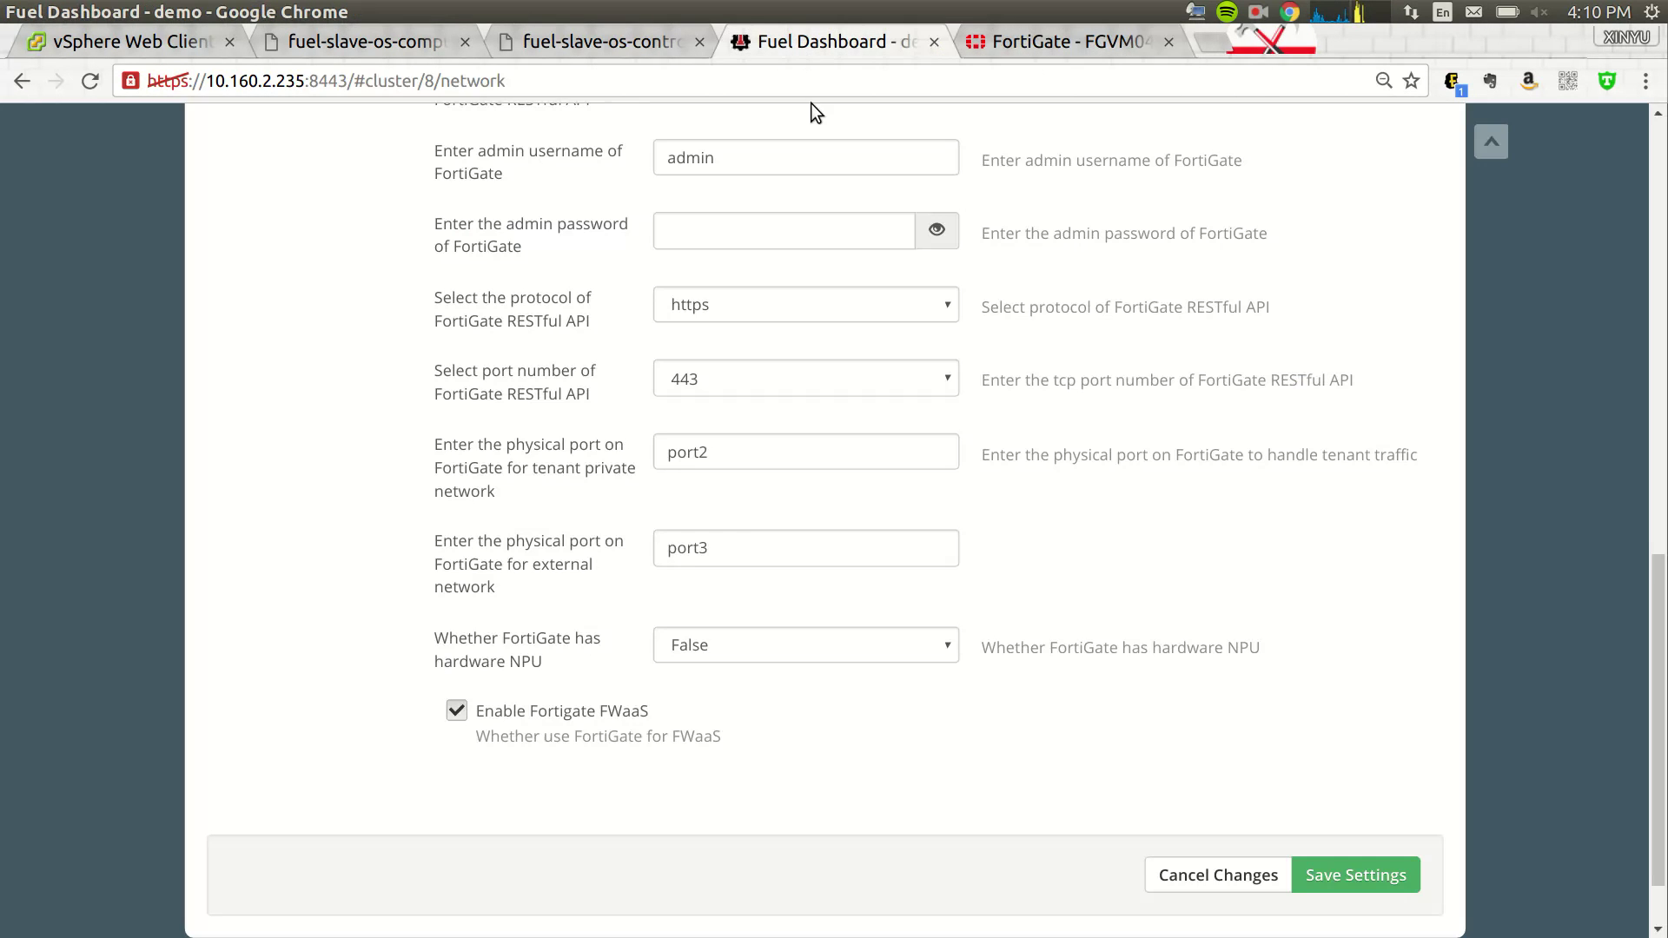
# - Save the demo environment's network and FortiGate plugin settings
pyautogui.click(1321, 876)
pyautogui.scroll(8, 1477, 811)
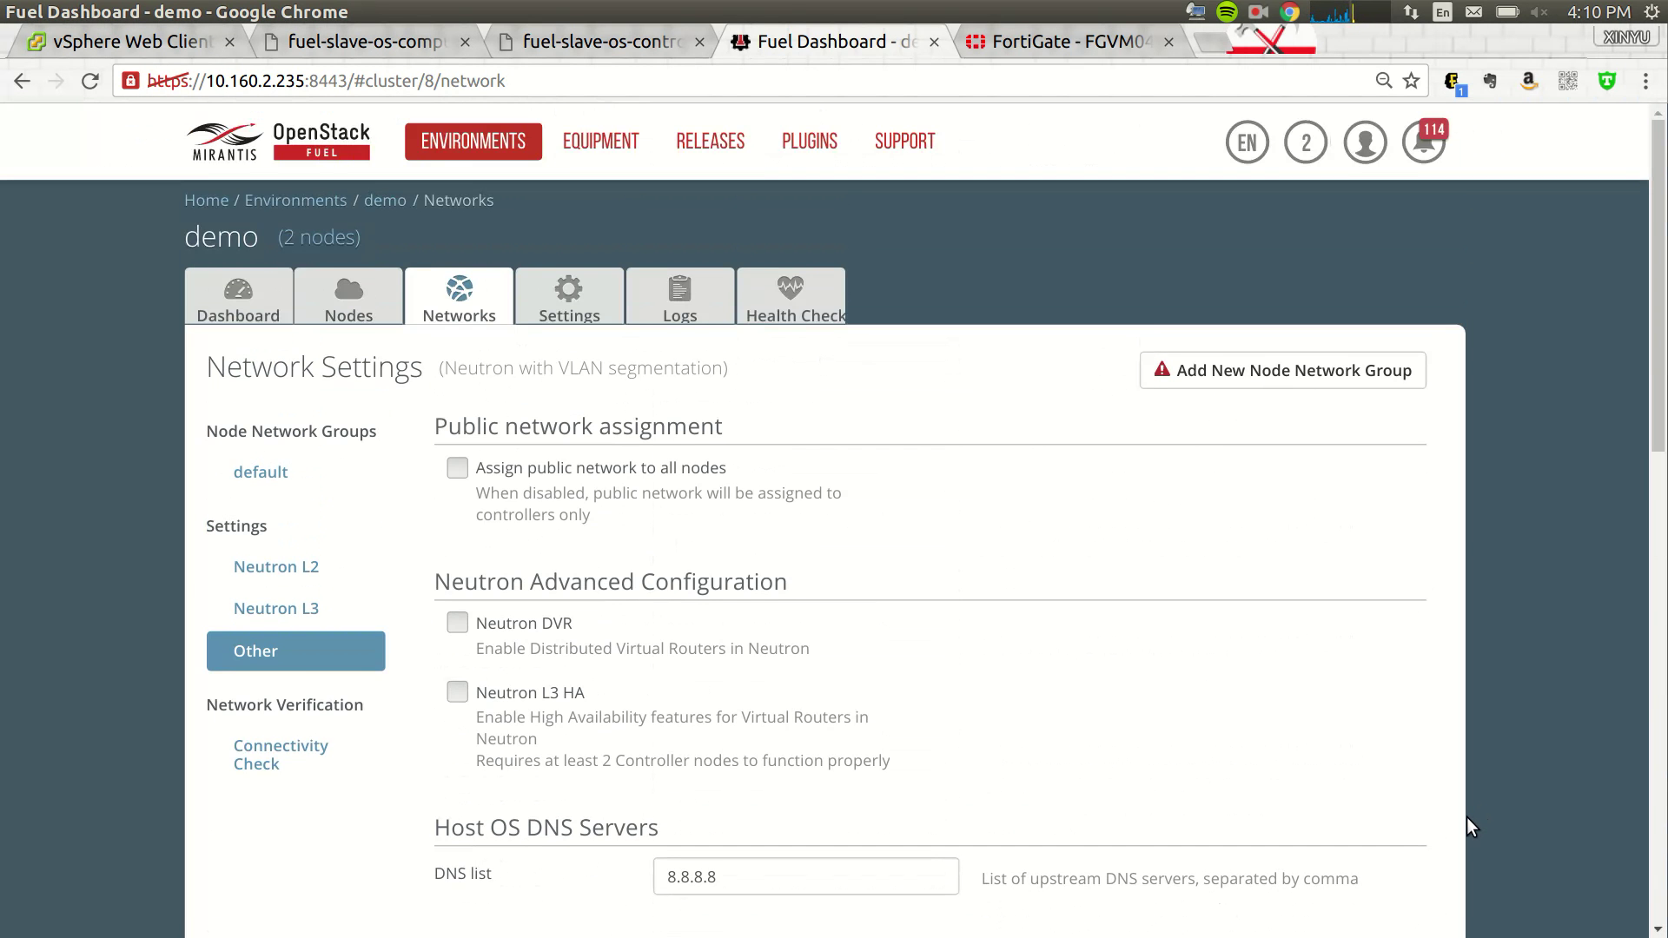
pyautogui.scroll(-15, 1466, 817)
pyautogui.click(1388, 788)
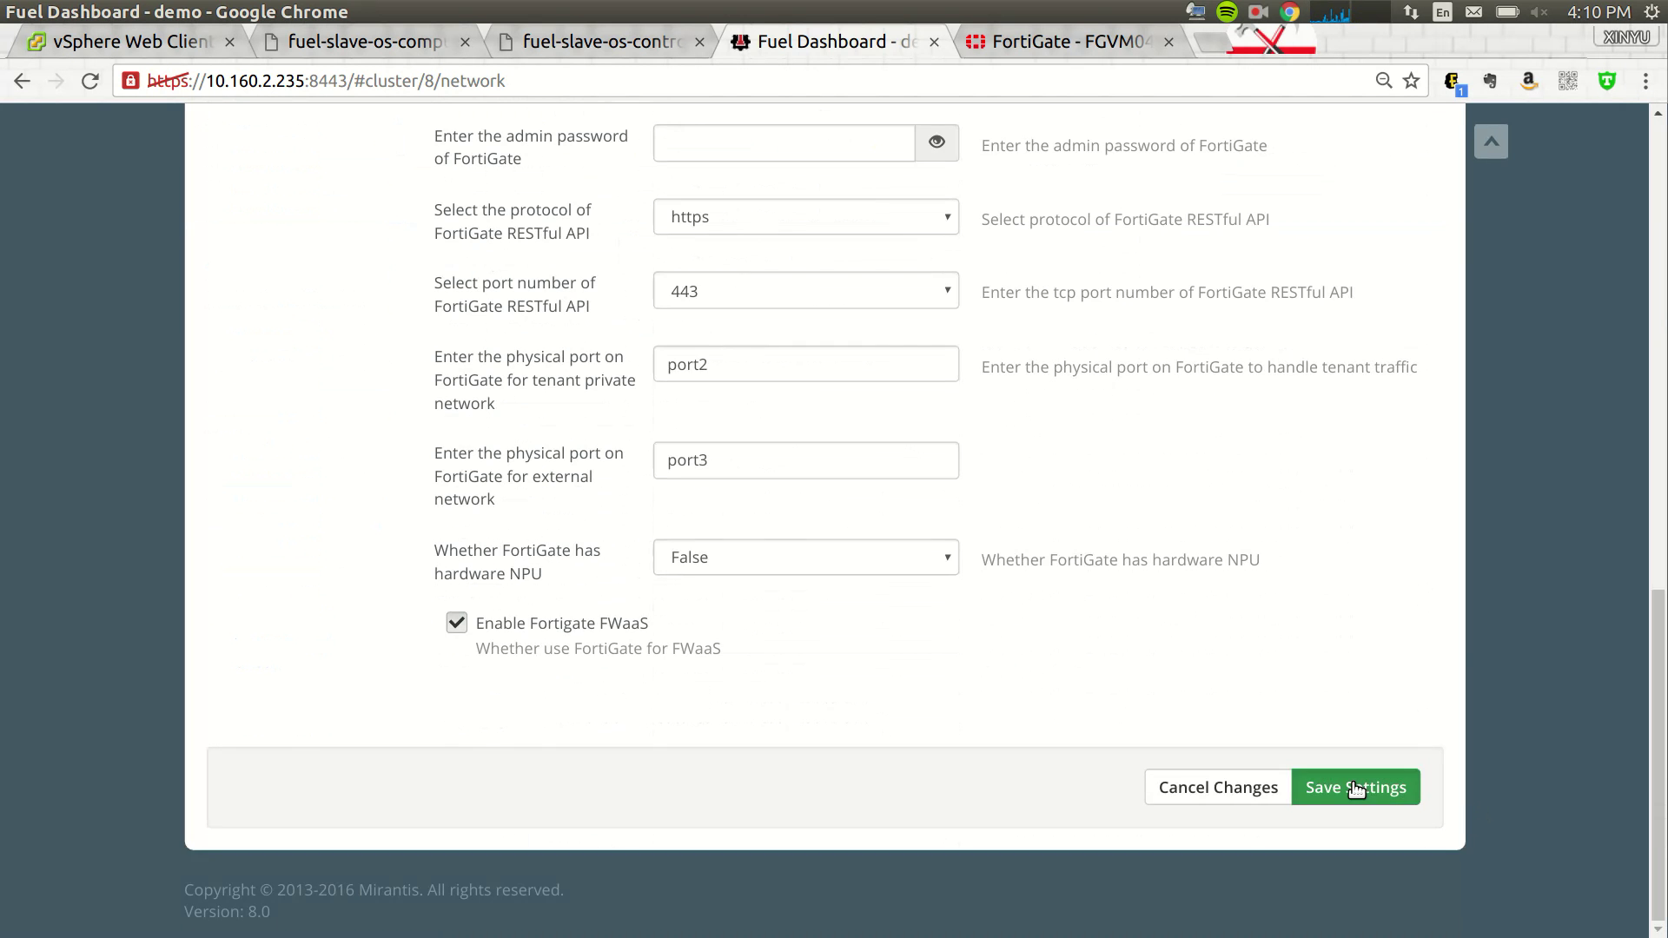
pyautogui.scroll(5, 1331, 586)
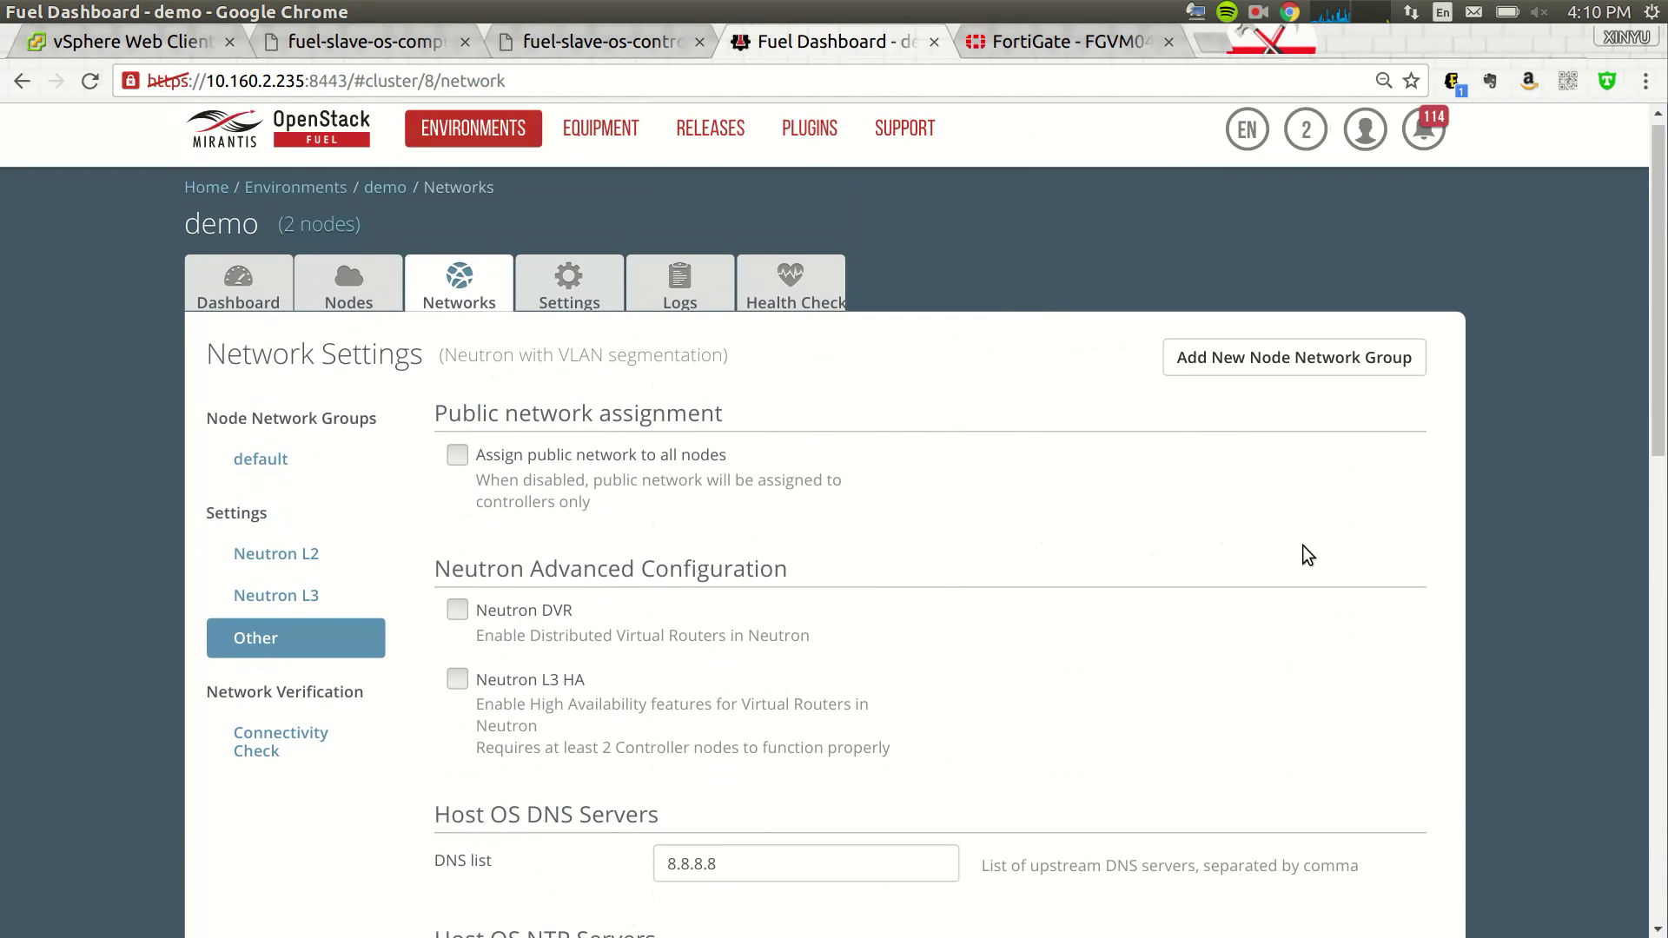
# - Review controller 12:8e's interface mapping, with Public on its second NIC
pyautogui.click(344, 306)
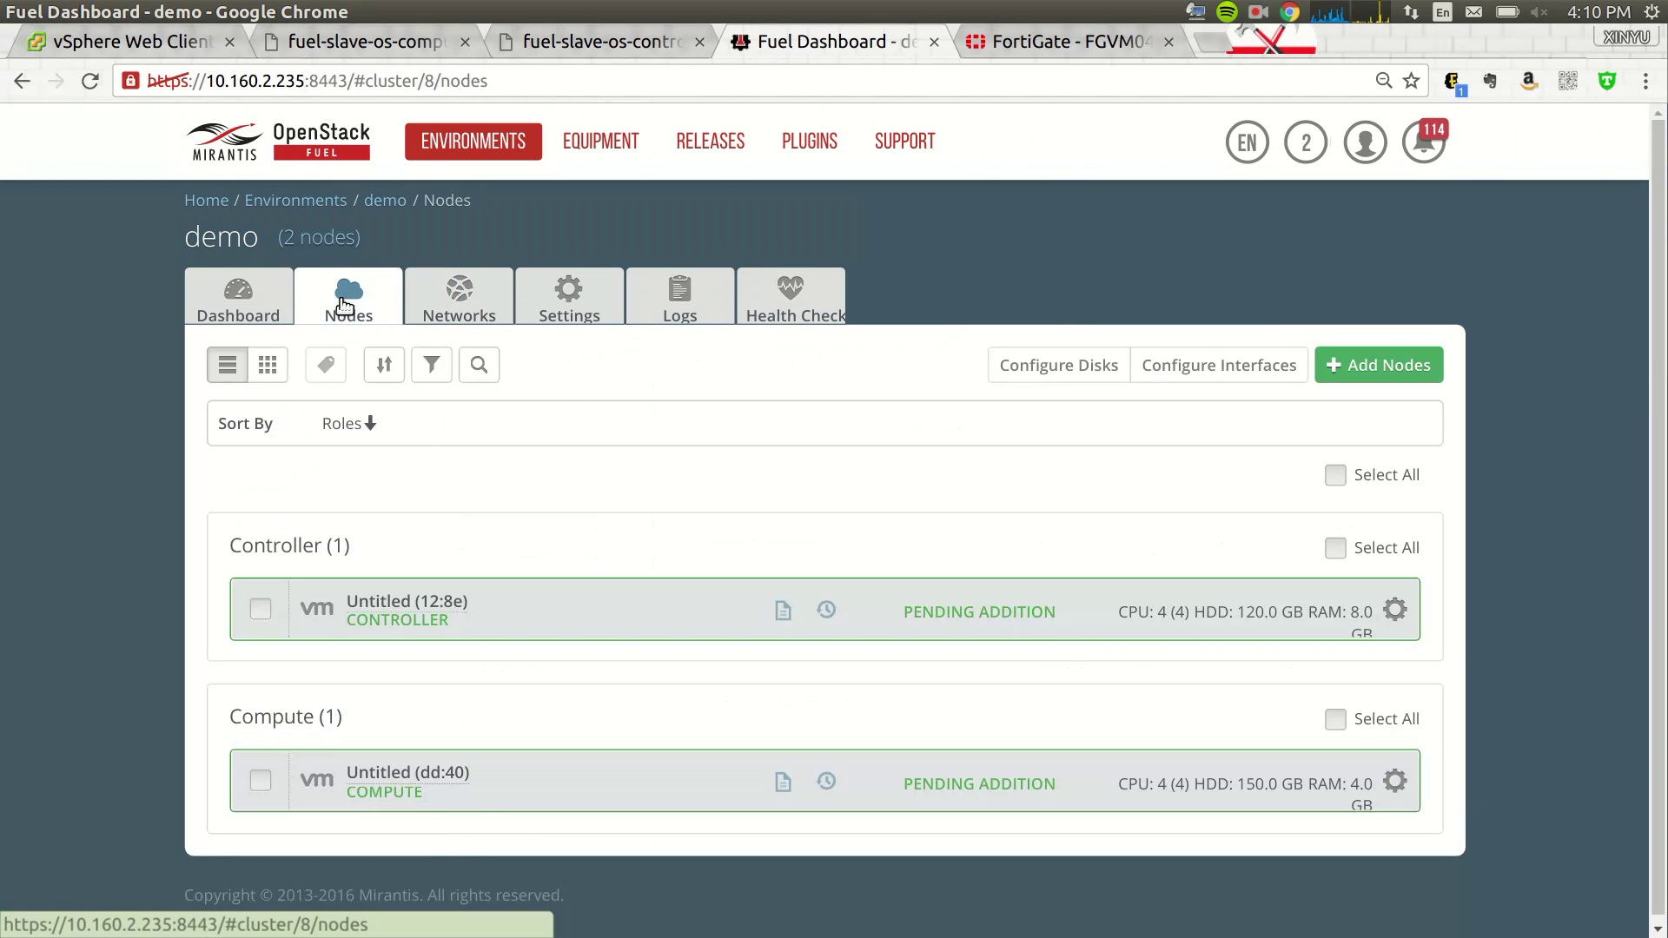
pyautogui.click(1395, 612)
pyautogui.click(1037, 807)
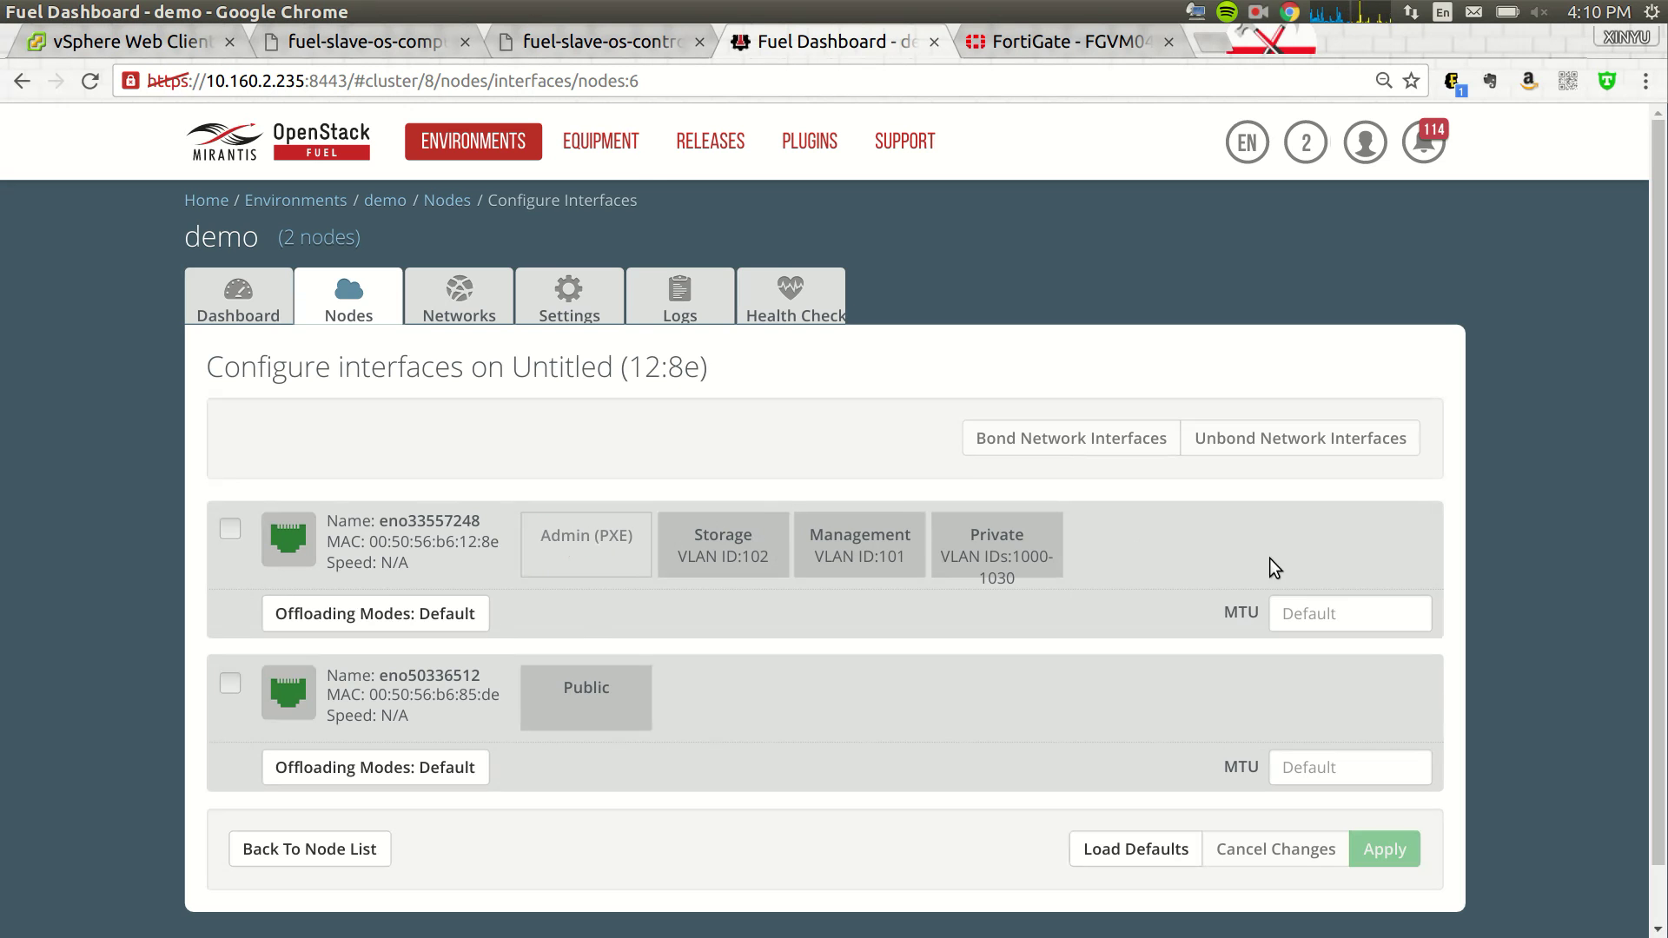
pyautogui.click(348, 311)
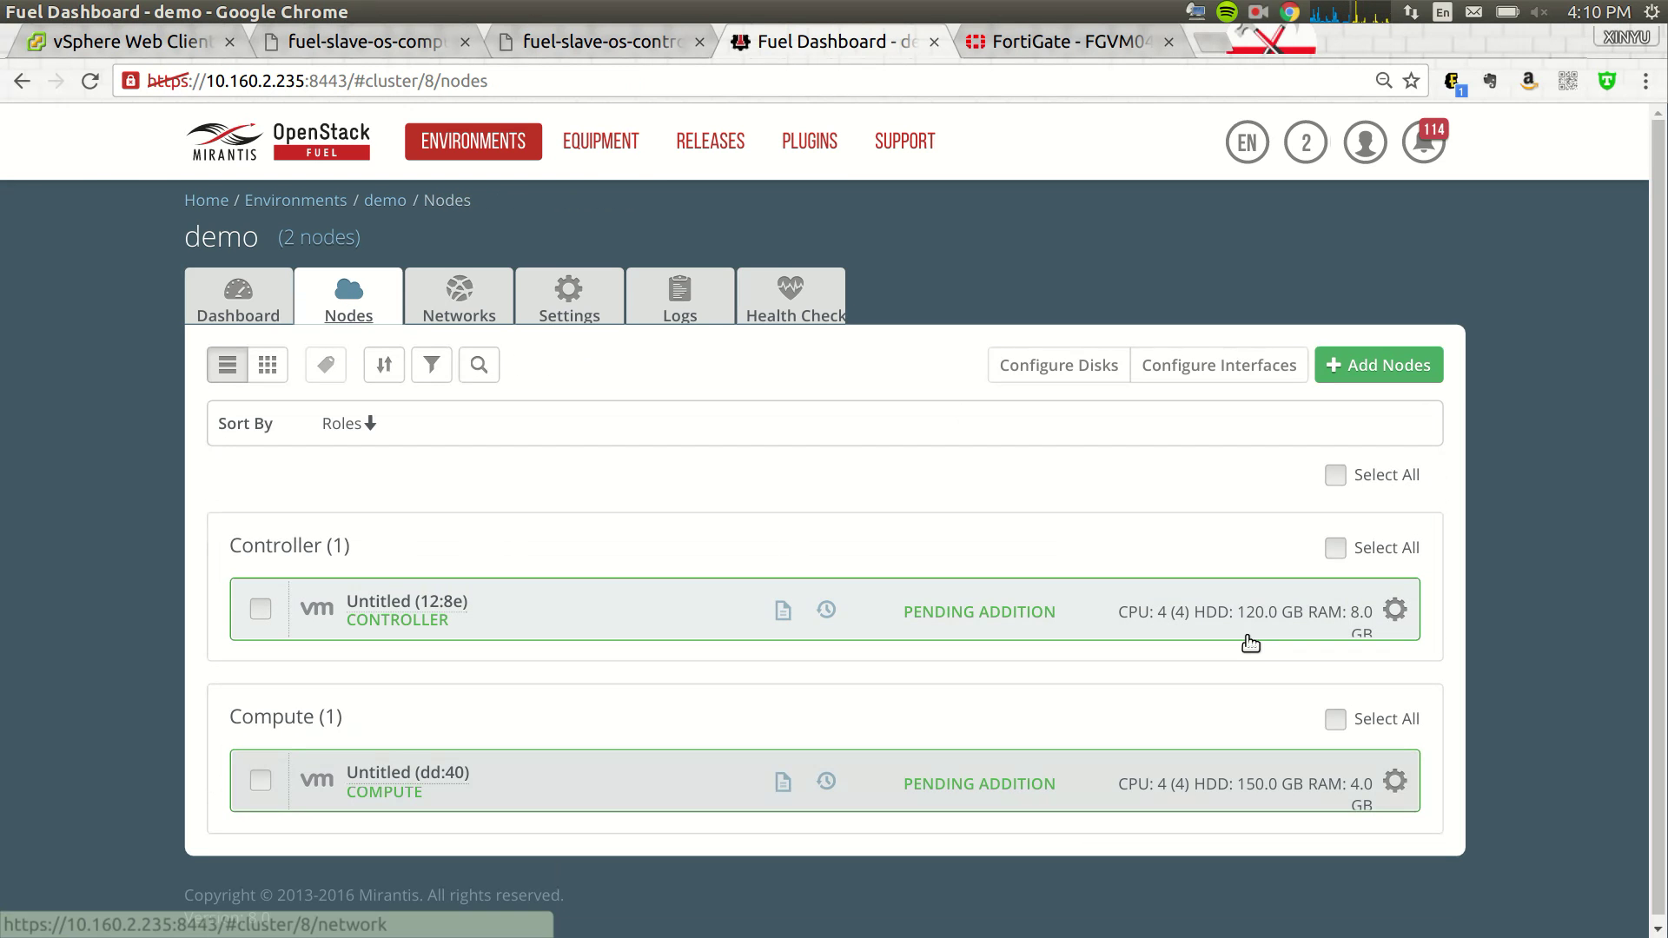
# - Move compute node dd:40's Private, Management and Storage networks onto eno33554952
pyautogui.click(1395, 780)
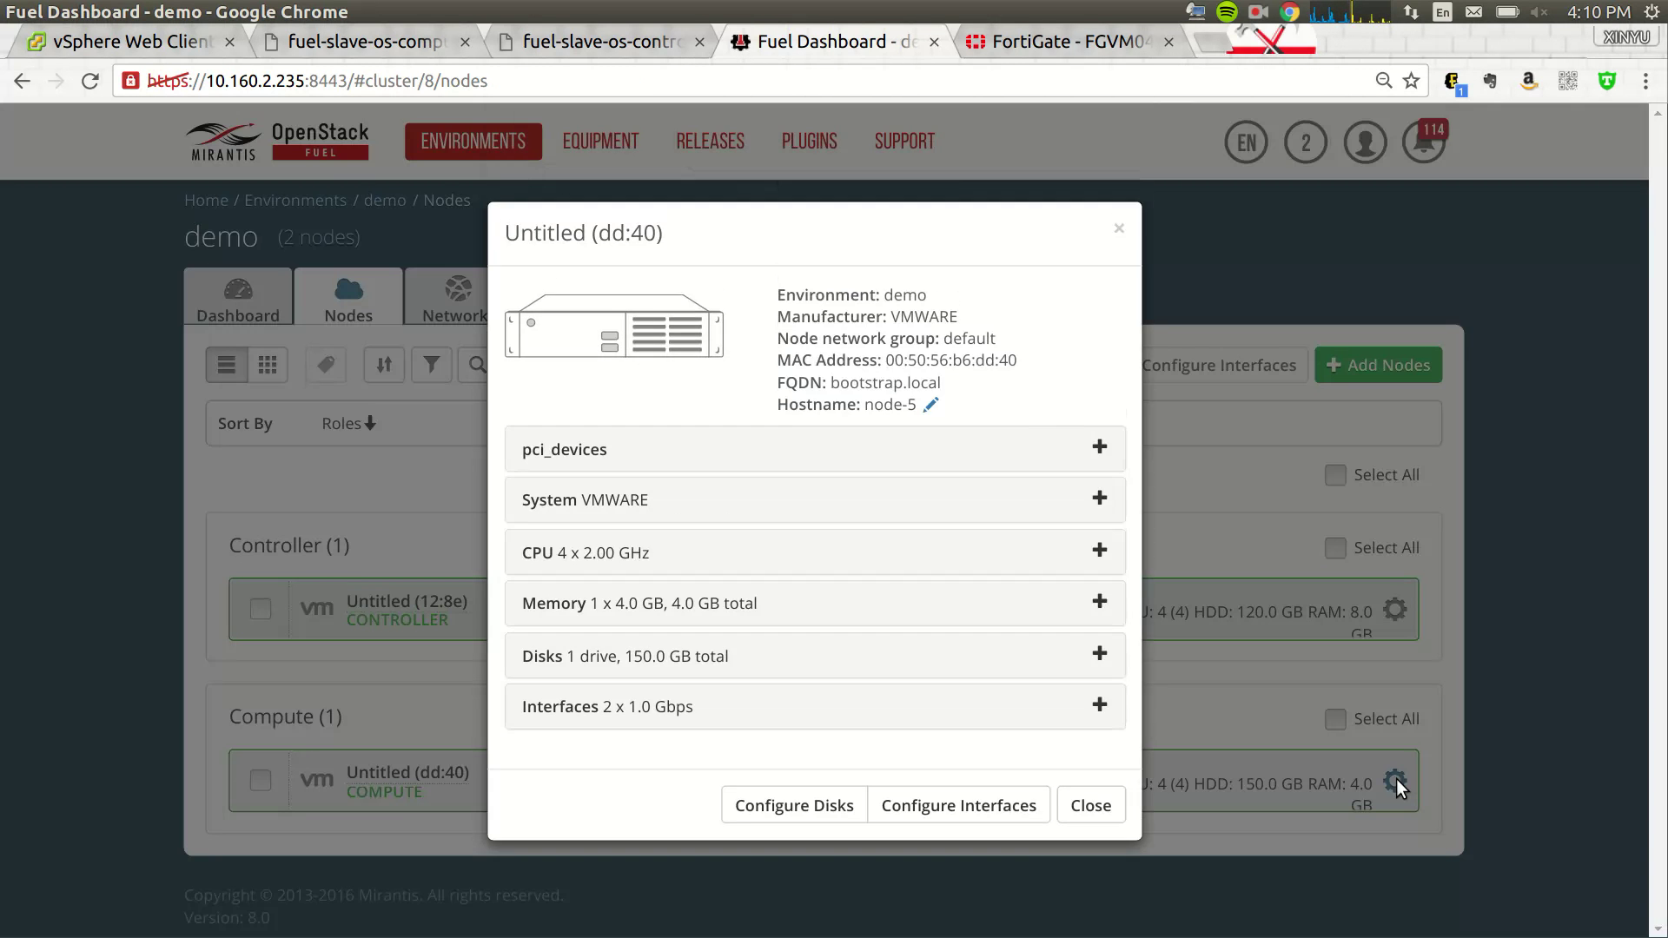
pyautogui.click(963, 812)
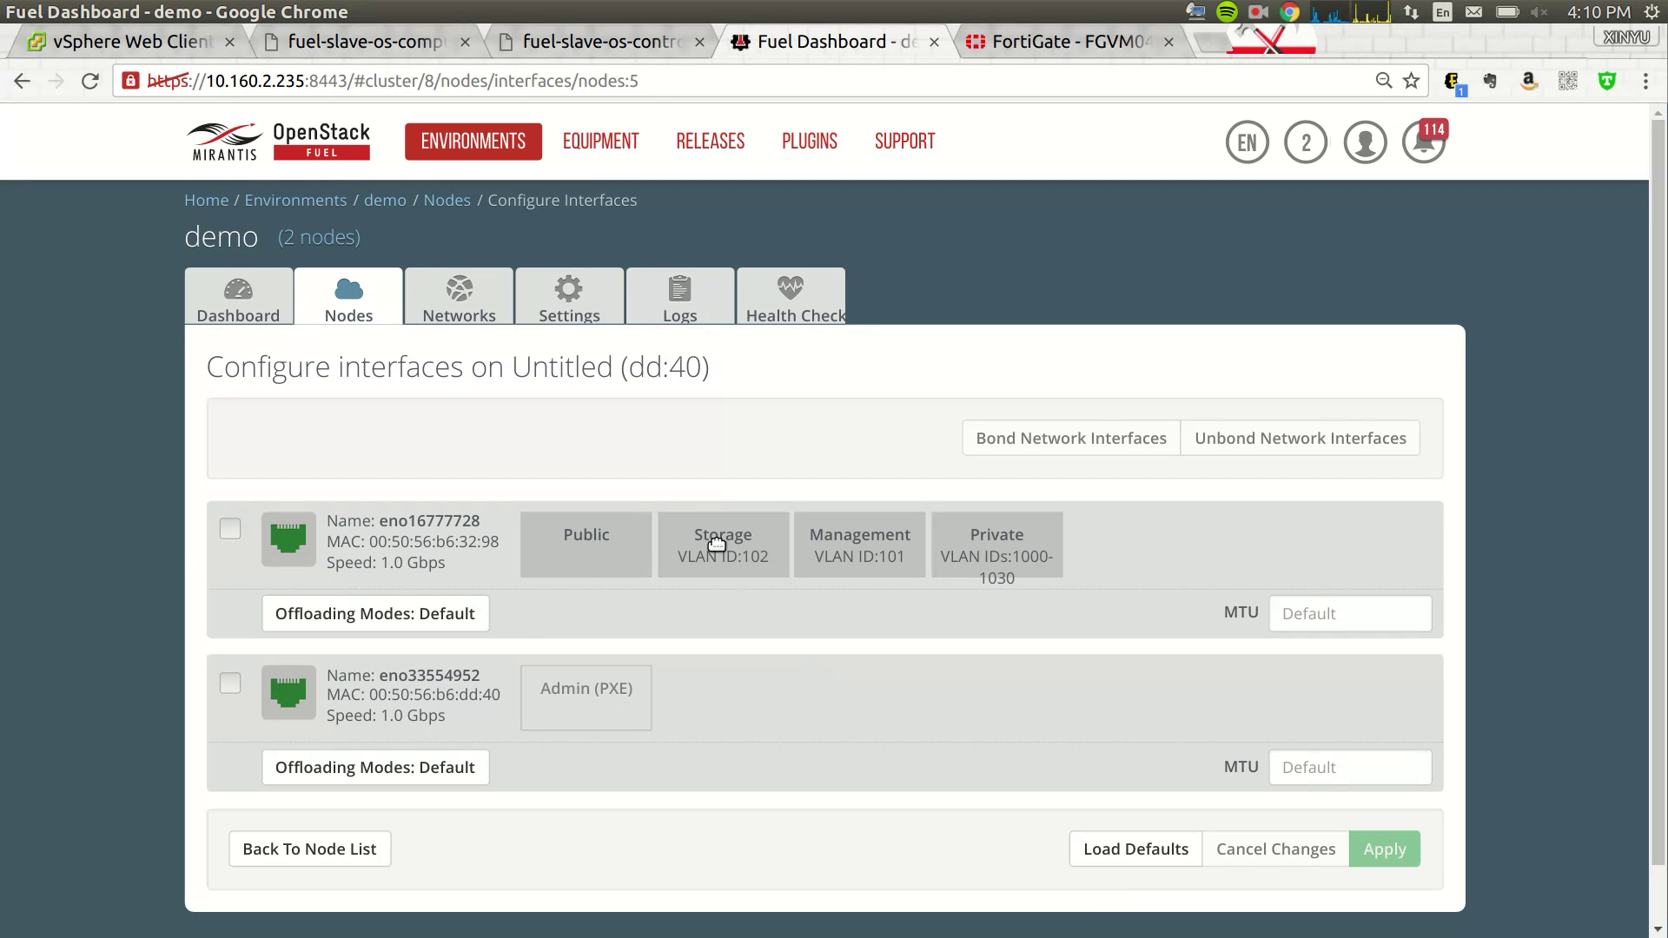
pyautogui.moveTo(717, 548); pyautogui.dragTo(695, 578)
pyautogui.moveTo(577, 547); pyautogui.dragTo(598, 600)
pyautogui.moveTo(992, 535); pyautogui.dragTo(898, 711)
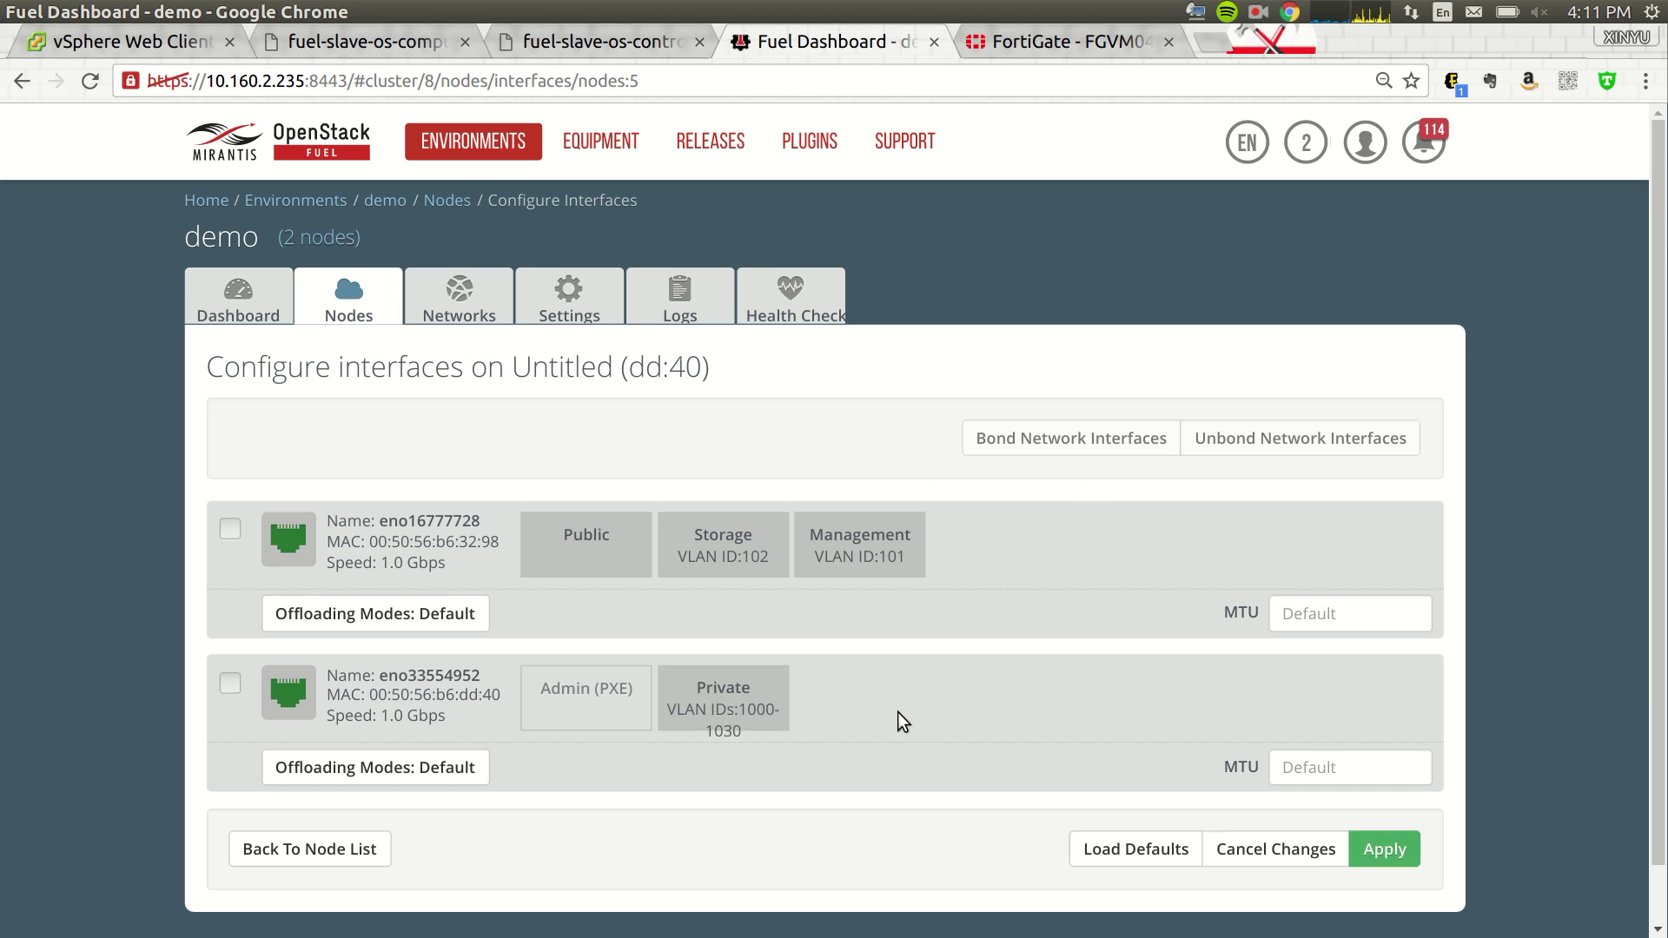
pyautogui.moveTo(868, 539); pyautogui.dragTo(912, 715)
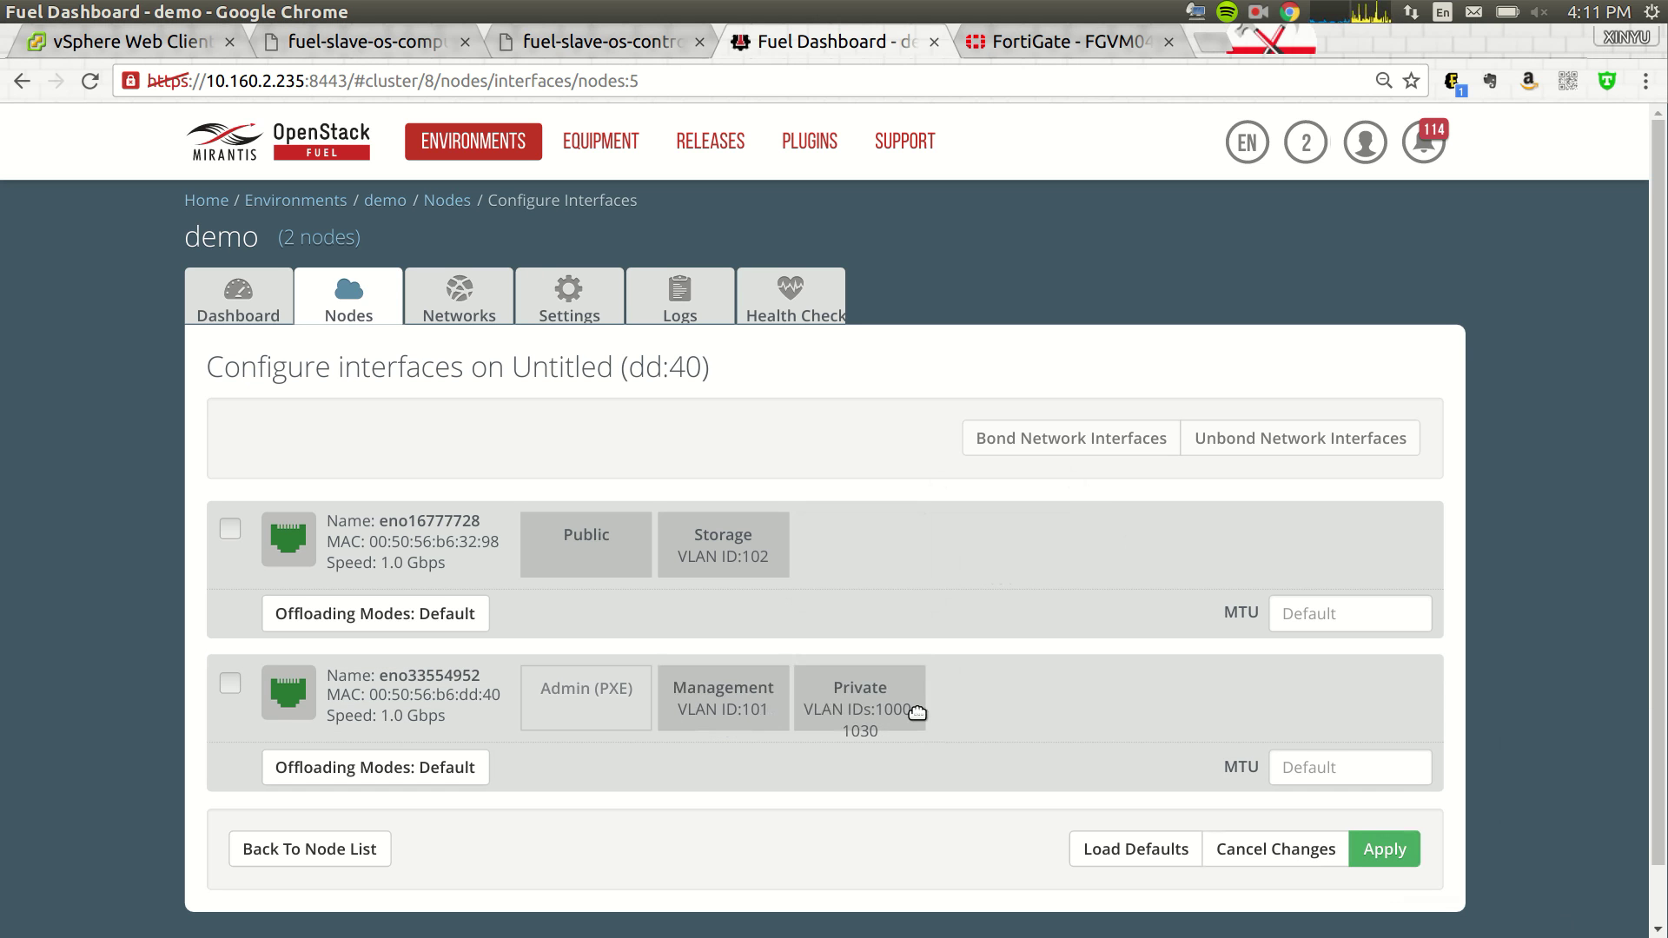
pyautogui.moveTo(706, 543); pyautogui.dragTo(723, 695)
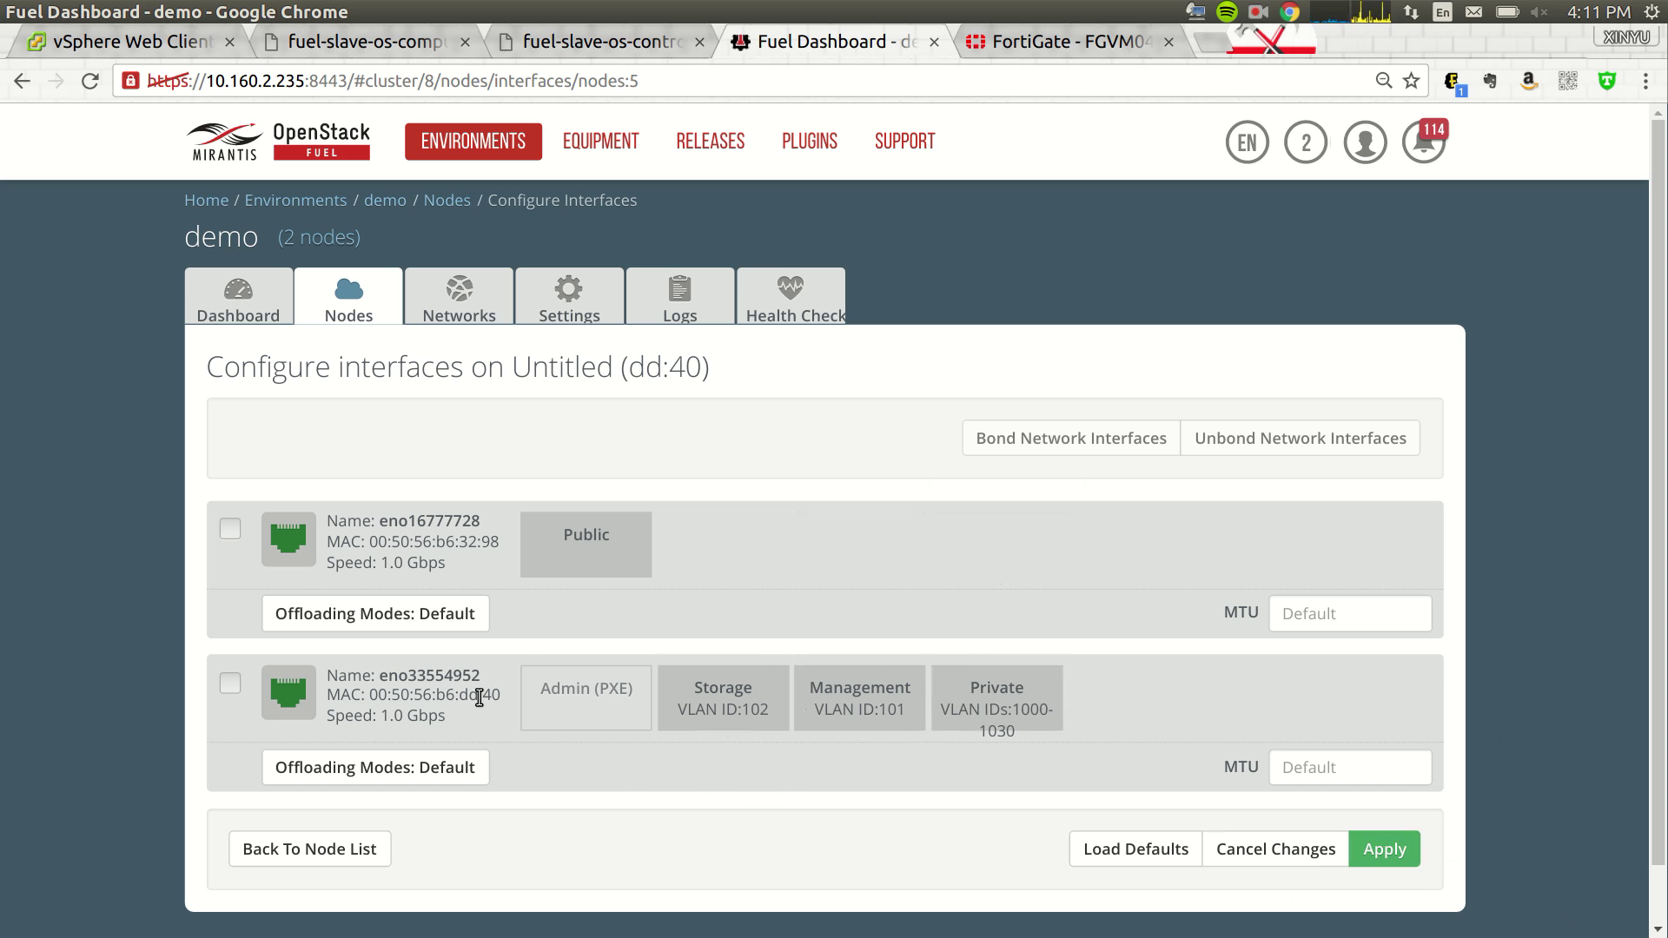
pyautogui.click(184, 43)
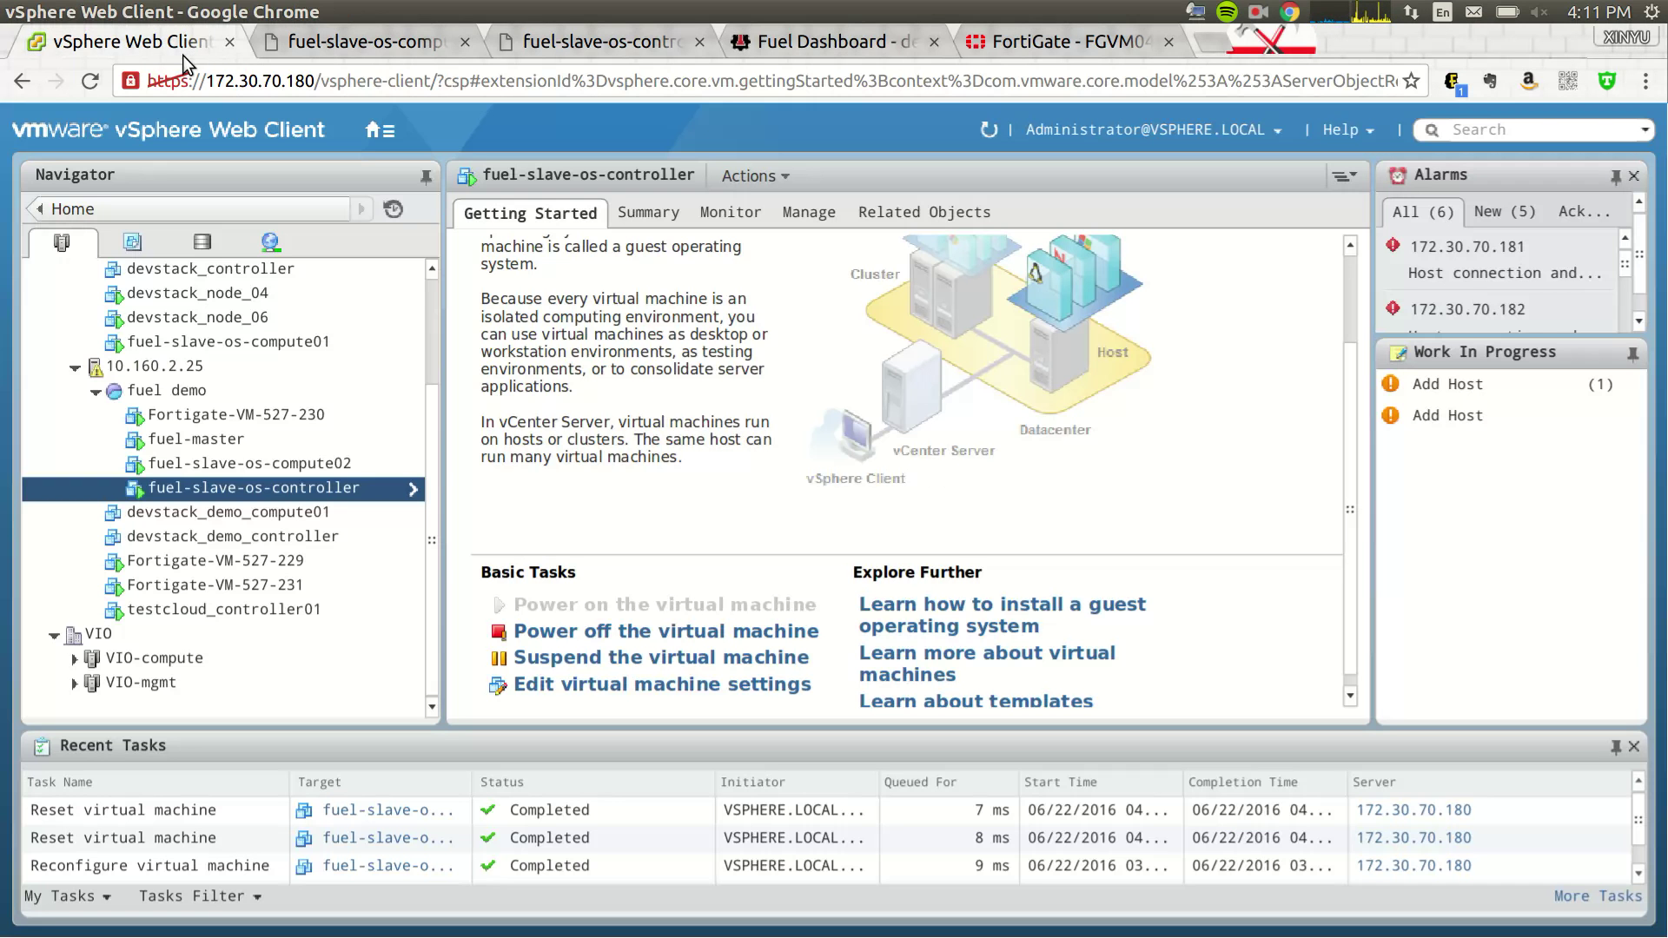
pyautogui.click(315, 466)
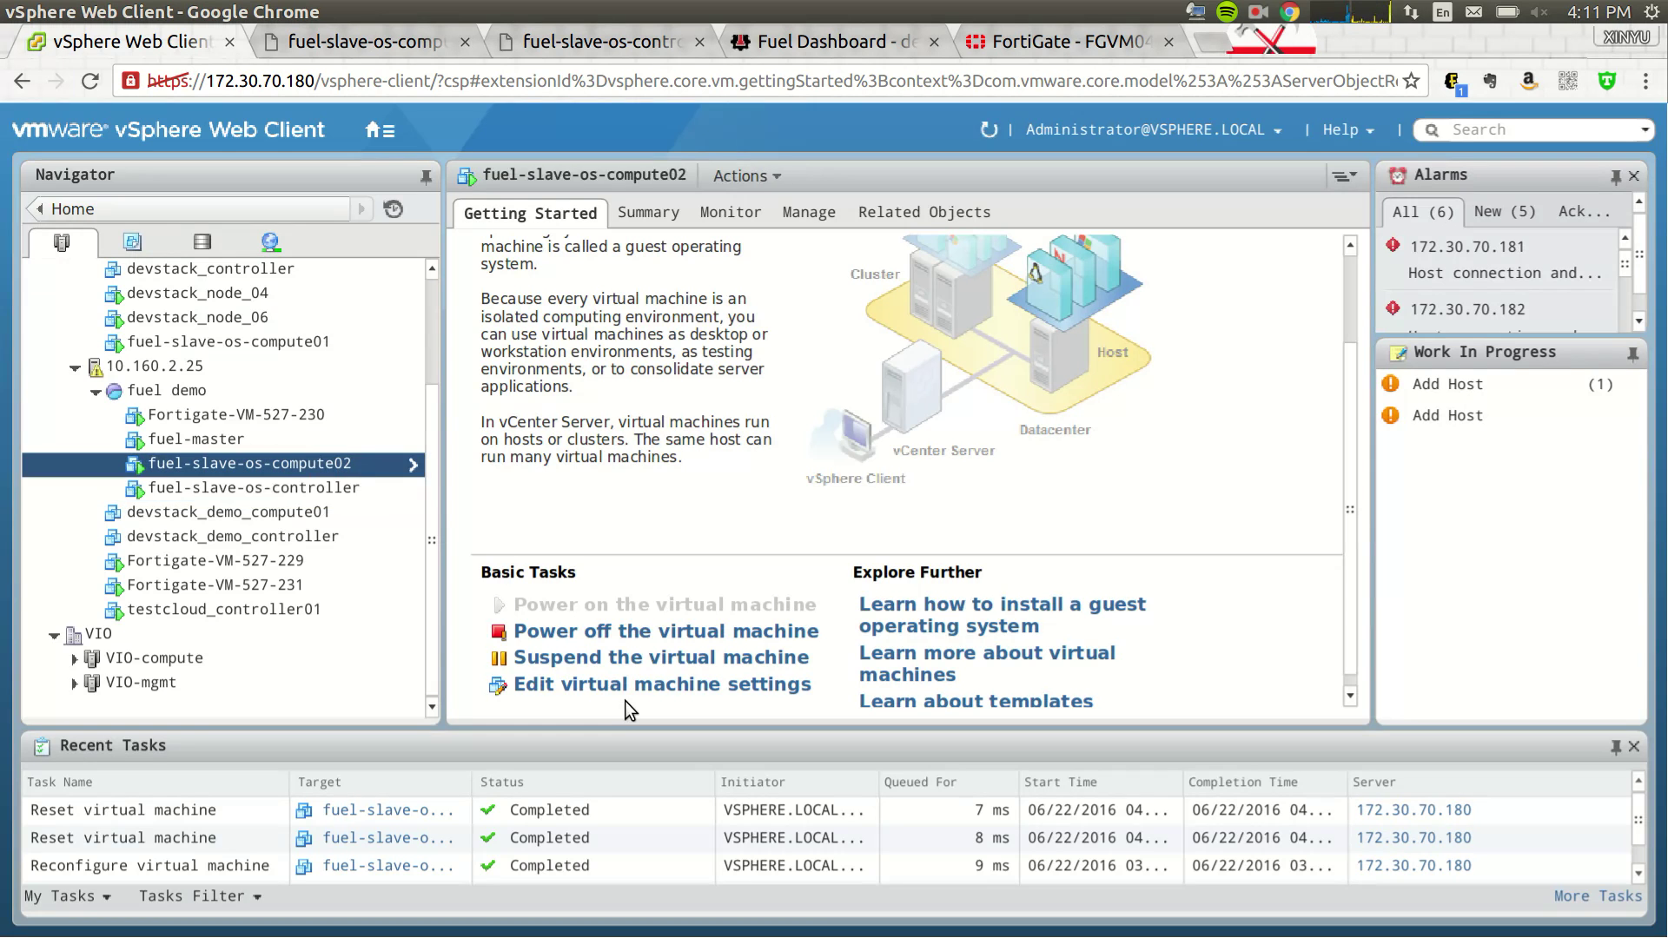
pyautogui.click(623, 690)
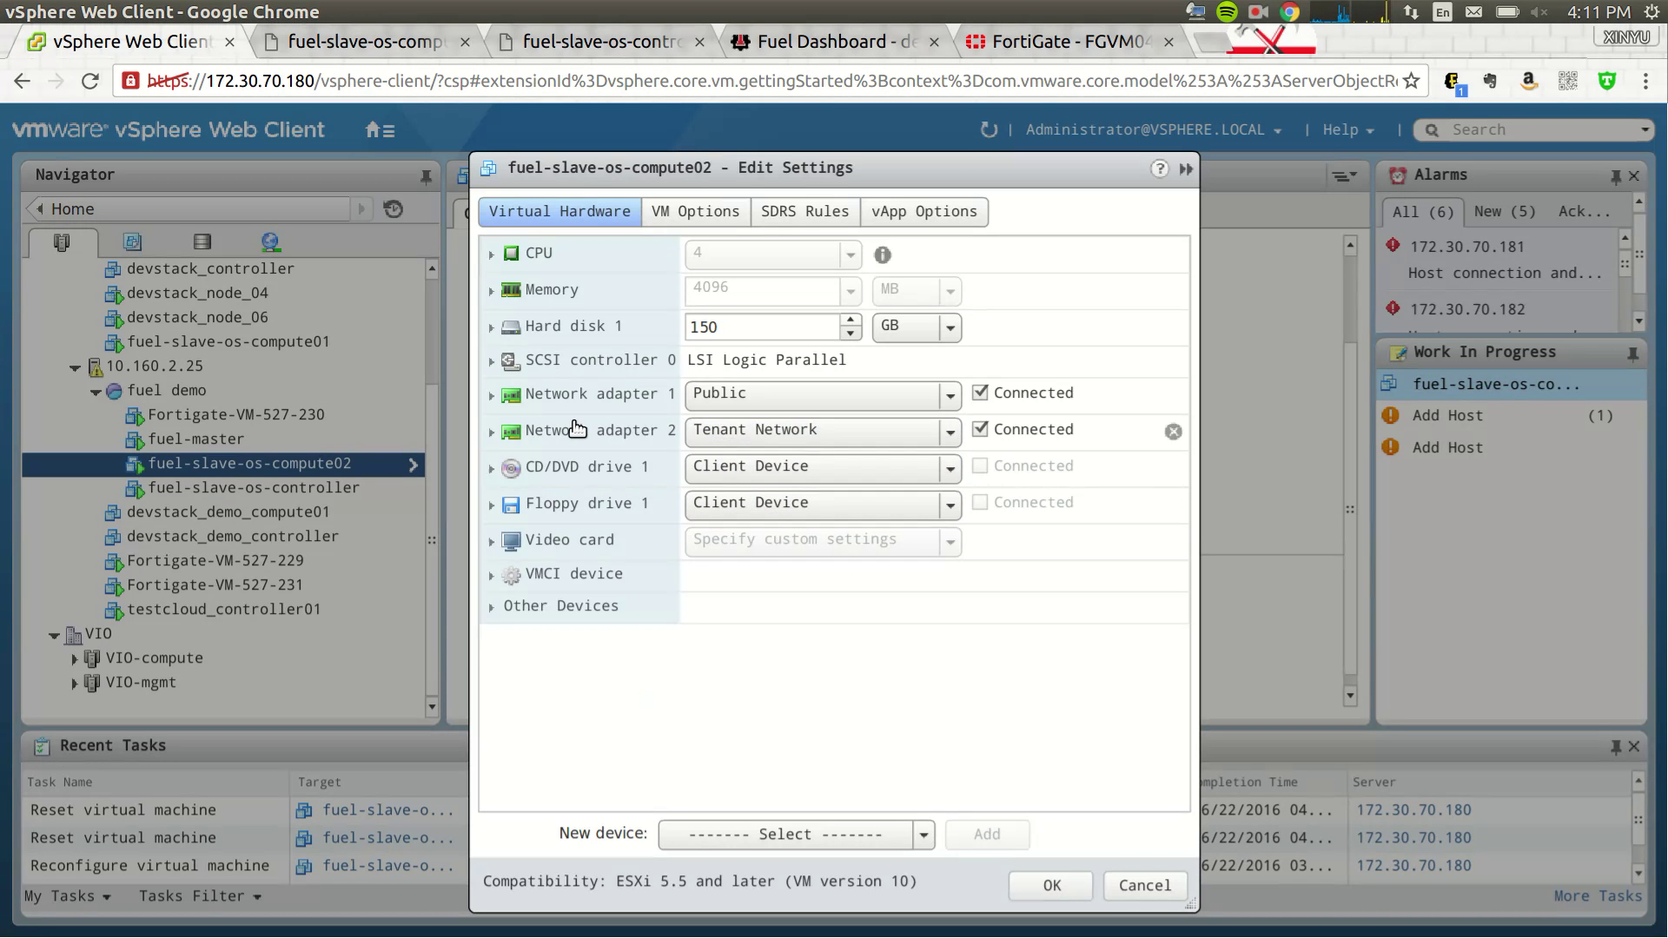
pyautogui.click(492, 432)
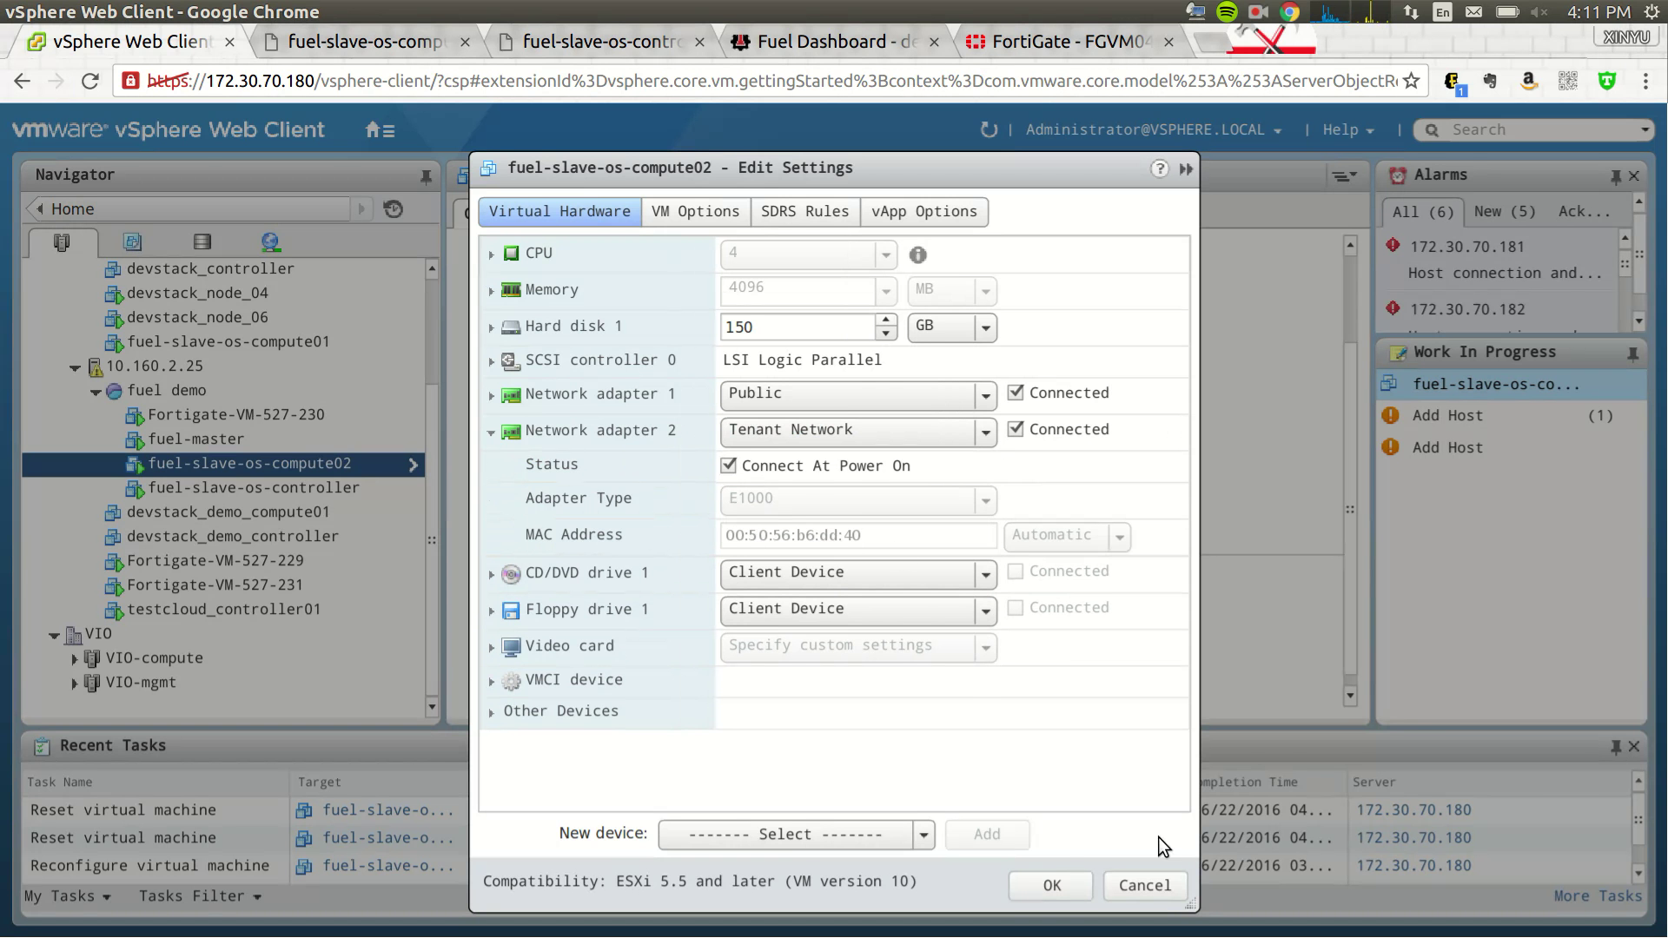
pyautogui.click(1144, 886)
# - Apply compute node dd:40's new interface layout and view the demo Dashboard with two pending nodes
pyautogui.click(839, 41)
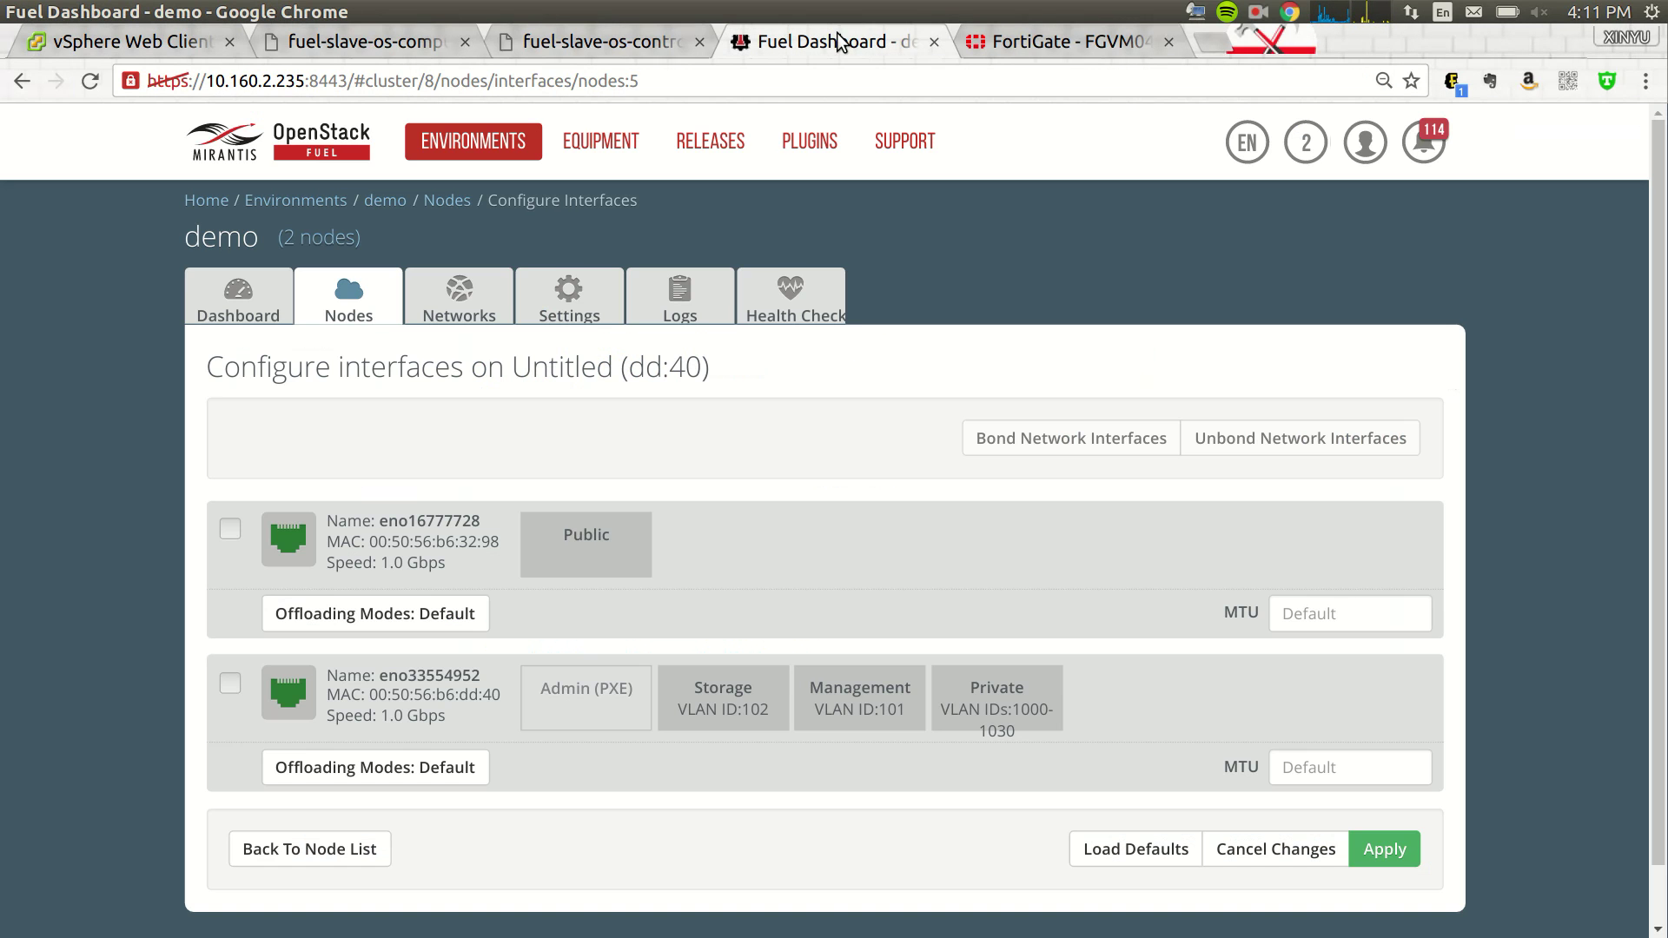
pyautogui.click(1385, 849)
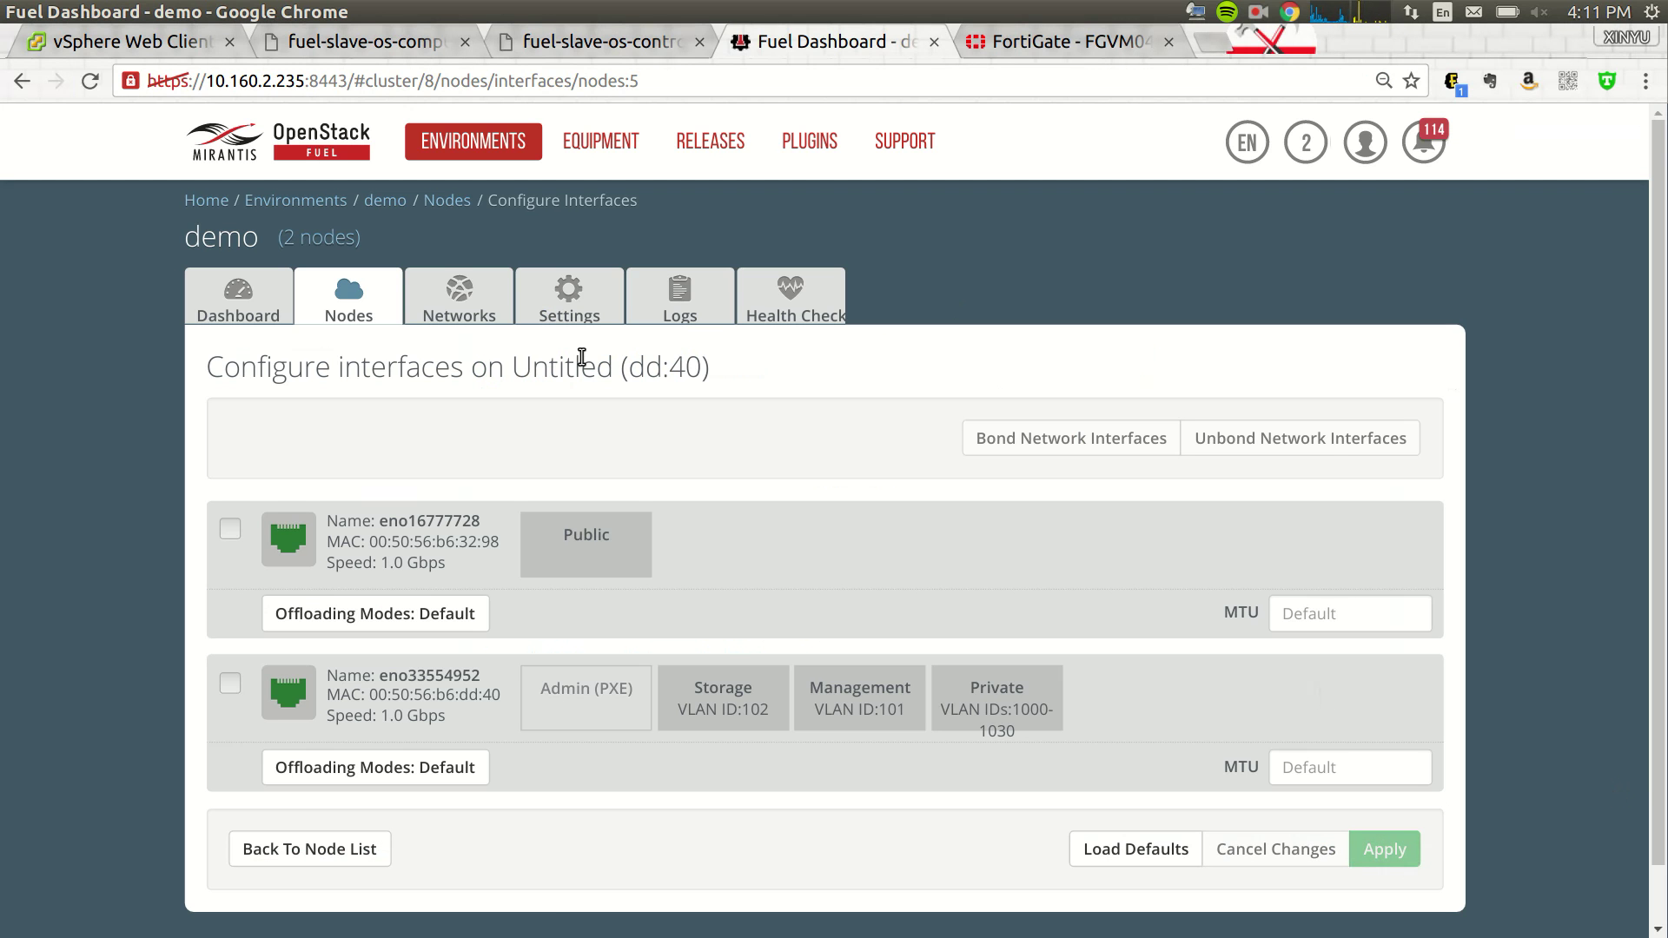
pyautogui.click(241, 299)
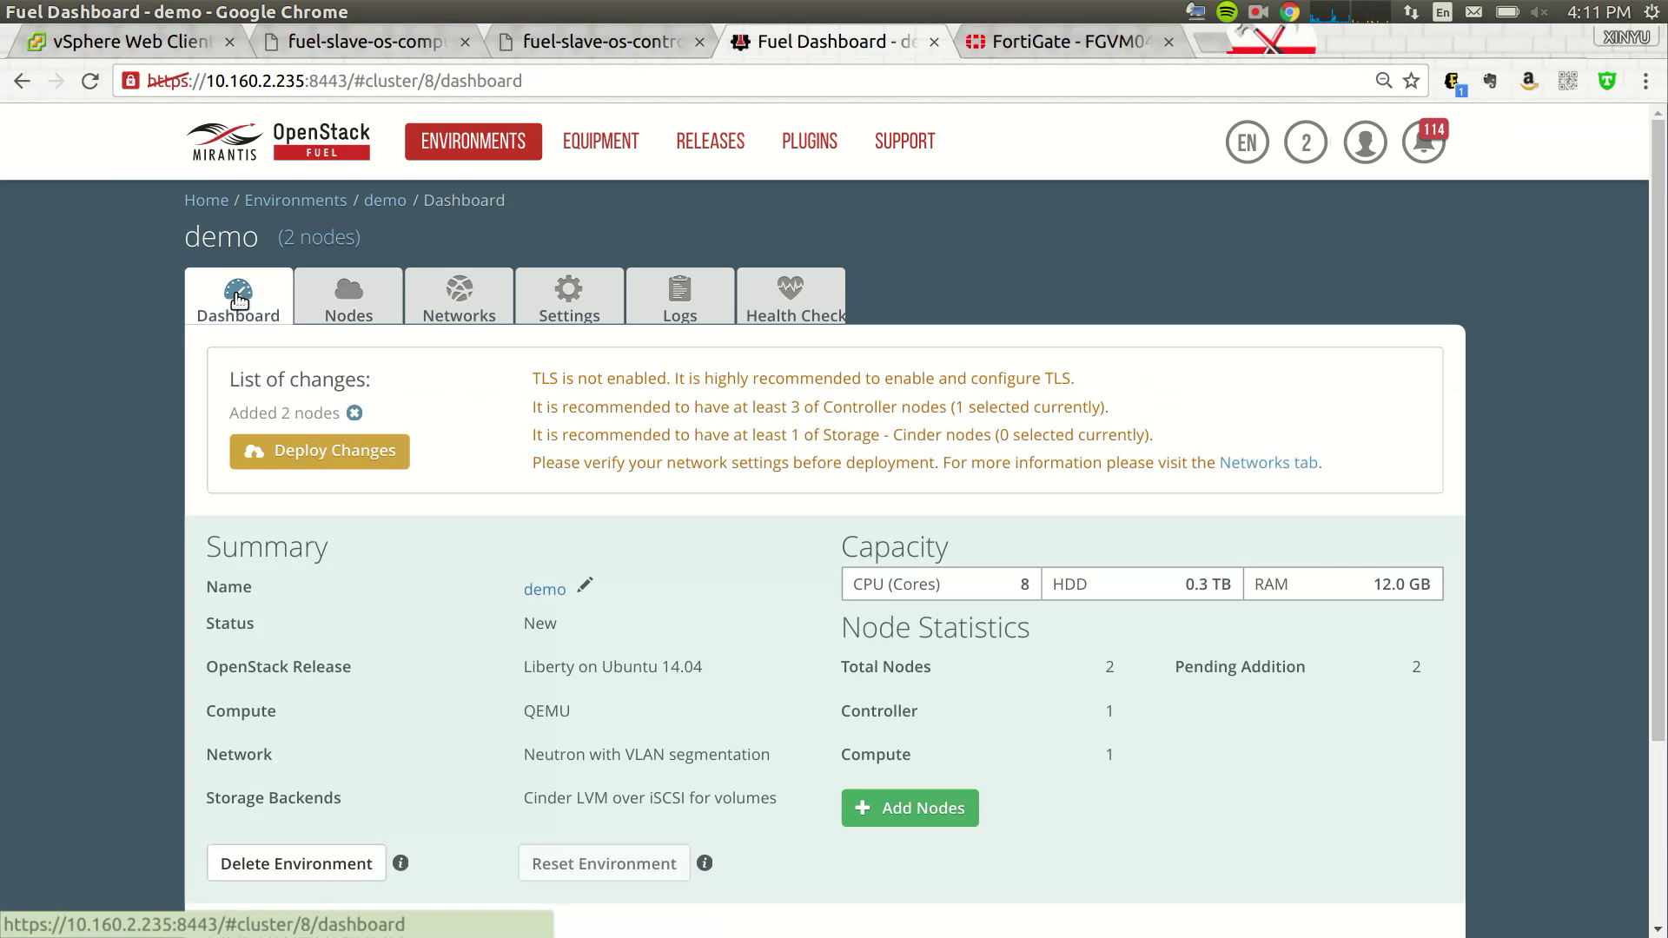
pyautogui.scroll(-3, 782, 502)
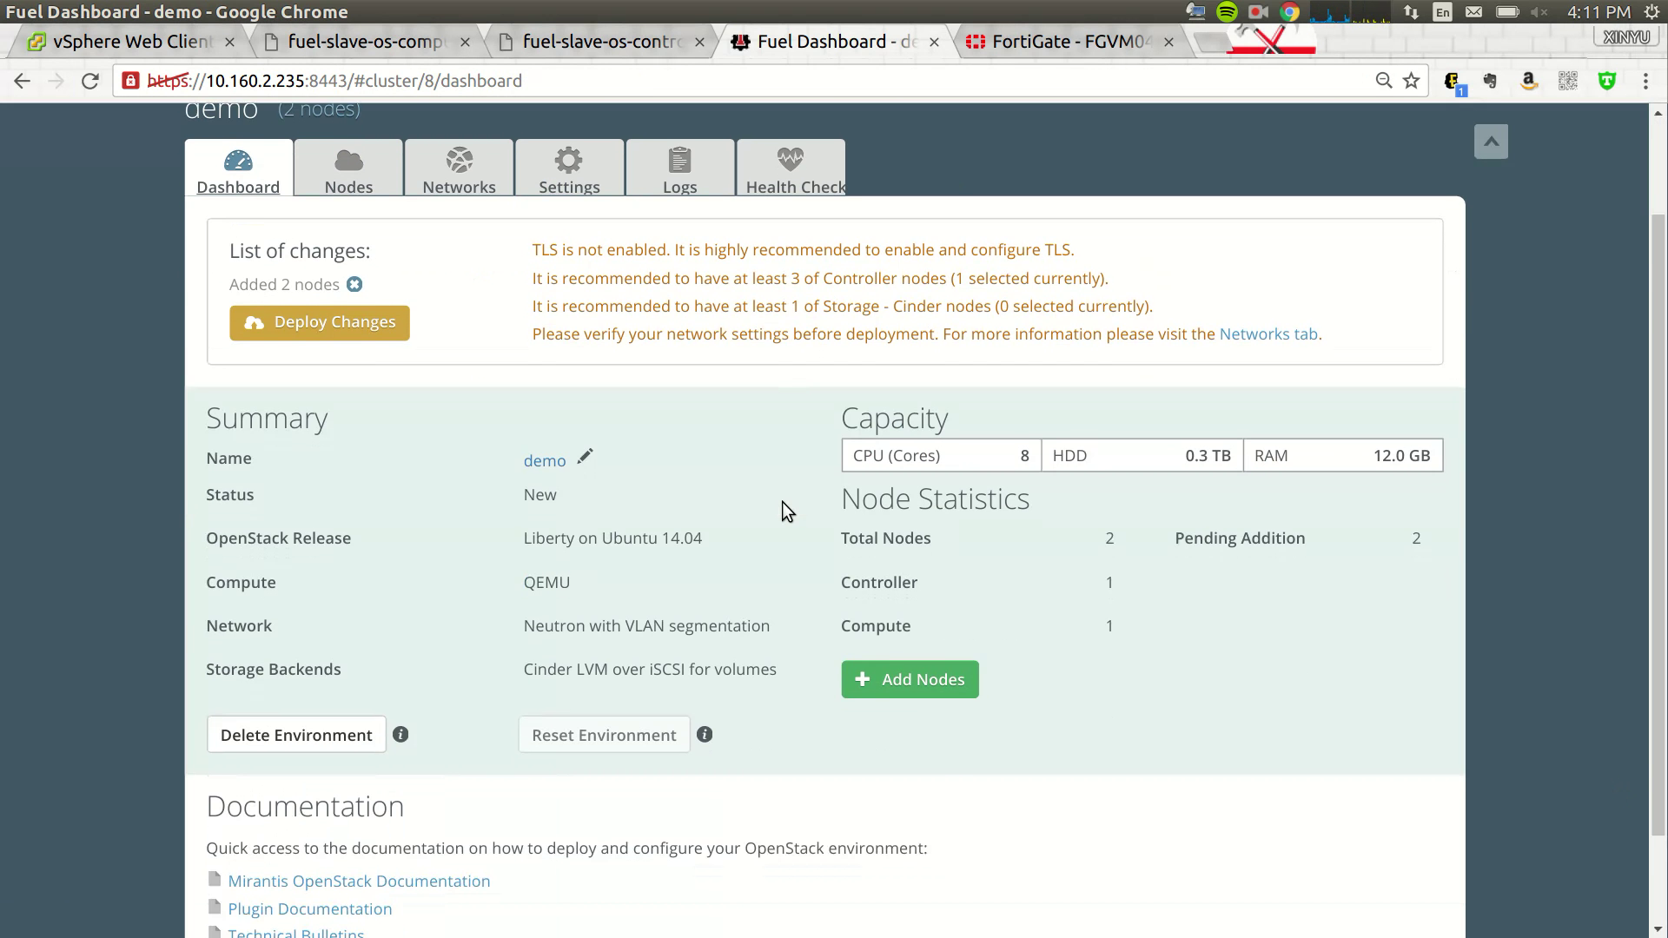
# - Check the compute and controller consoles, then deploy the demo environment's pending changes
pyautogui.scroll(3, 782, 502)
pyautogui.click(369, 45)
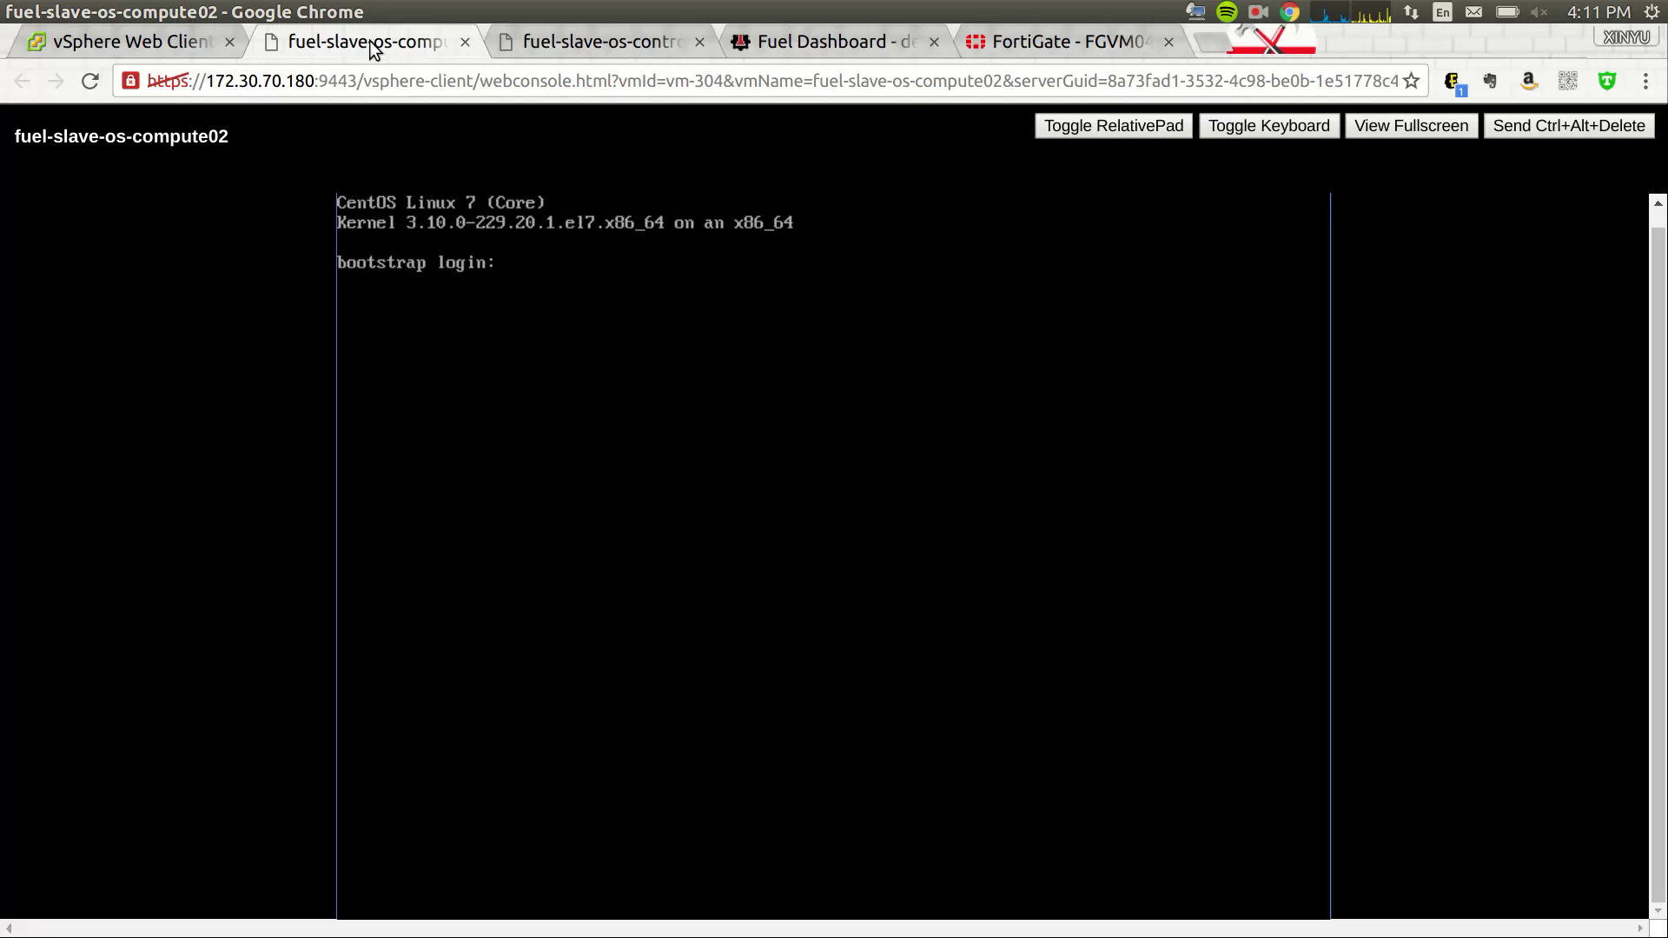
pyautogui.click(598, 52)
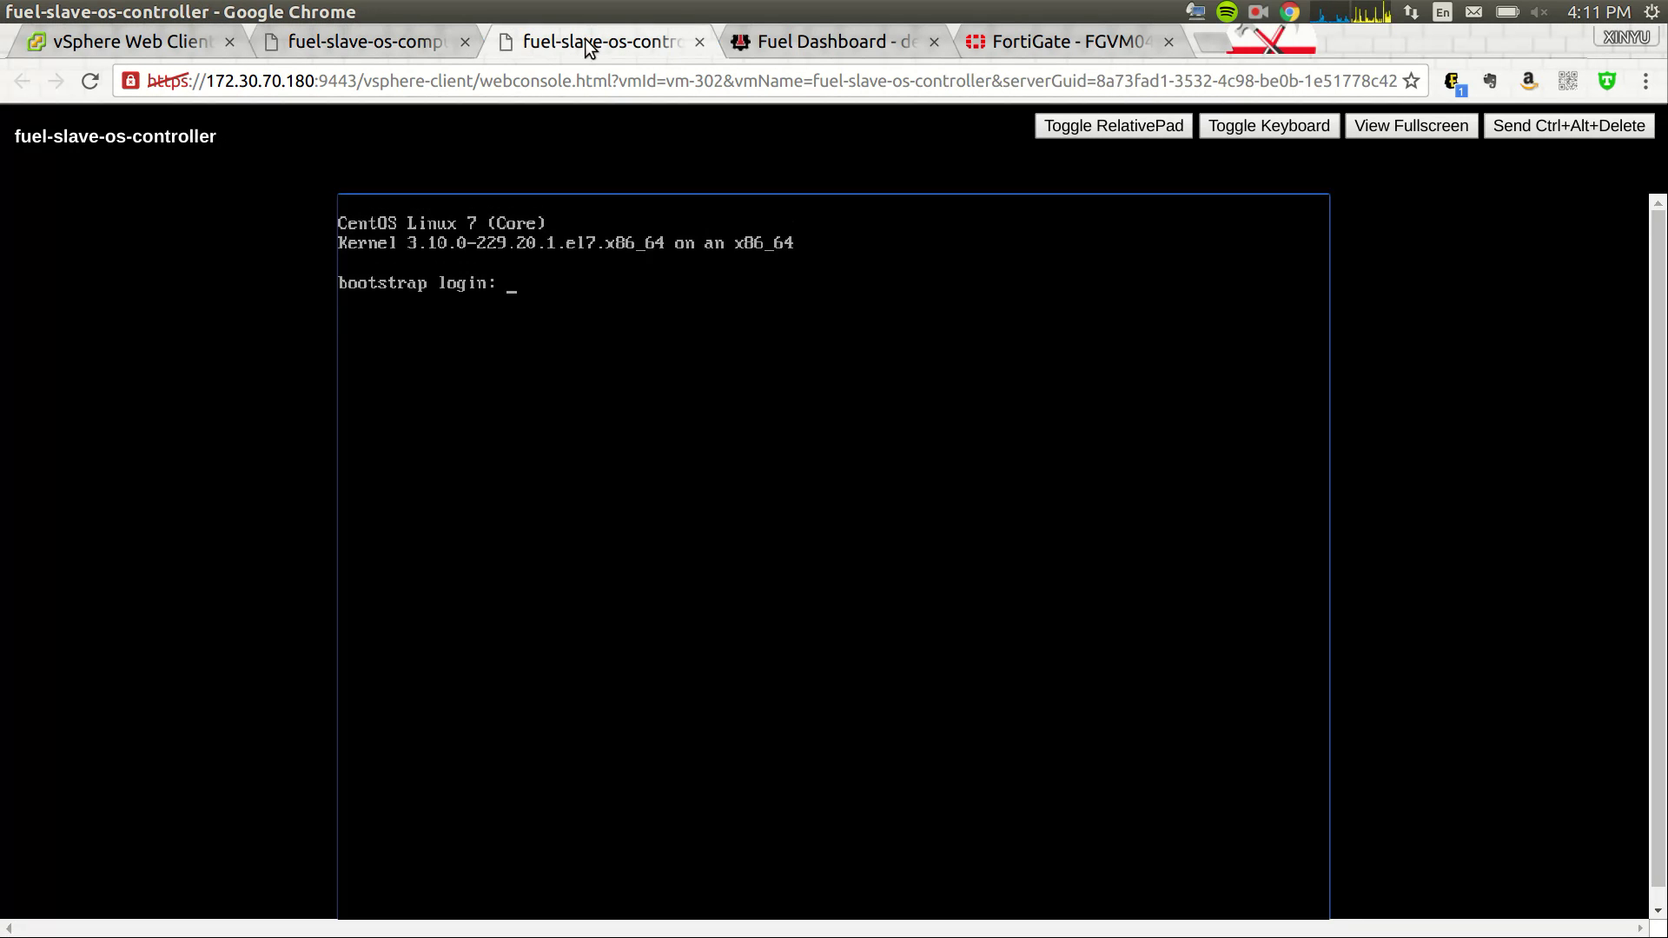
pyautogui.click(815, 40)
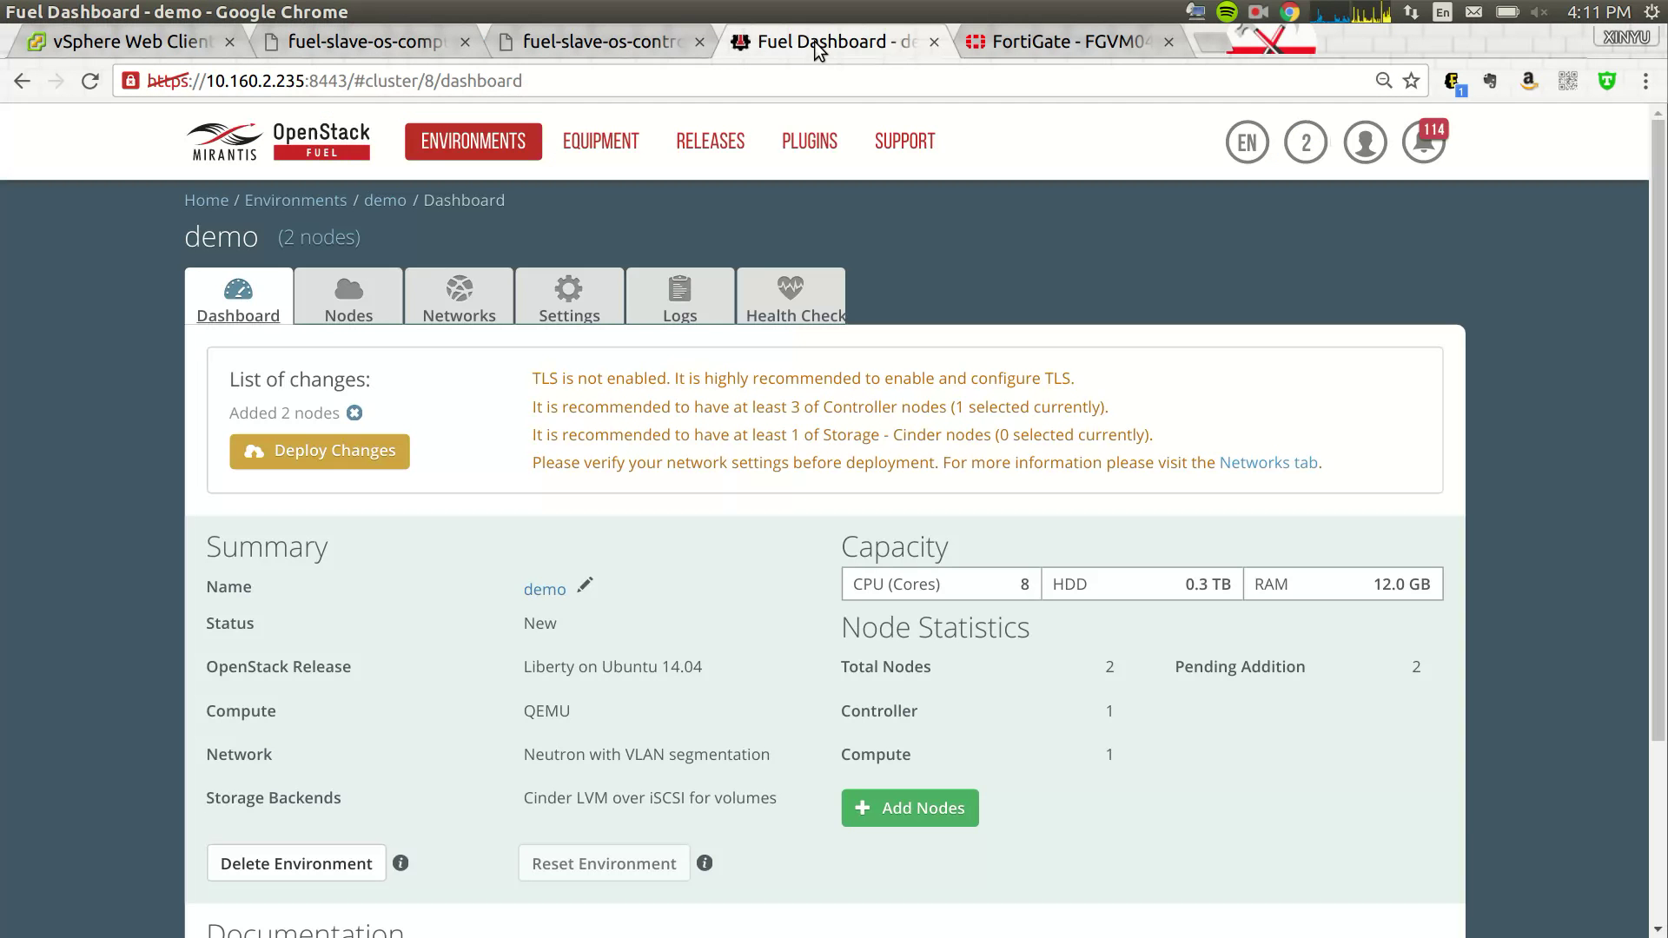
pyautogui.click(351, 451)
pyautogui.click(1095, 639)
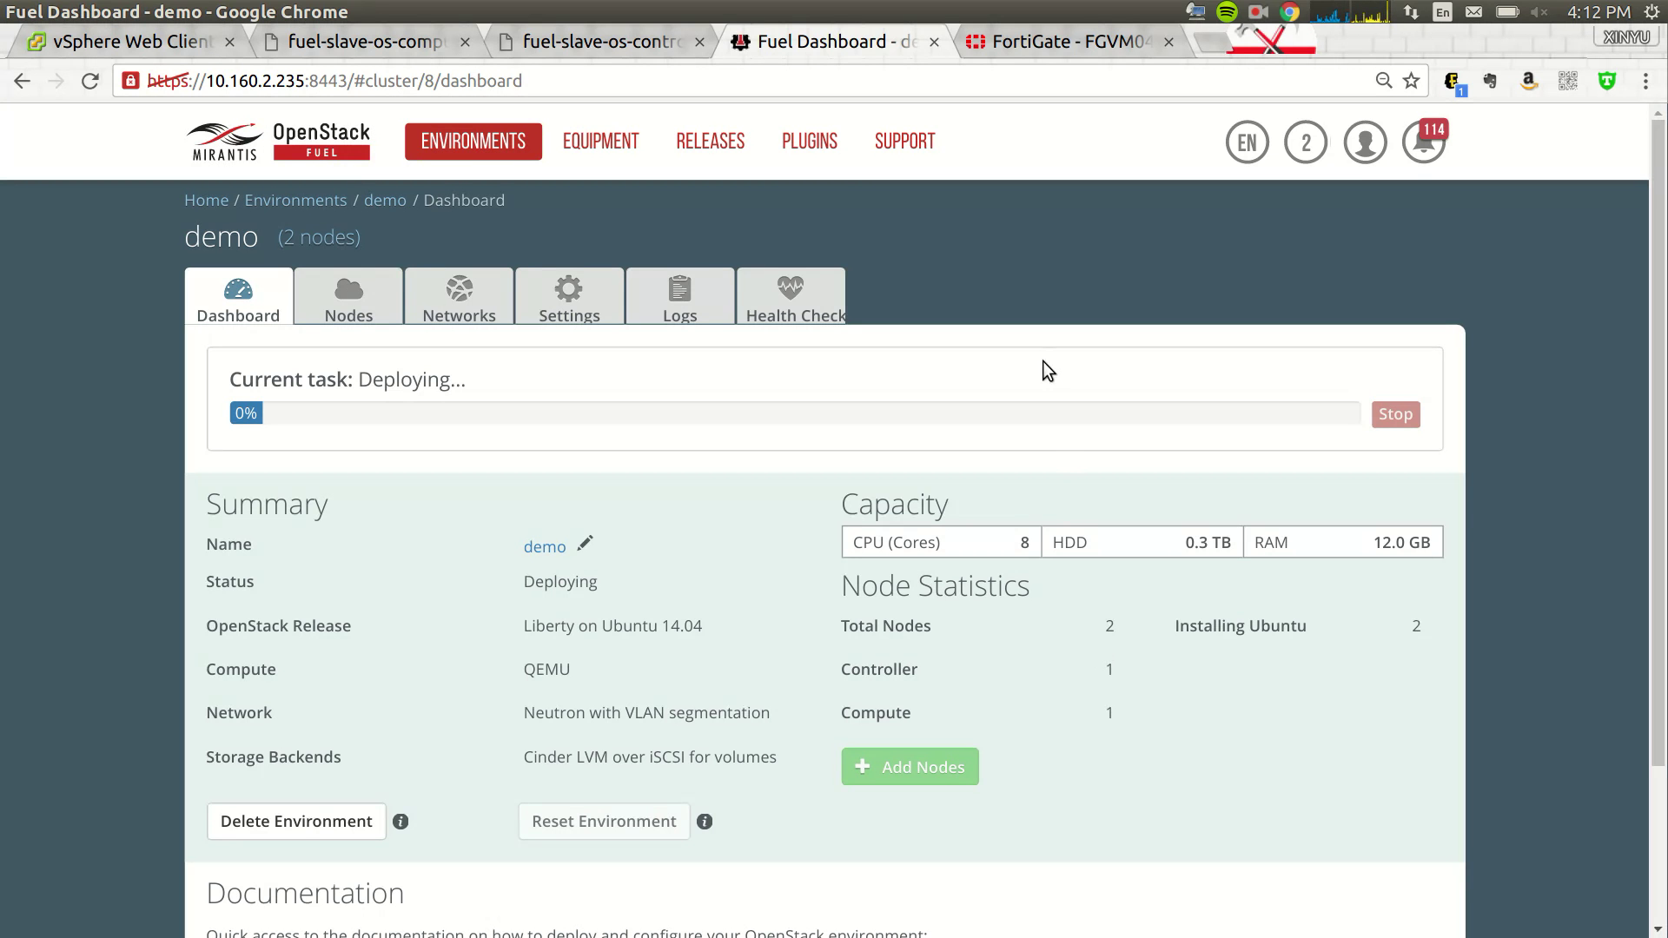
# - Pause recording during the Ubuntu install, then check the node list and controller logs at 99%
pyautogui.click(1260, 19)
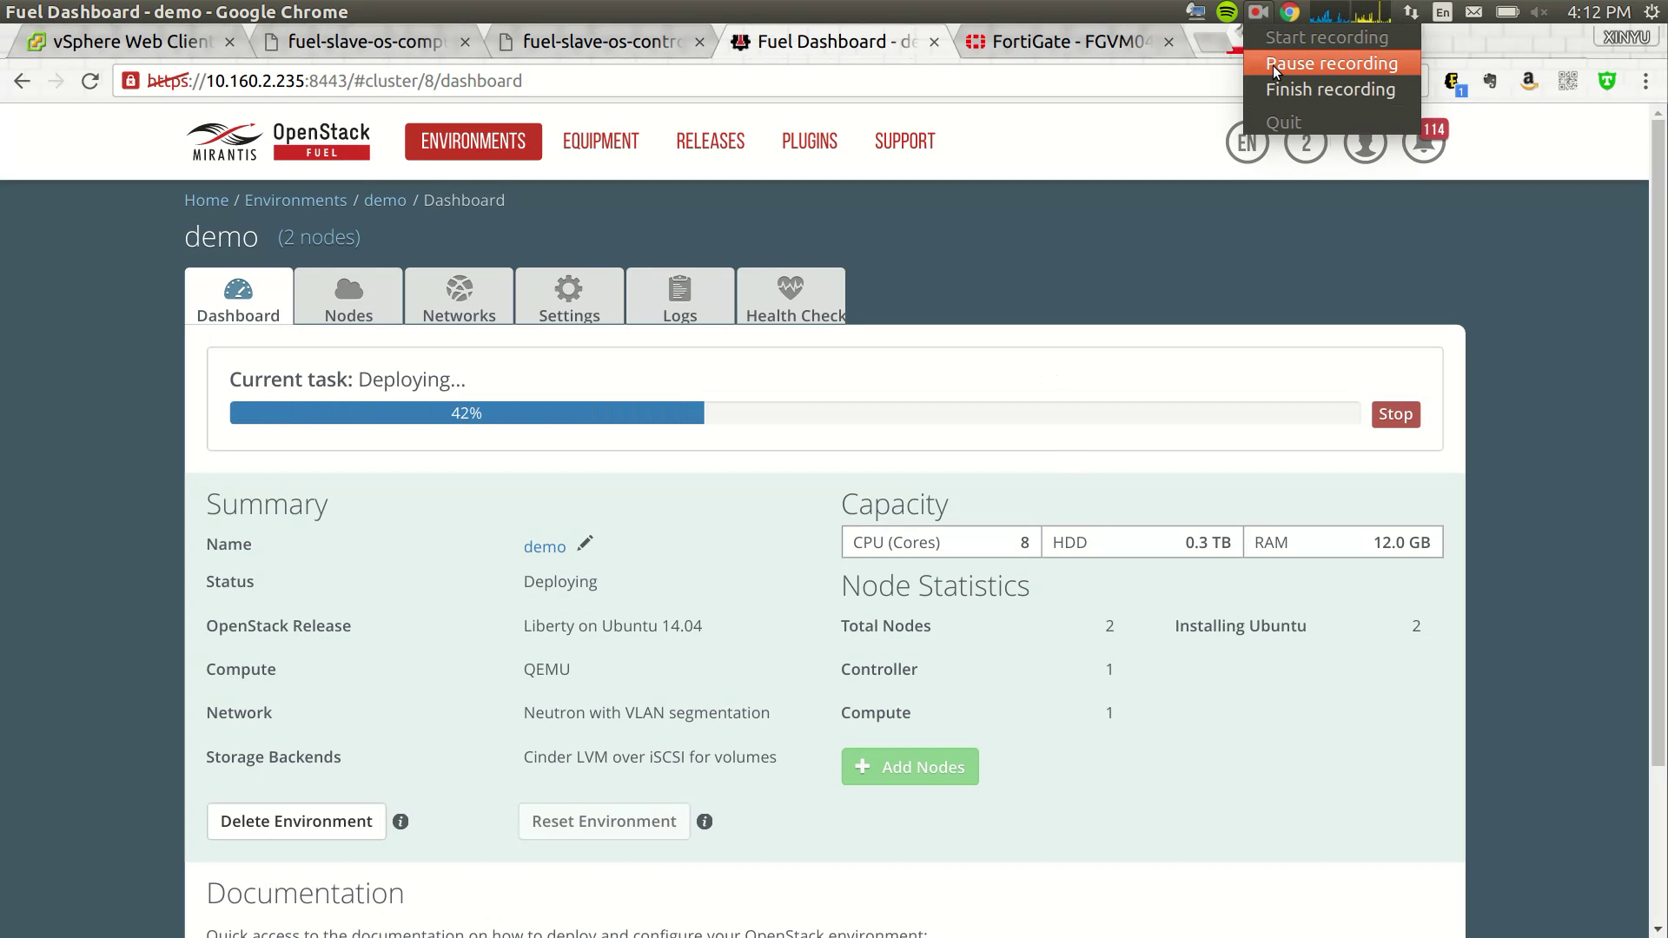
pyautogui.click(603, 300)
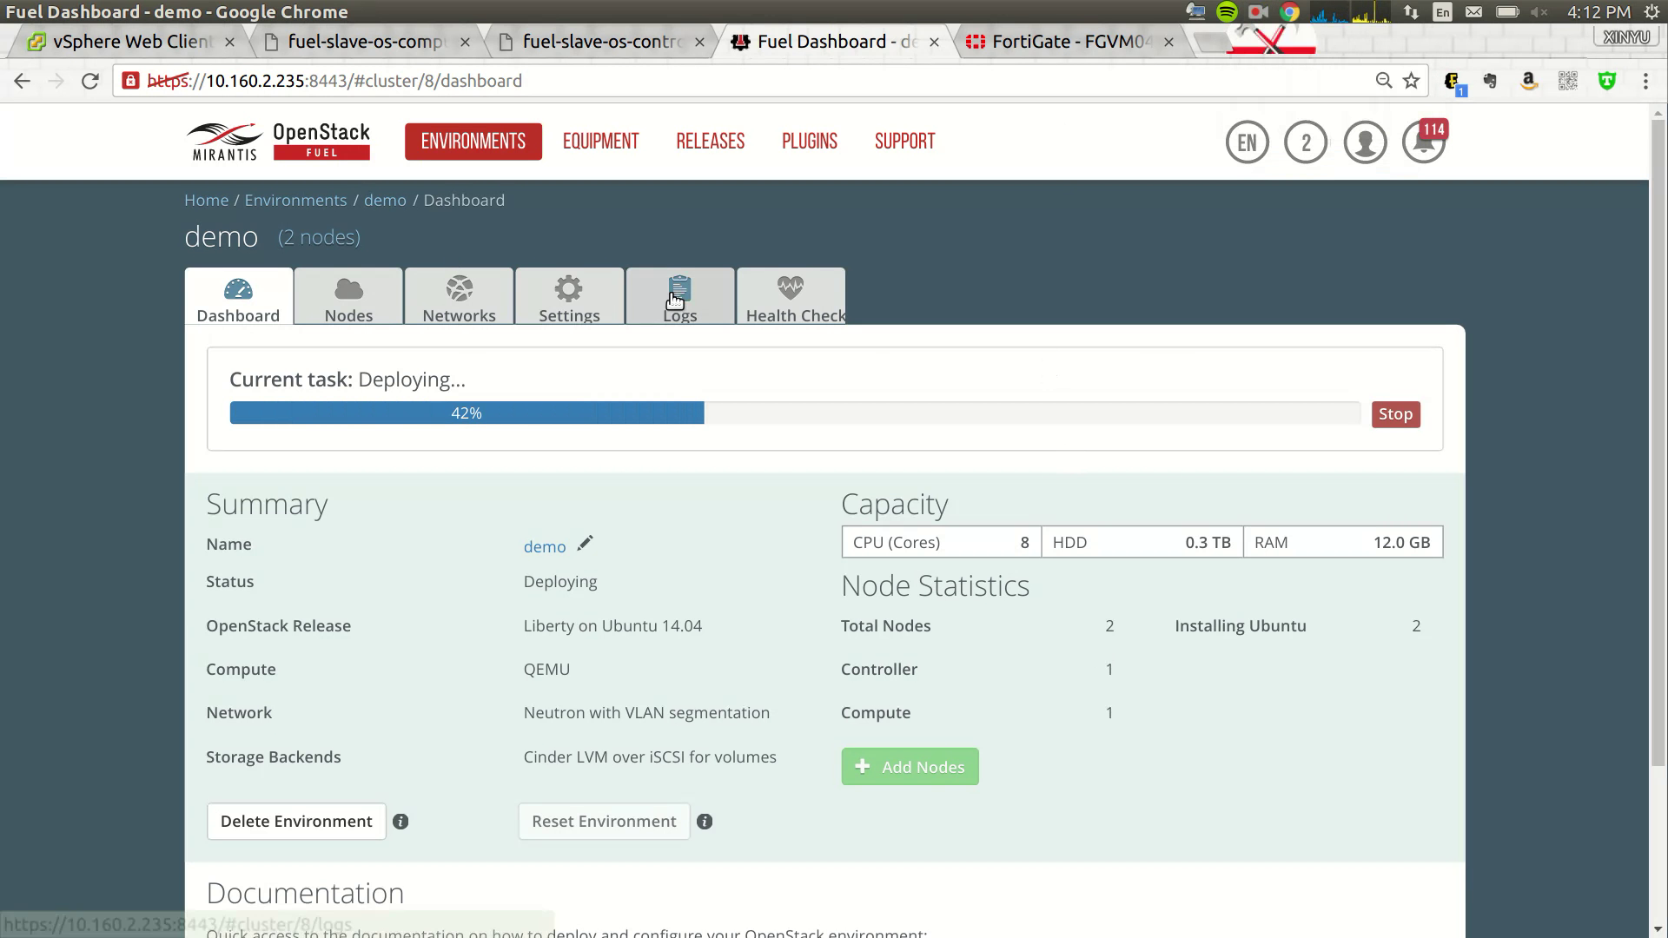
pyautogui.click(353, 321)
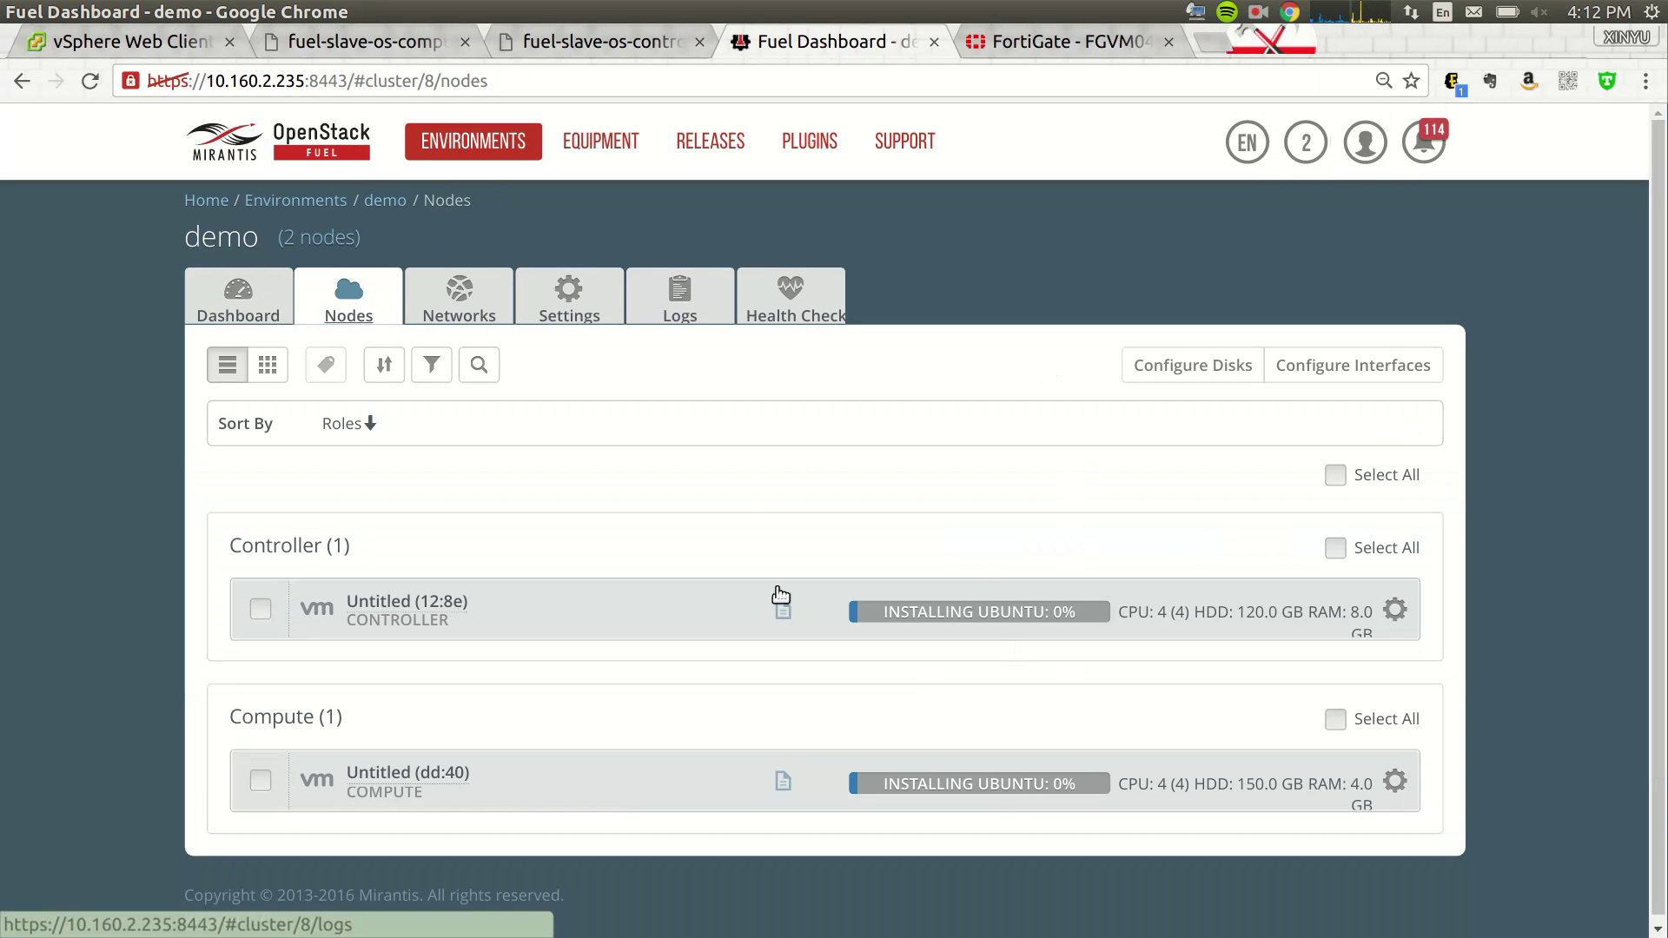
pyautogui.click(784, 612)
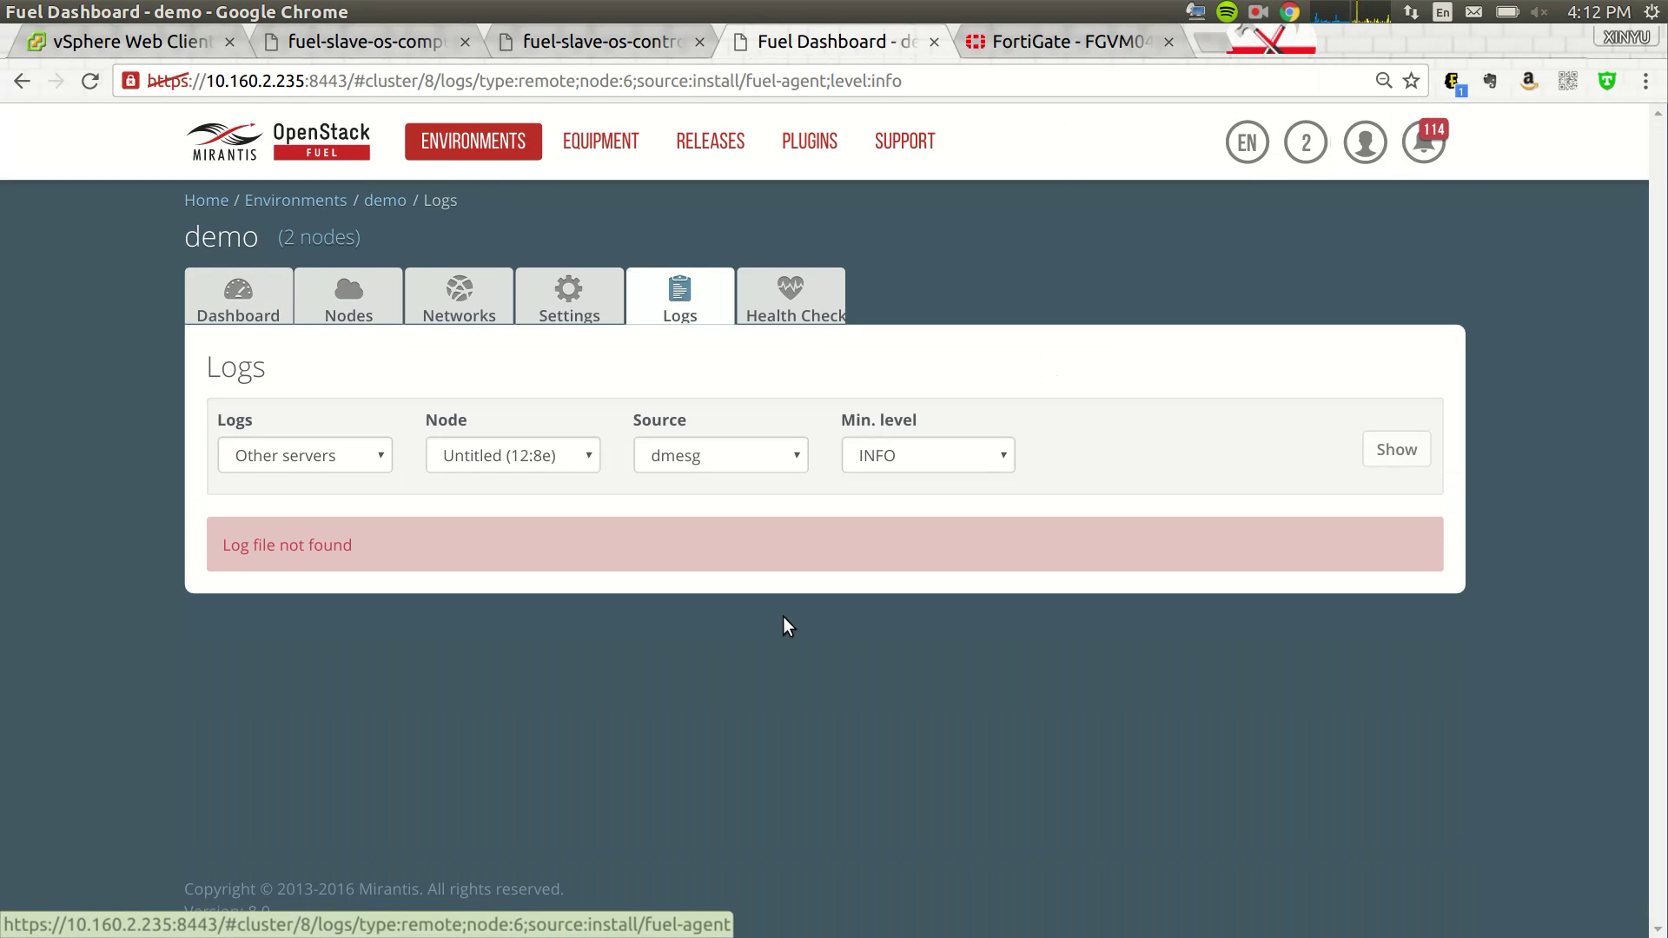
pyautogui.click(356, 306)
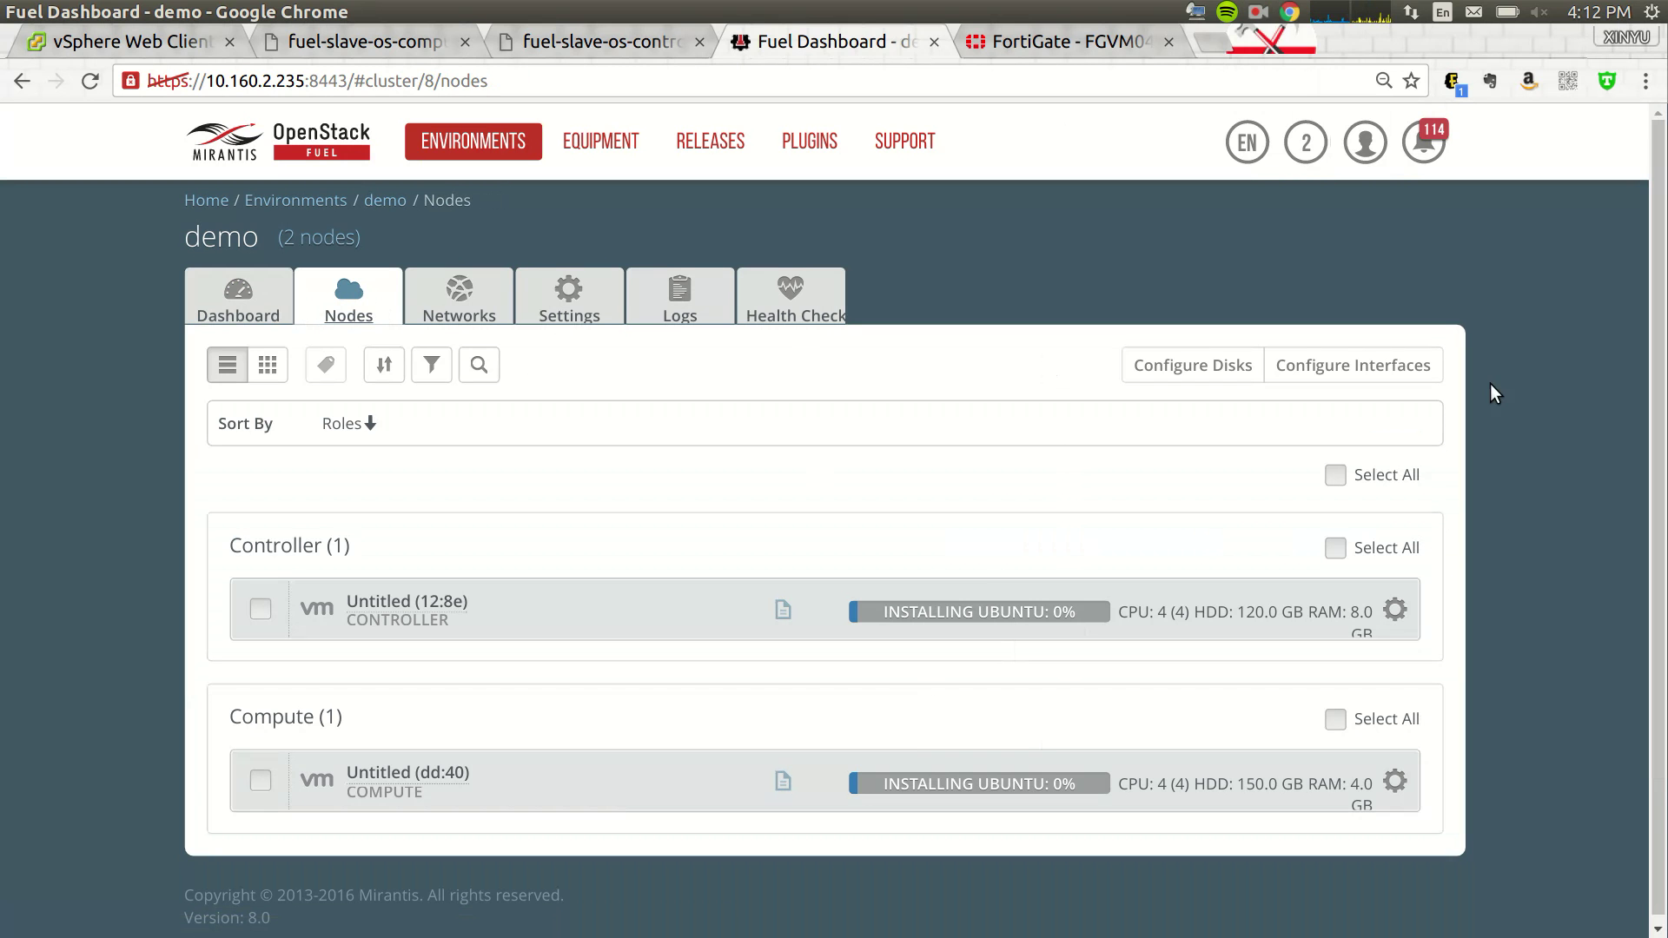
pyautogui.click(1258, 13)
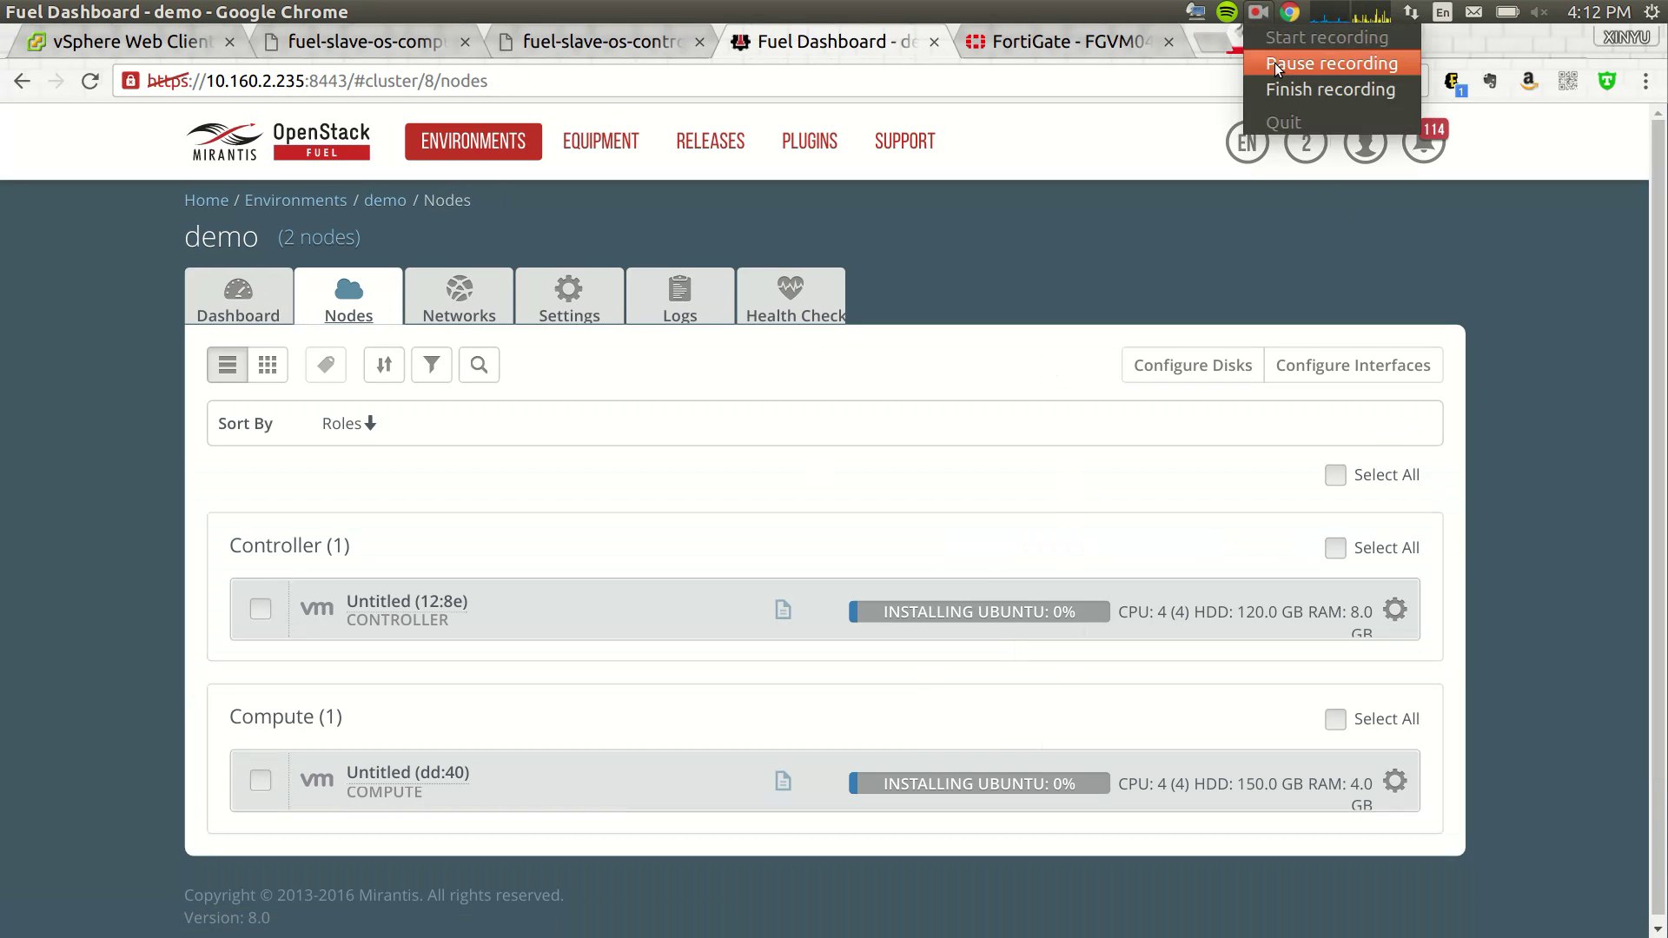
pyautogui.click(1274, 63)
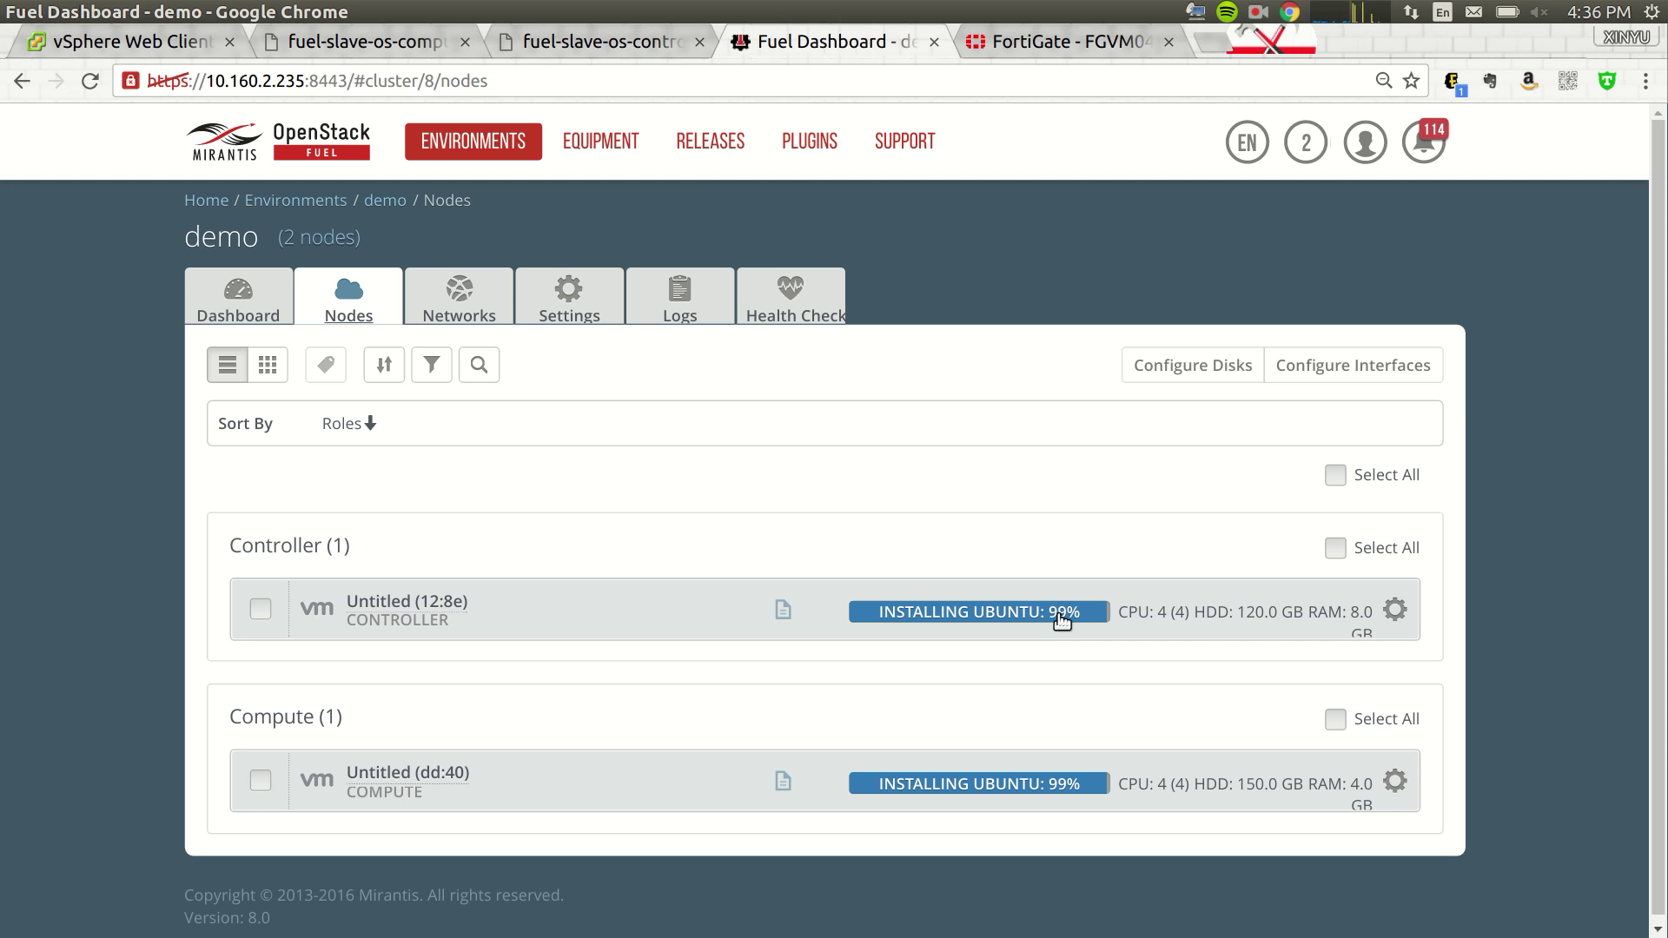
pyautogui.click(596, 57)
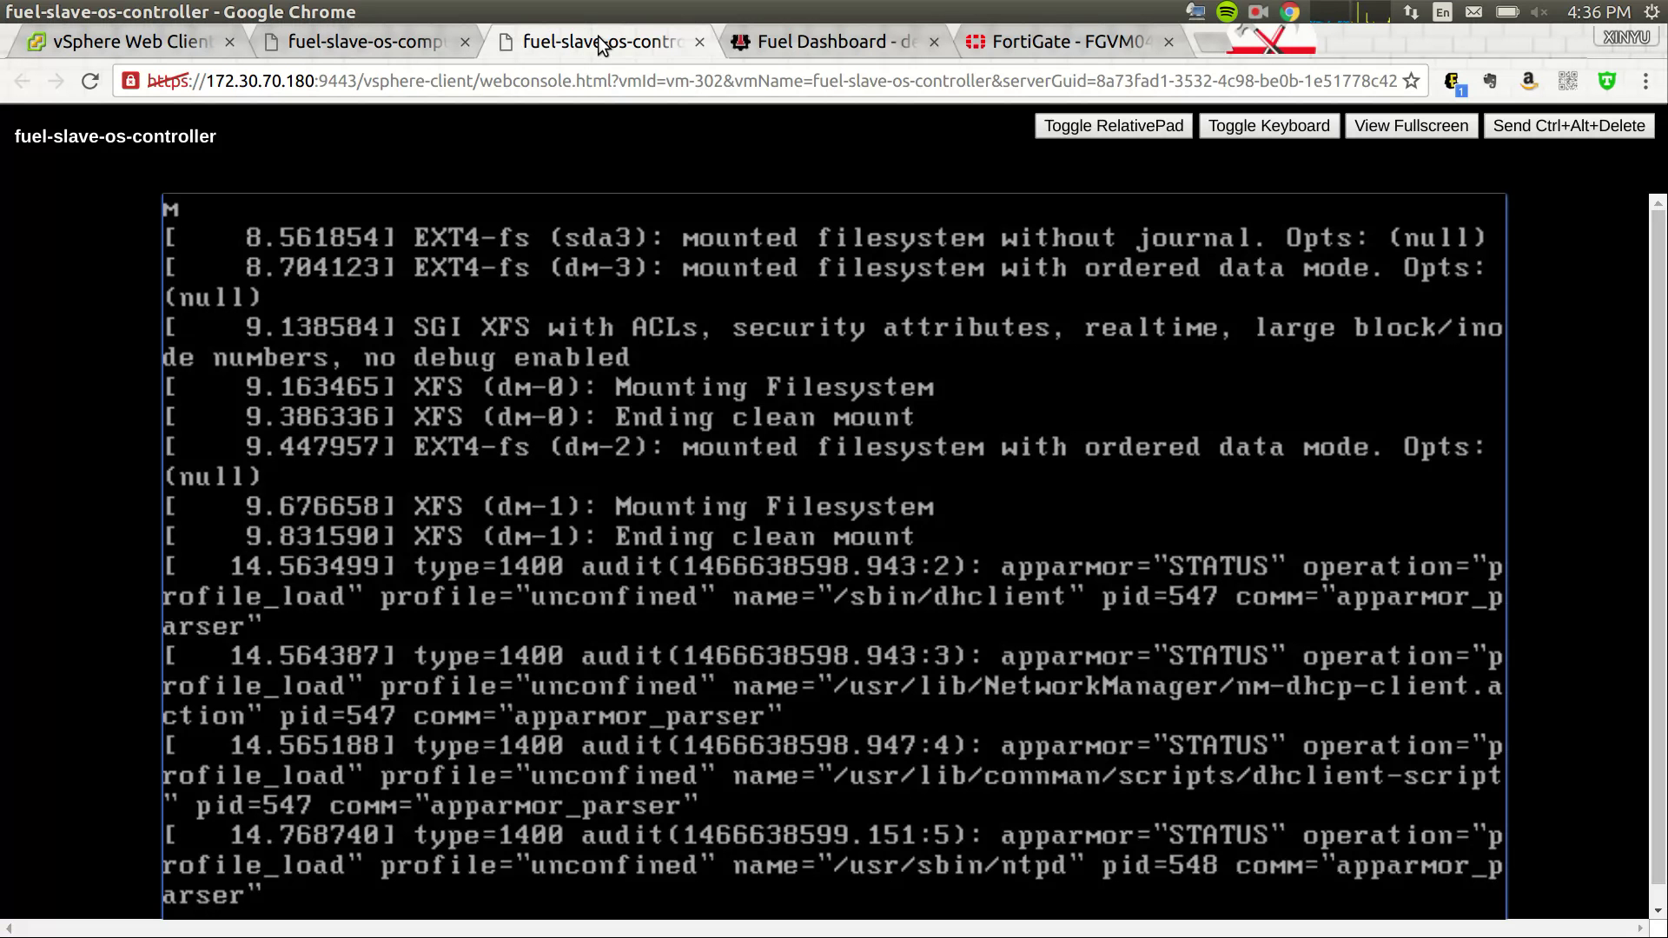
pyautogui.click(357, 45)
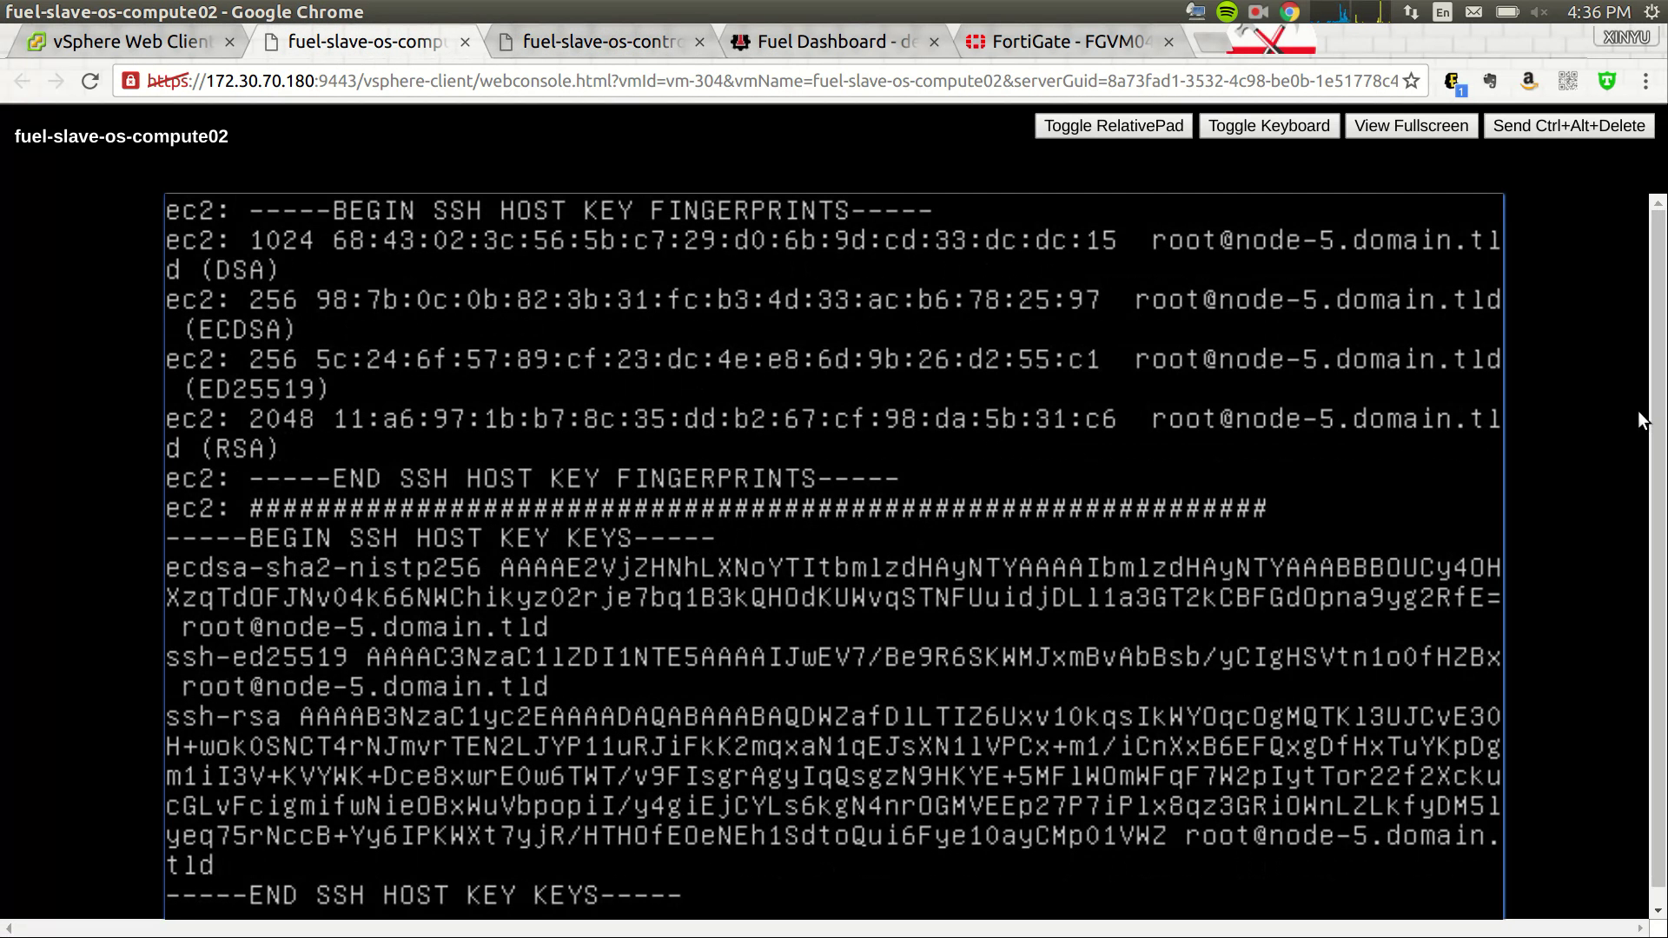
pyautogui.click(661, 41)
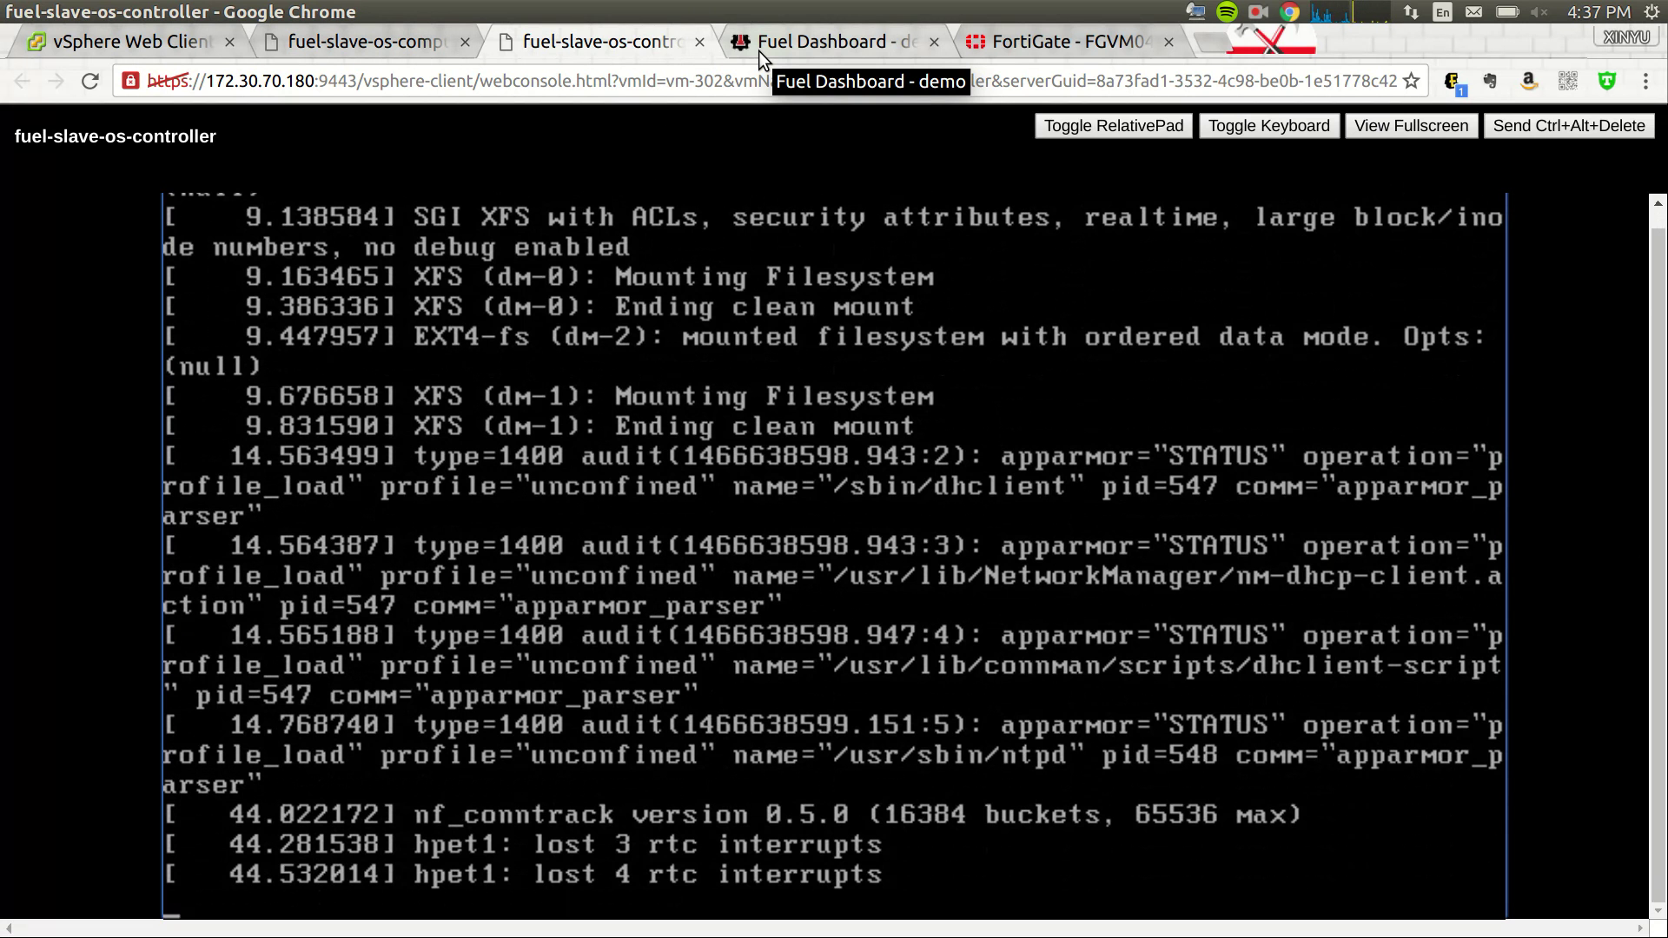
pyautogui.click(759, 50)
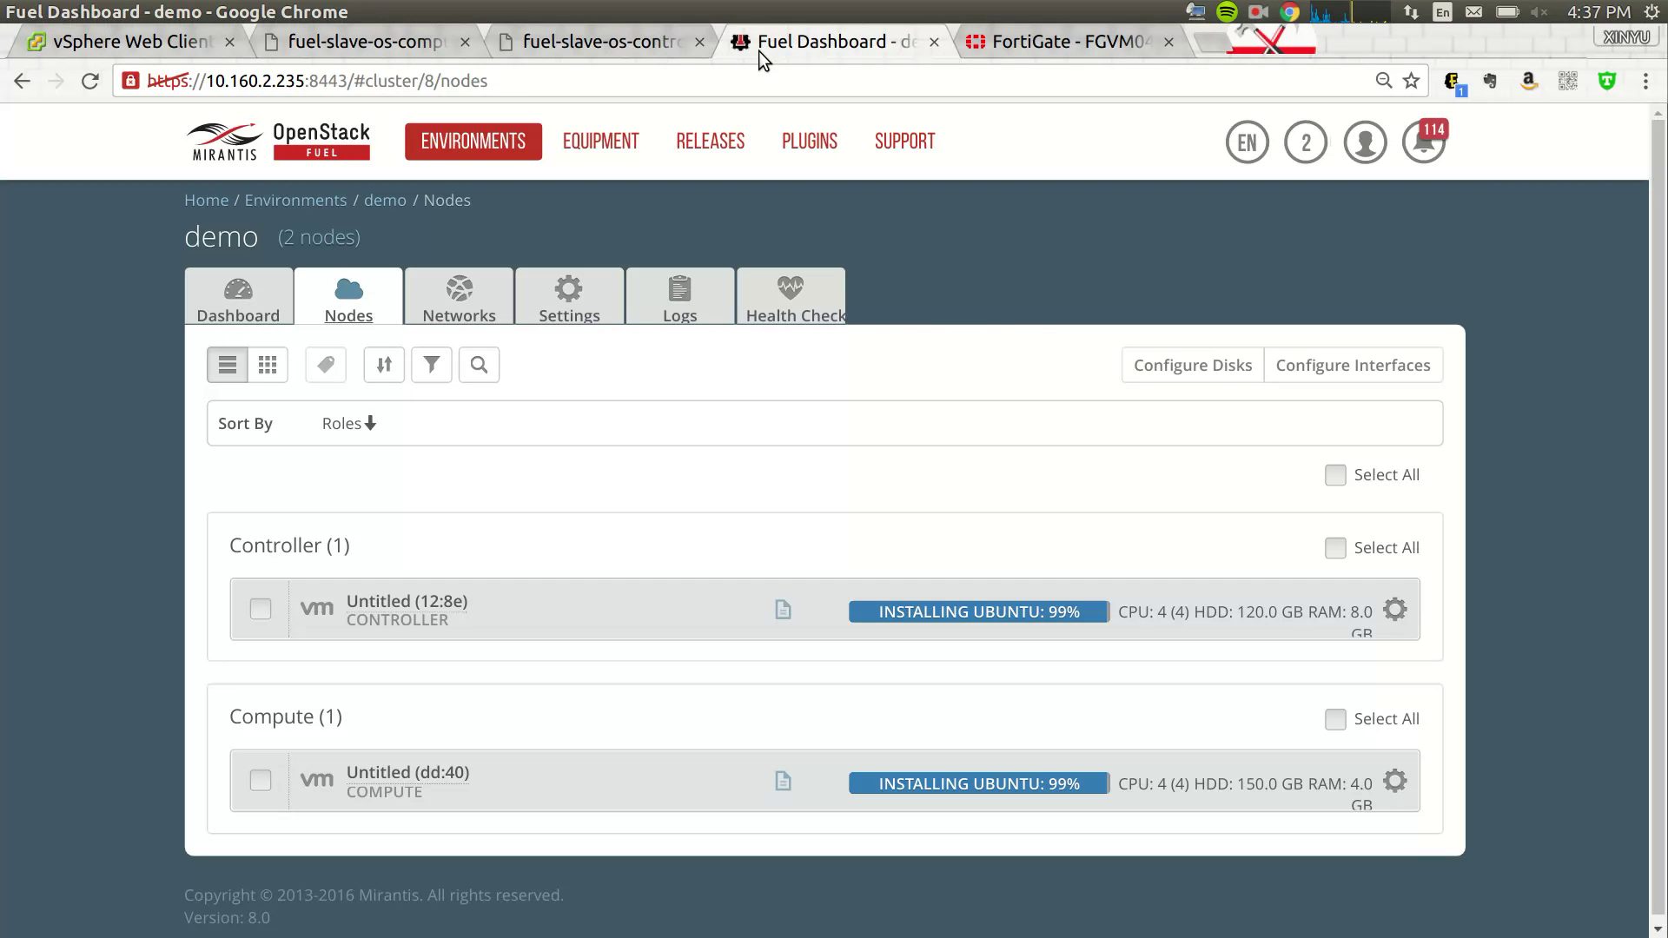
# - Watch the controller and compute02 VM console boot output, then check node status in Fuel
pyautogui.click(582, 47)
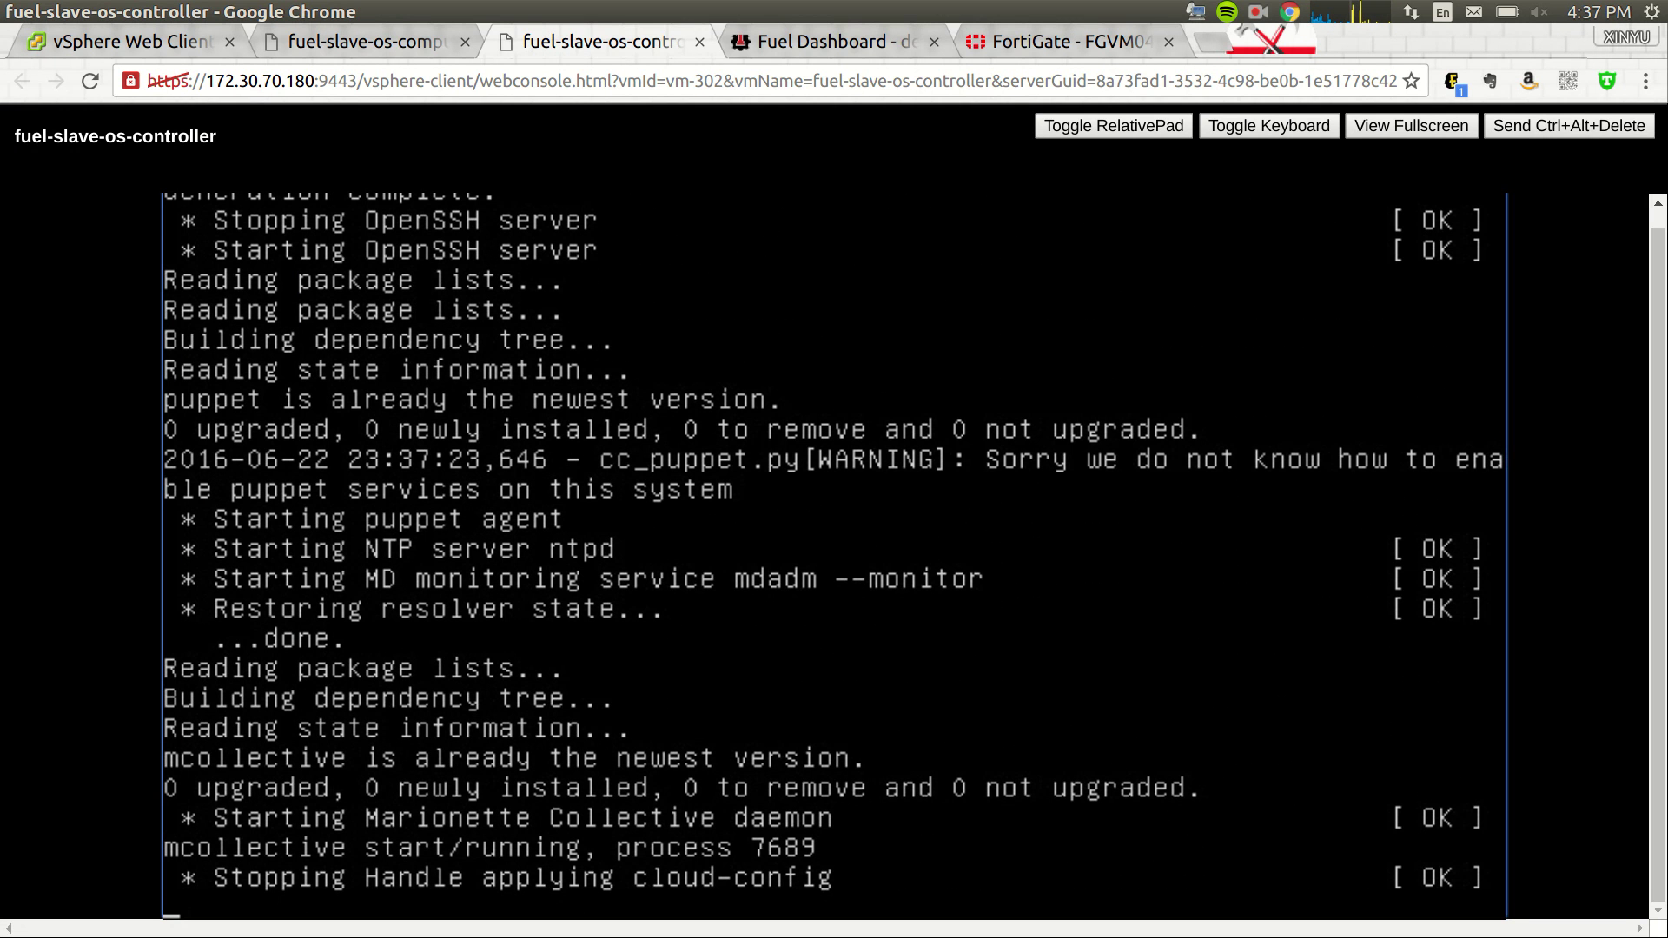
pyautogui.click(380, 44)
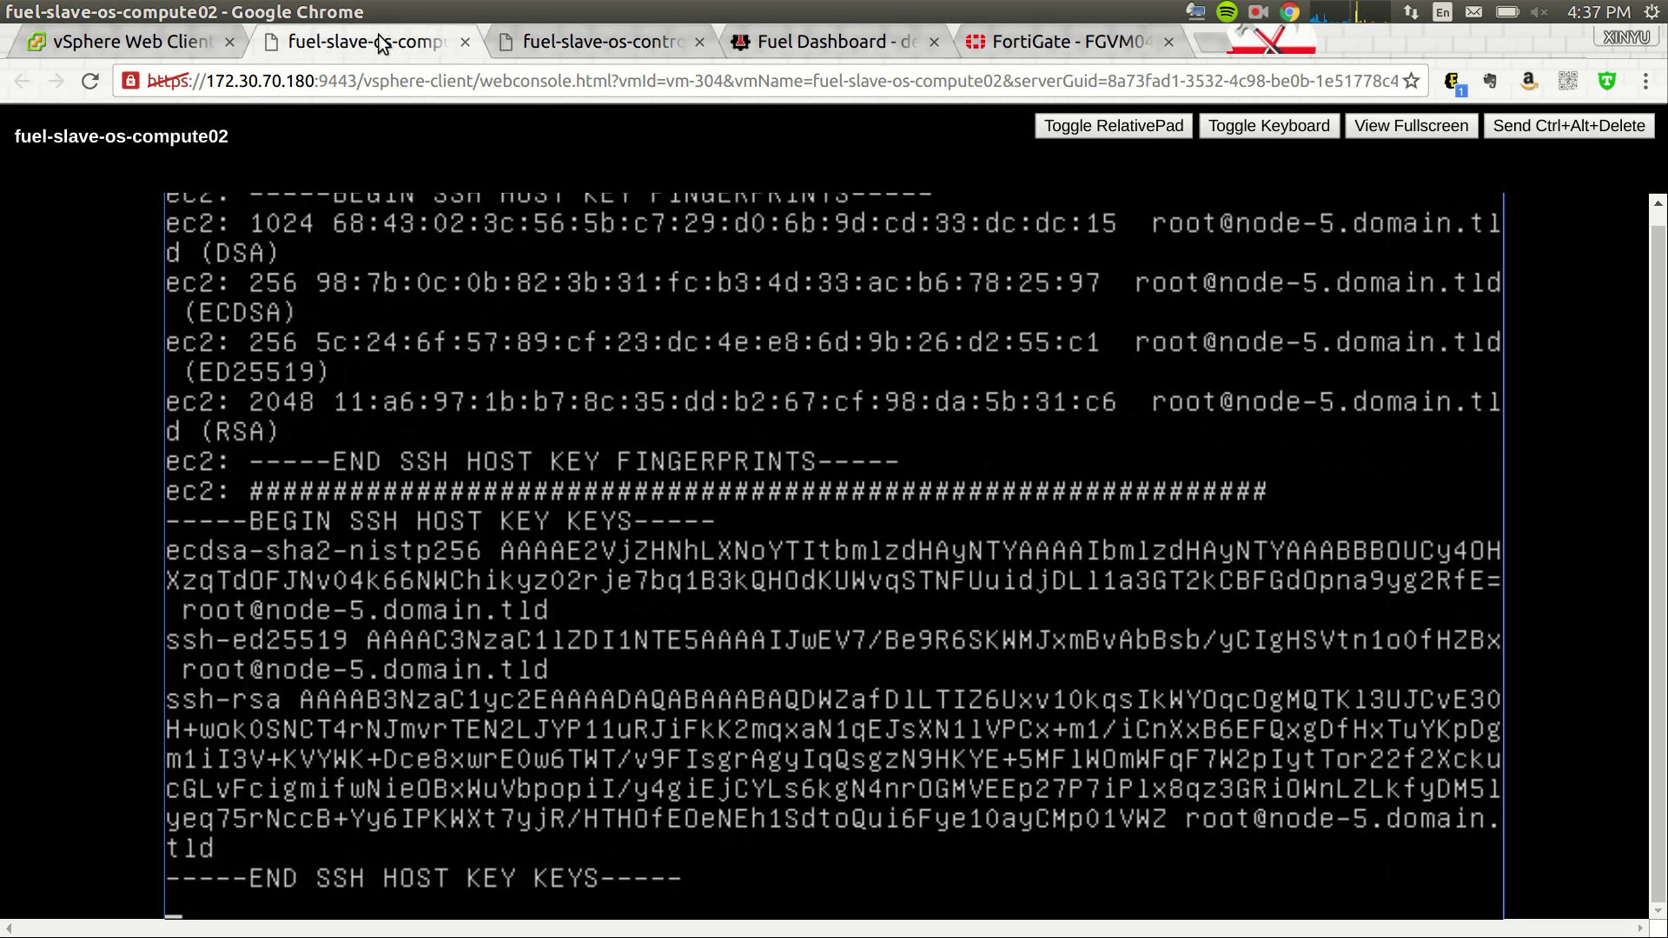
pyautogui.click(566, 45)
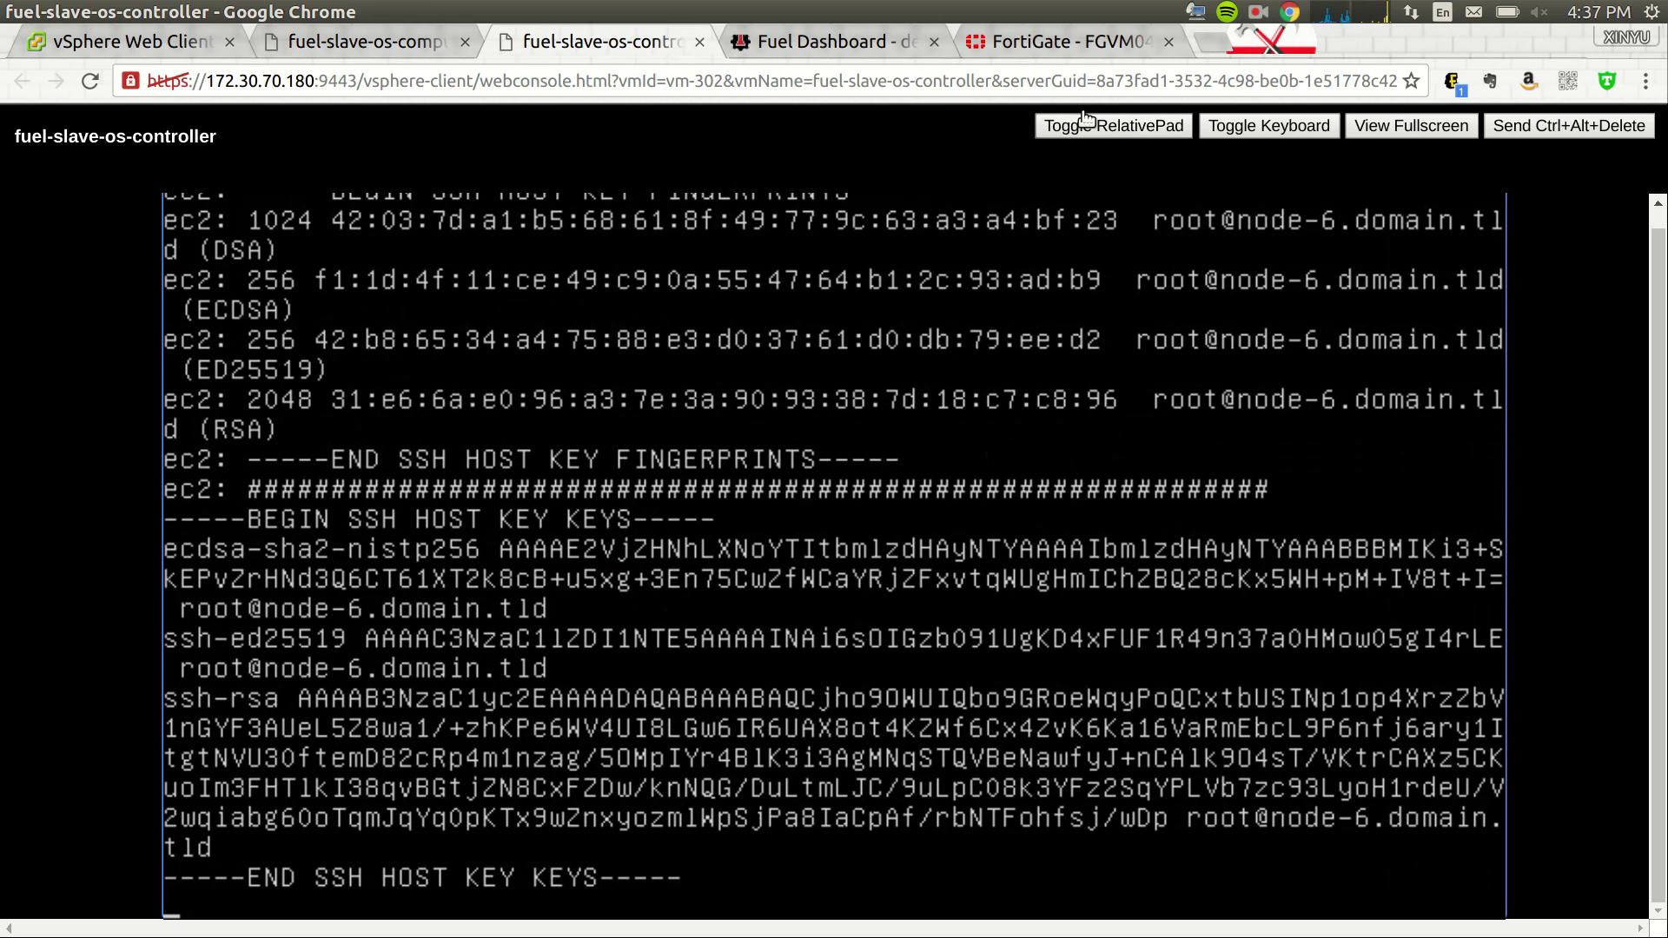
pyautogui.click(801, 41)
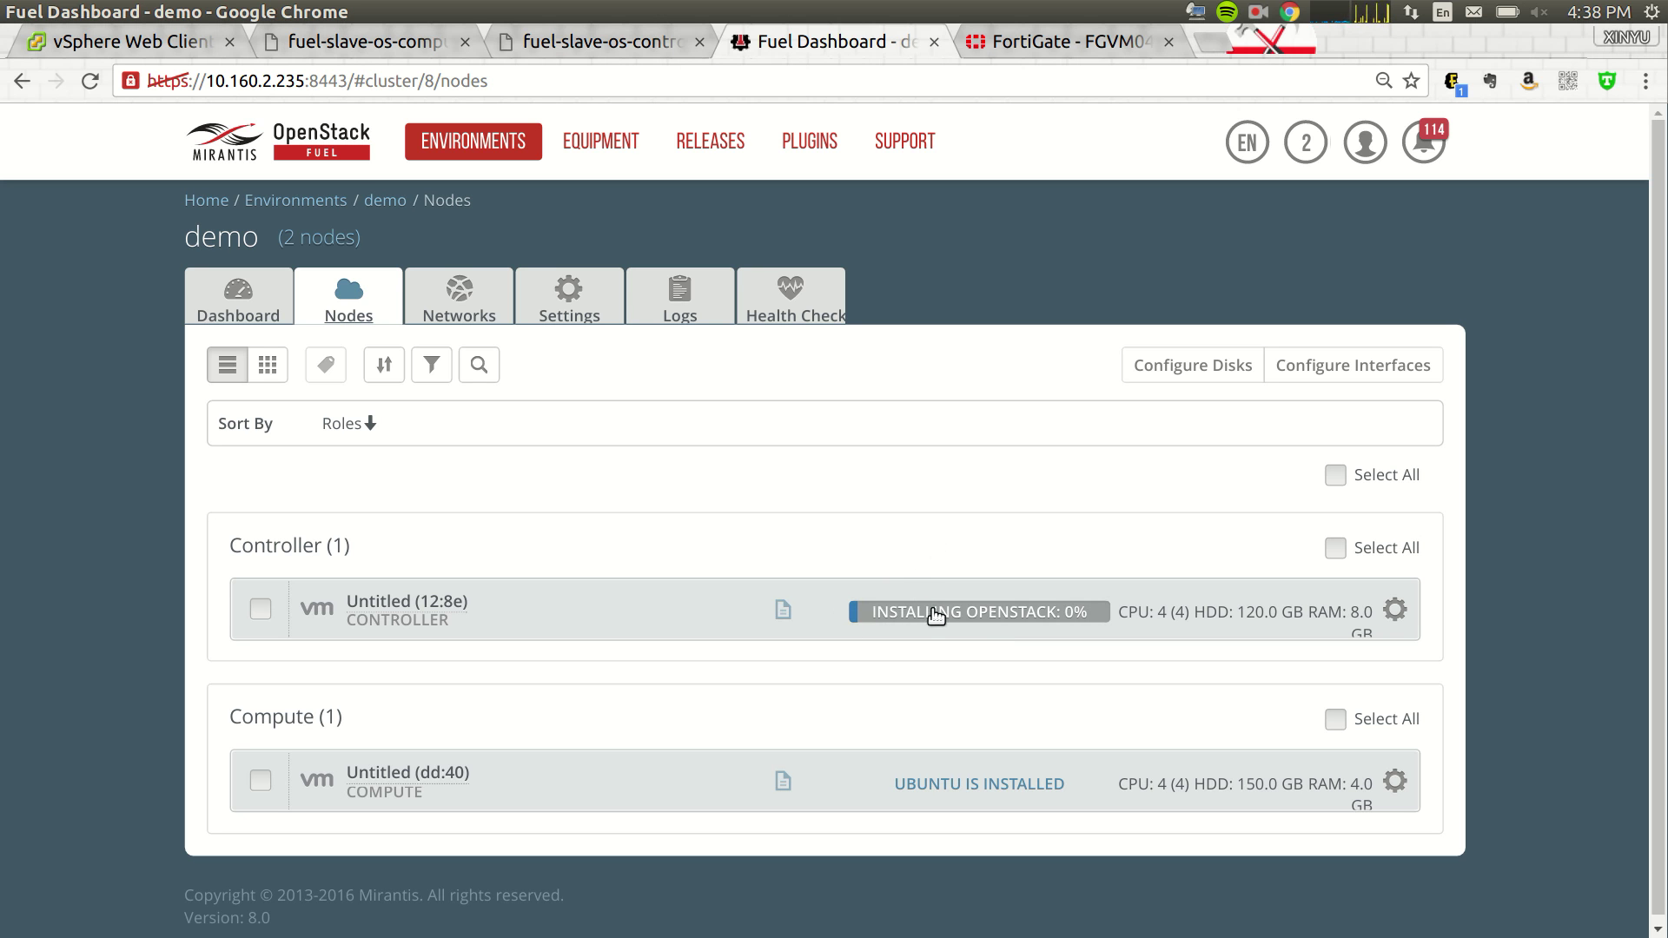
pyautogui.click(566, 45)
pyautogui.click(353, 52)
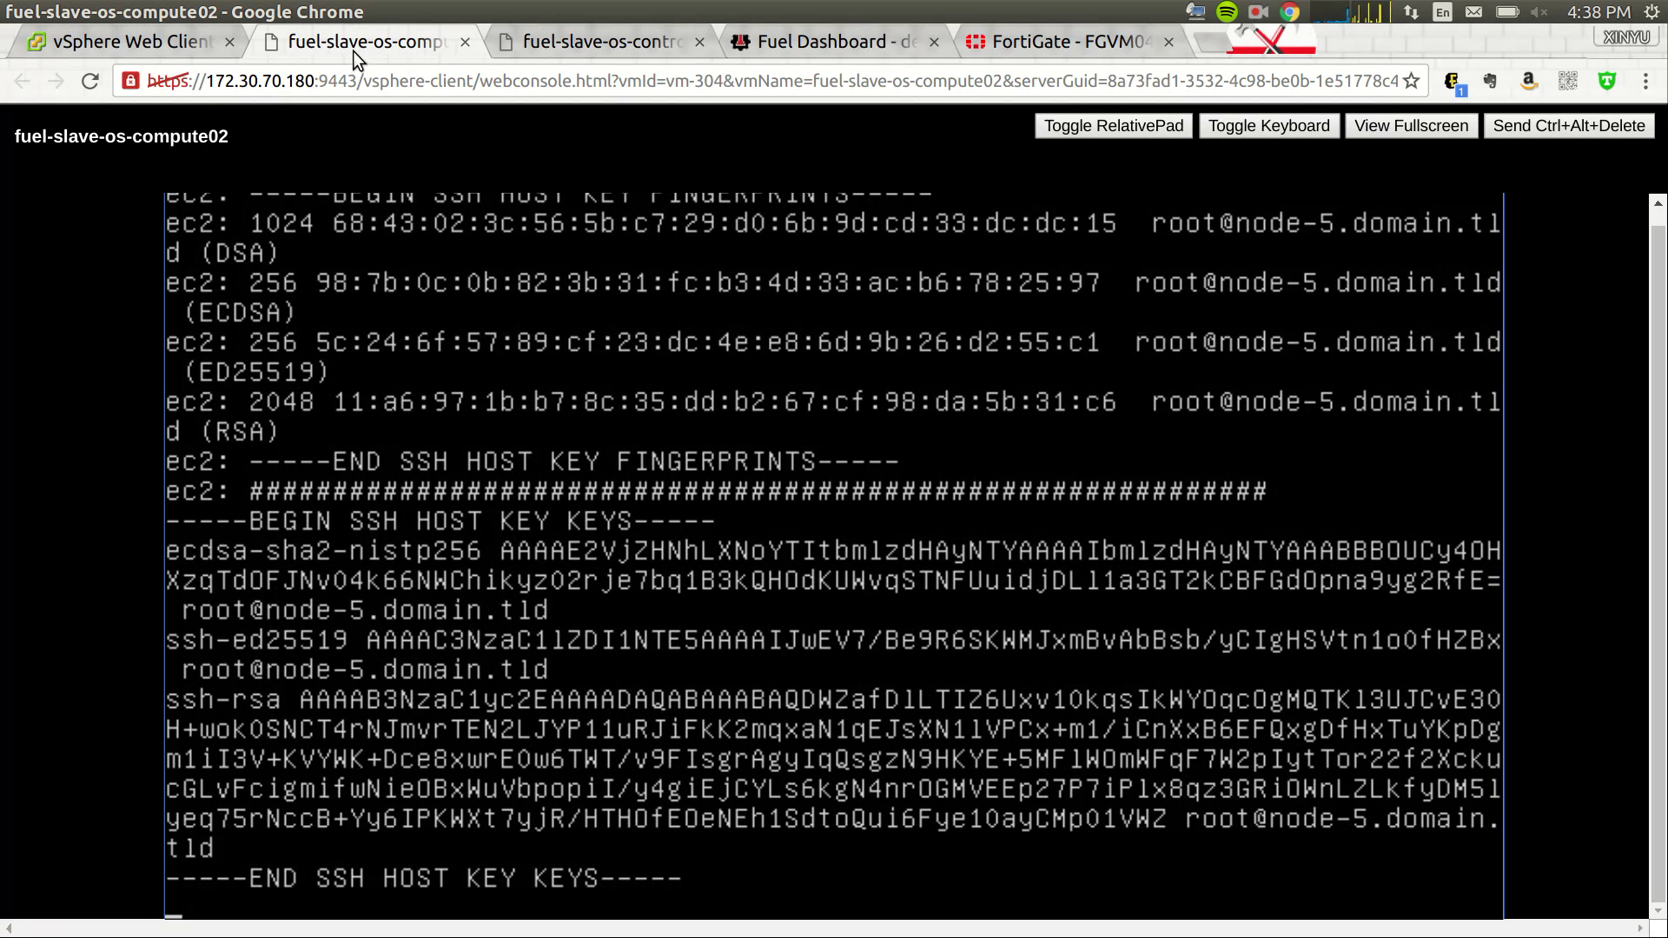
pyautogui.click(567, 44)
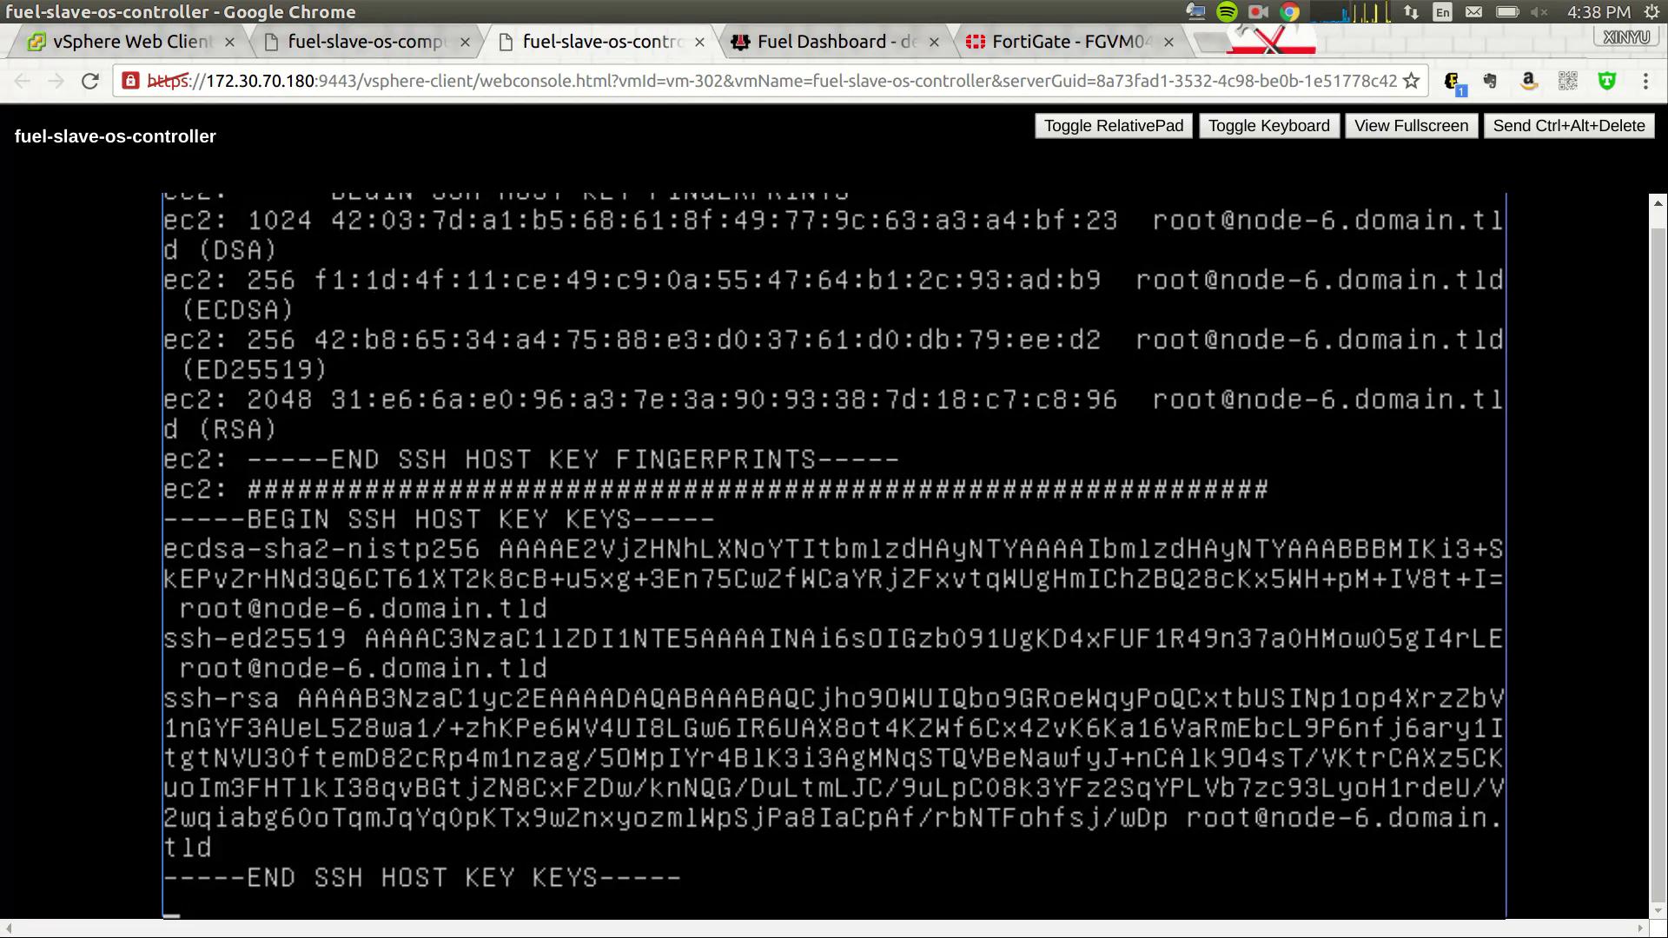
pyautogui.press('Return')
pyautogui.press('Return')
pyautogui.press('Return')
pyautogui.press('Return')
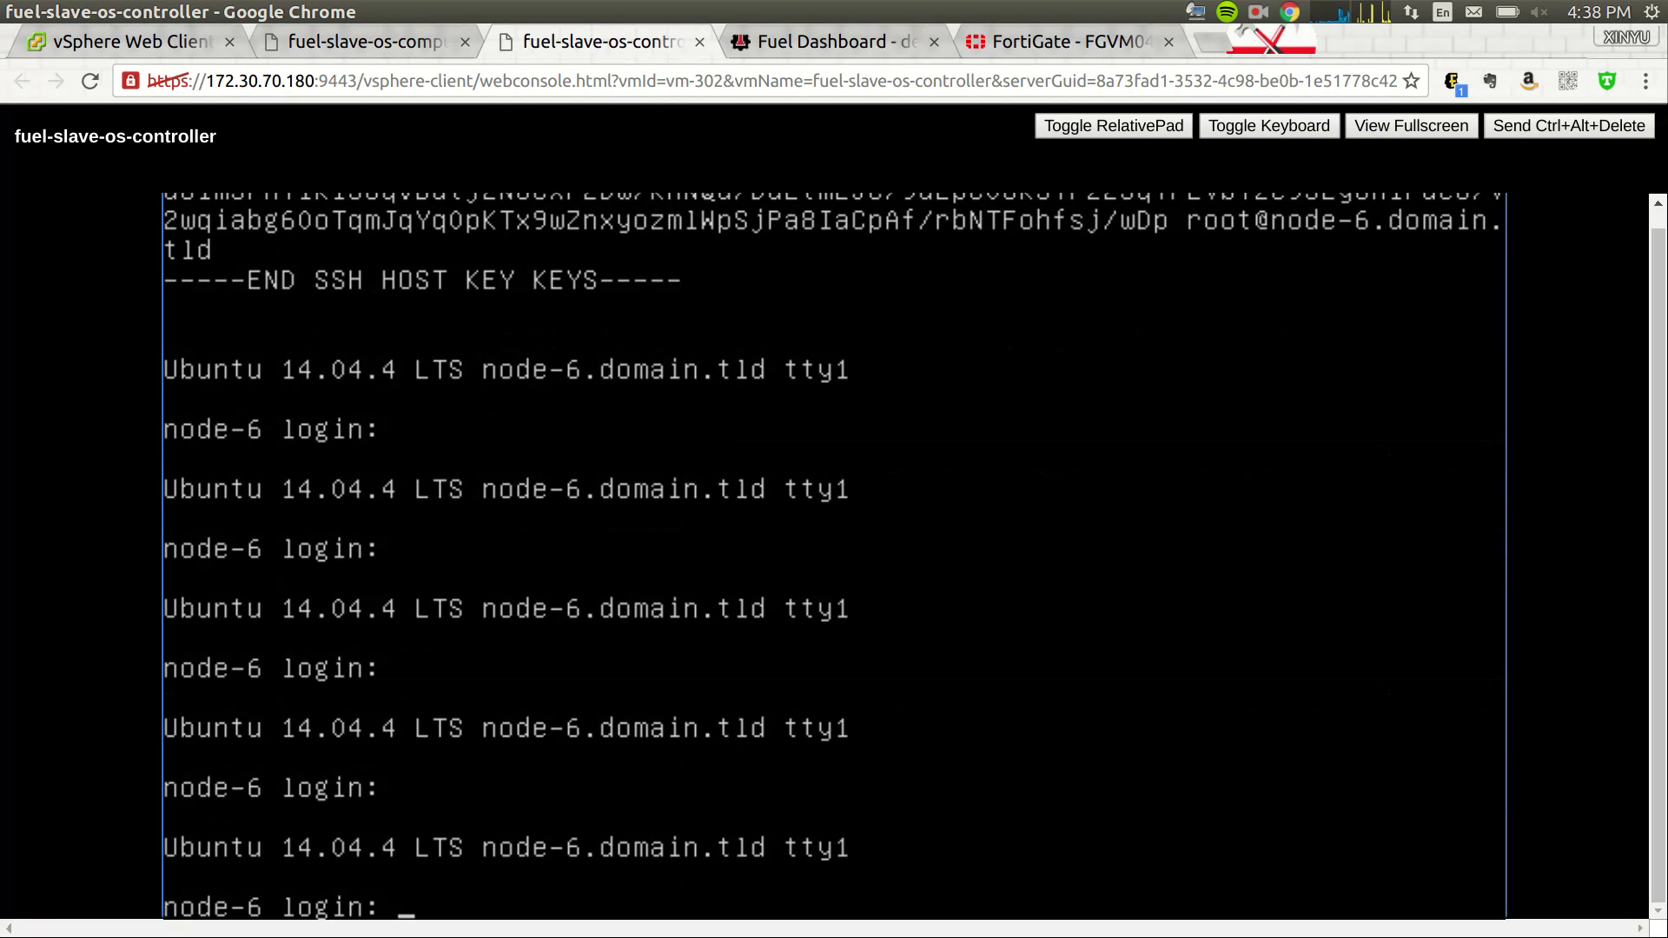
pyautogui.click(832, 41)
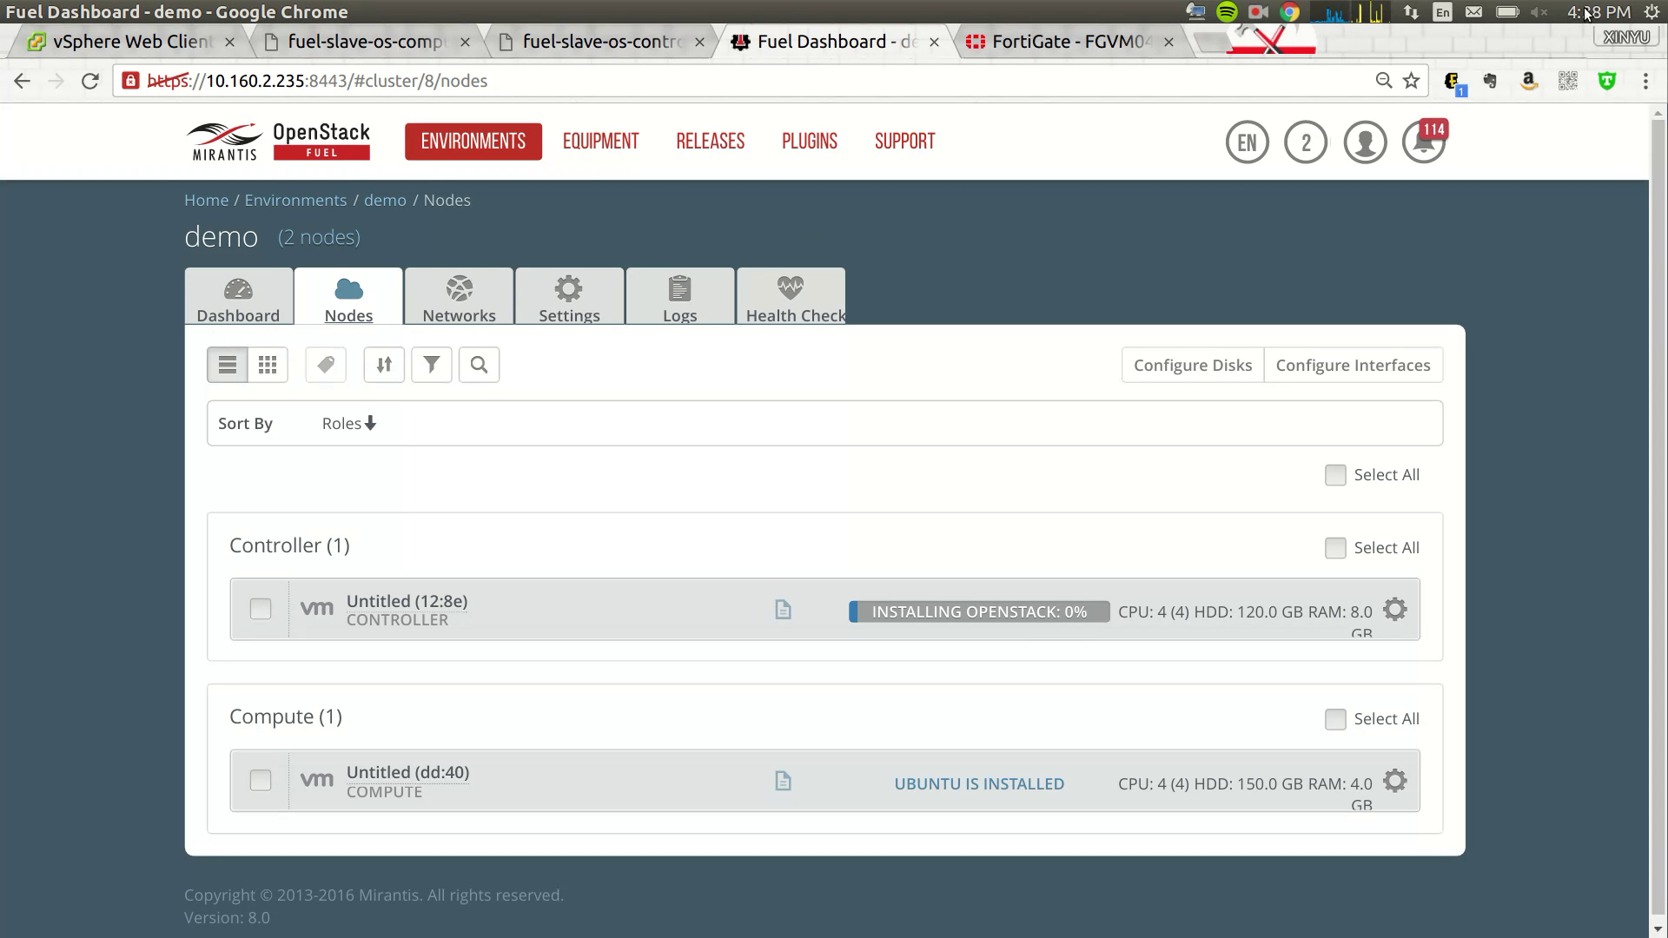
# - Review the READY controller node's deployment logs
pyautogui.click(1256, 14)
pyautogui.click(1265, 59)
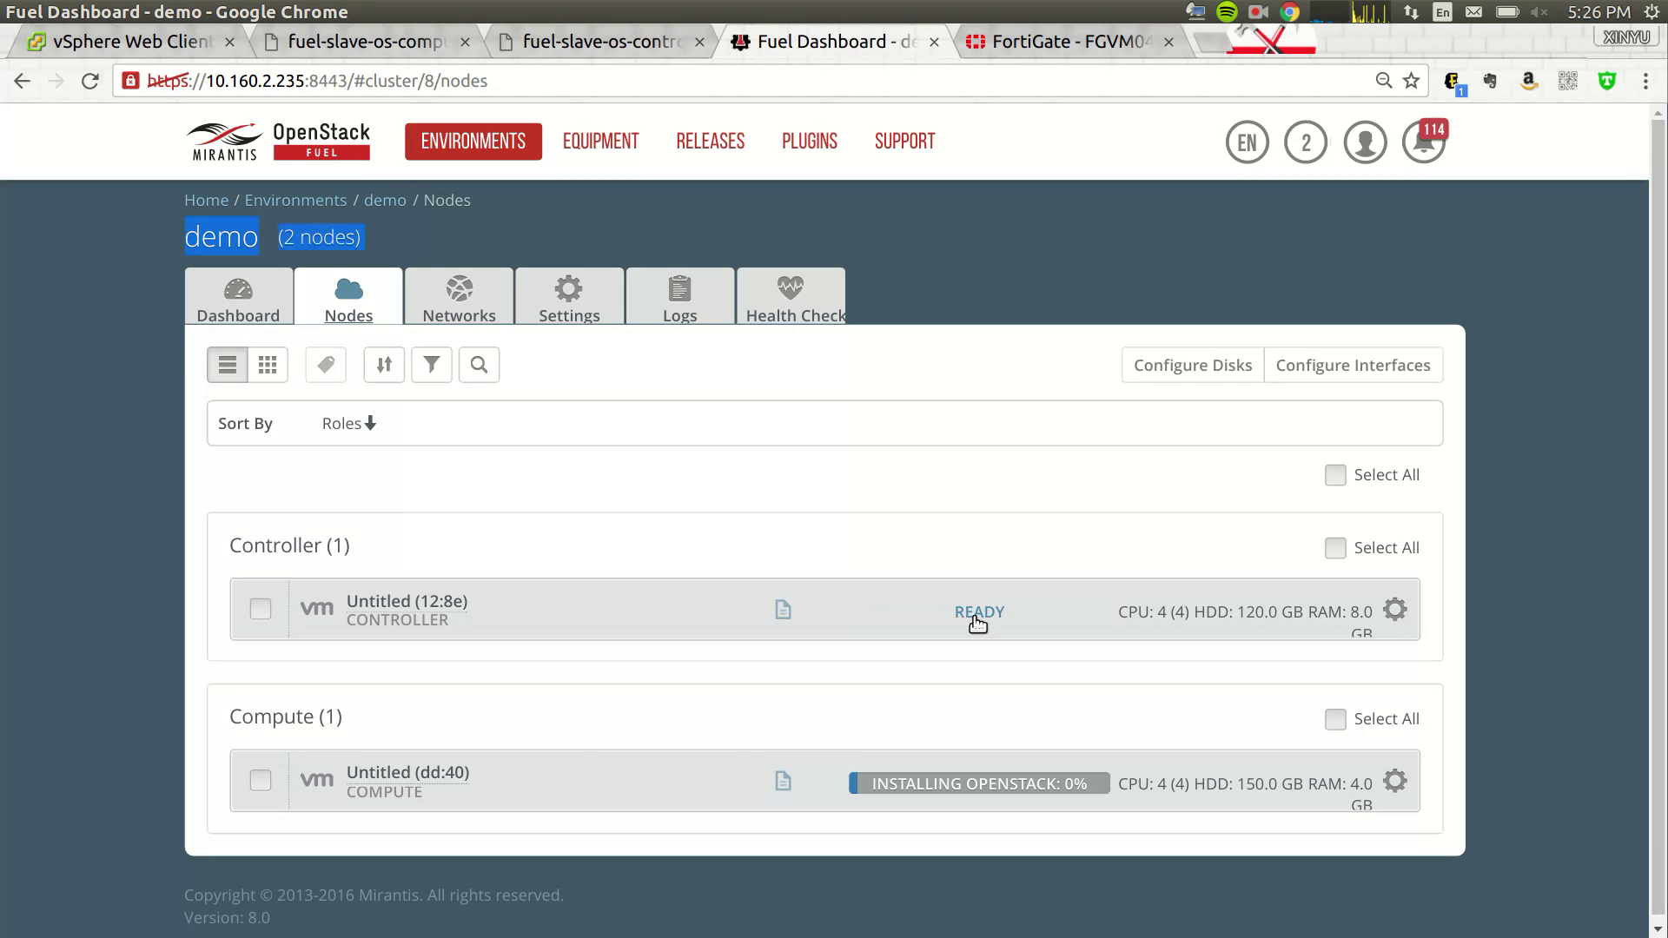
pyautogui.click(782, 611)
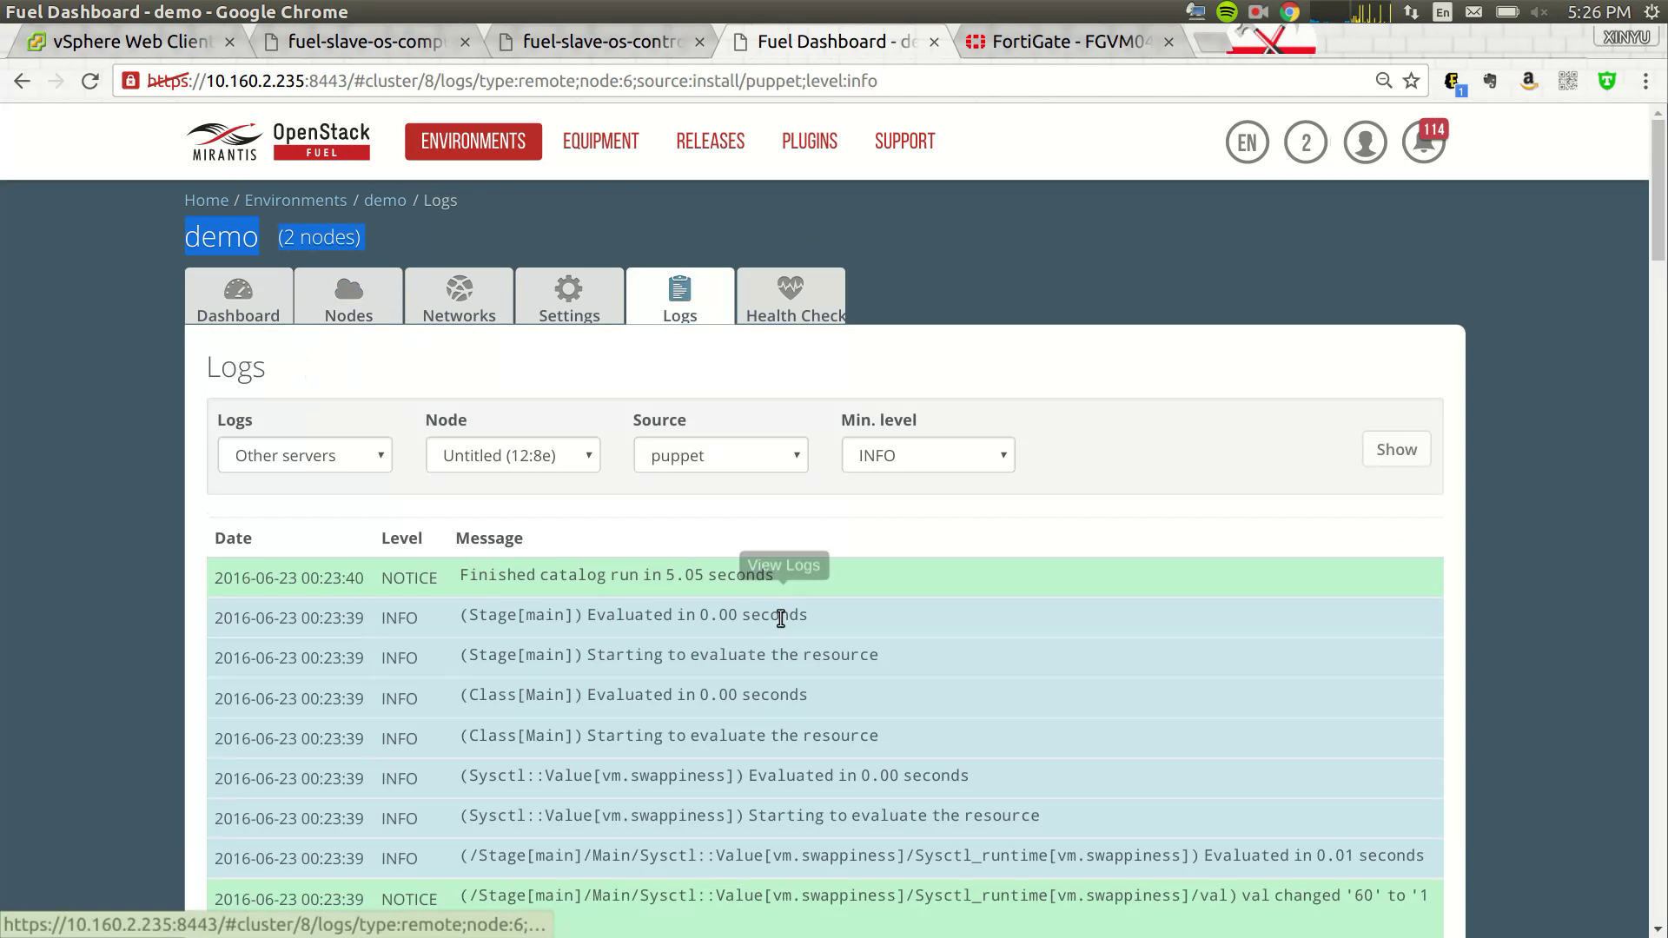
pyautogui.scroll(-4, 882, 595)
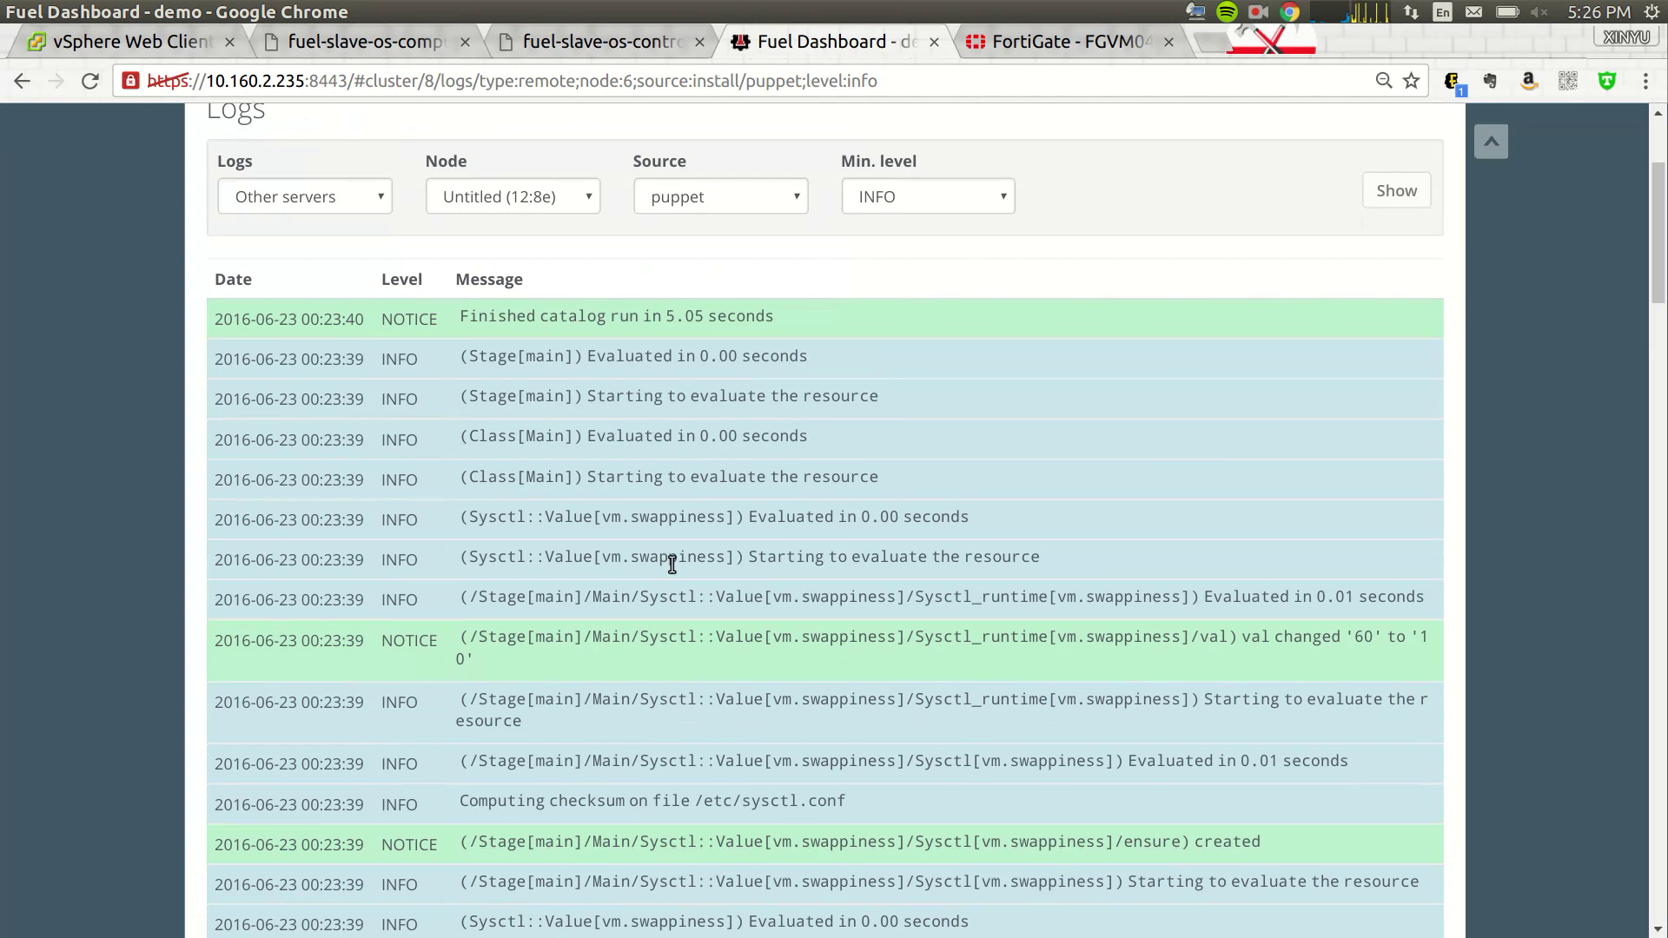
pyautogui.scroll(-2, 686, 538)
pyautogui.scroll(6, 699, 516)
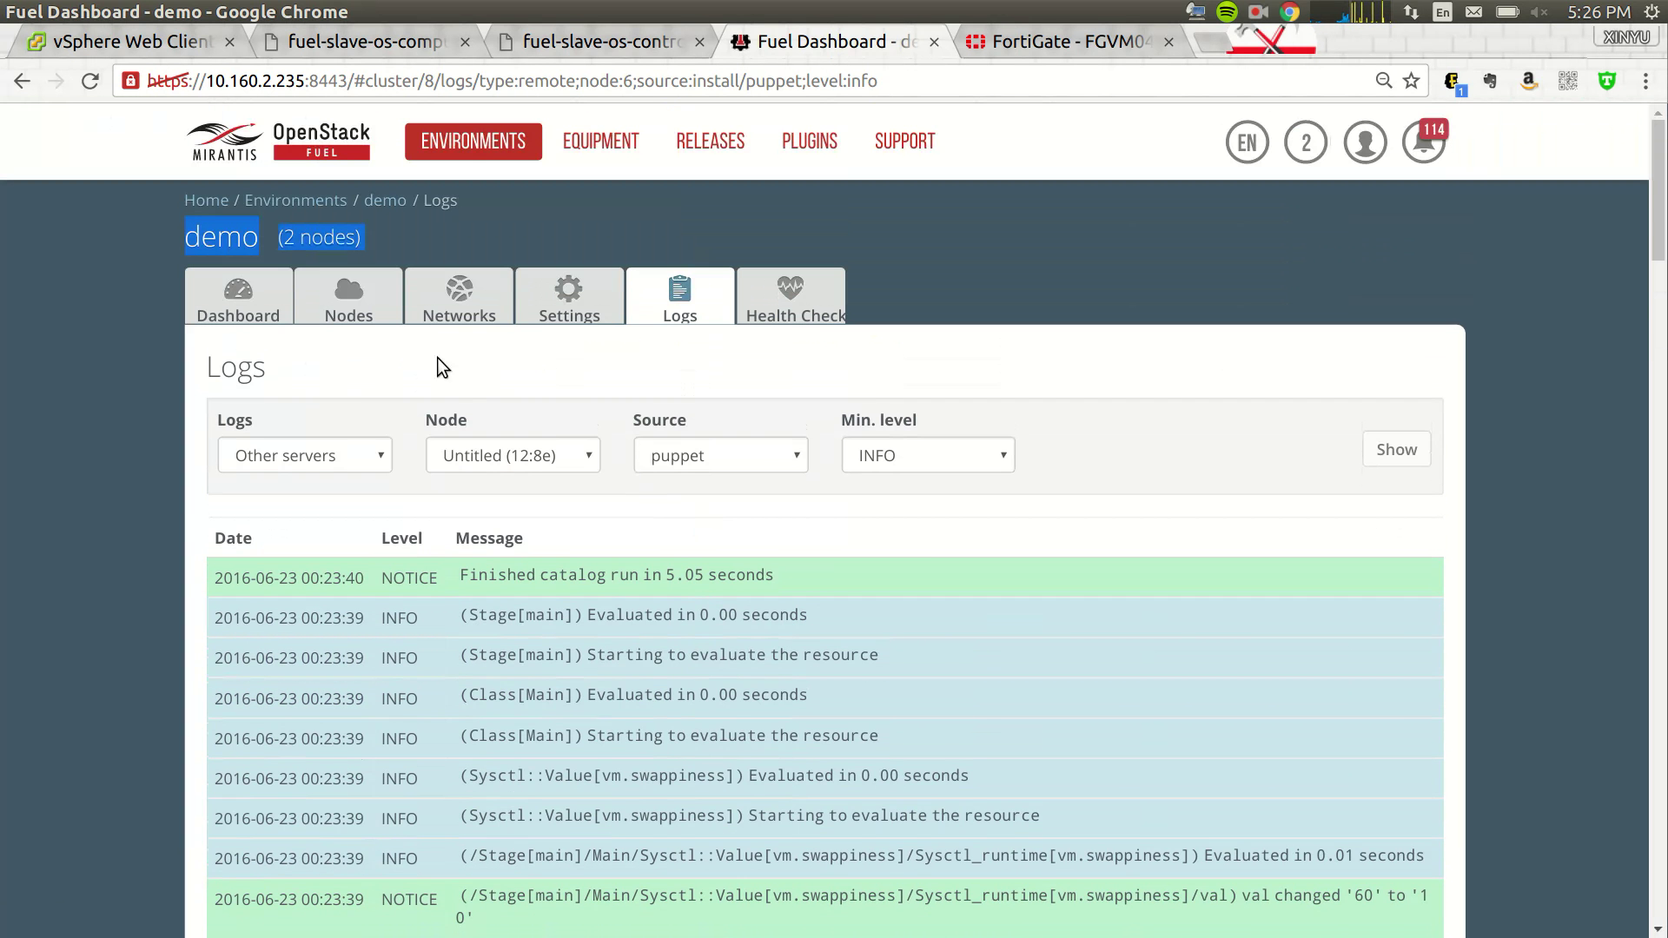
# - Review the puppet deployment logs for compute node Untitled (dd:40)
pyautogui.click(350, 311)
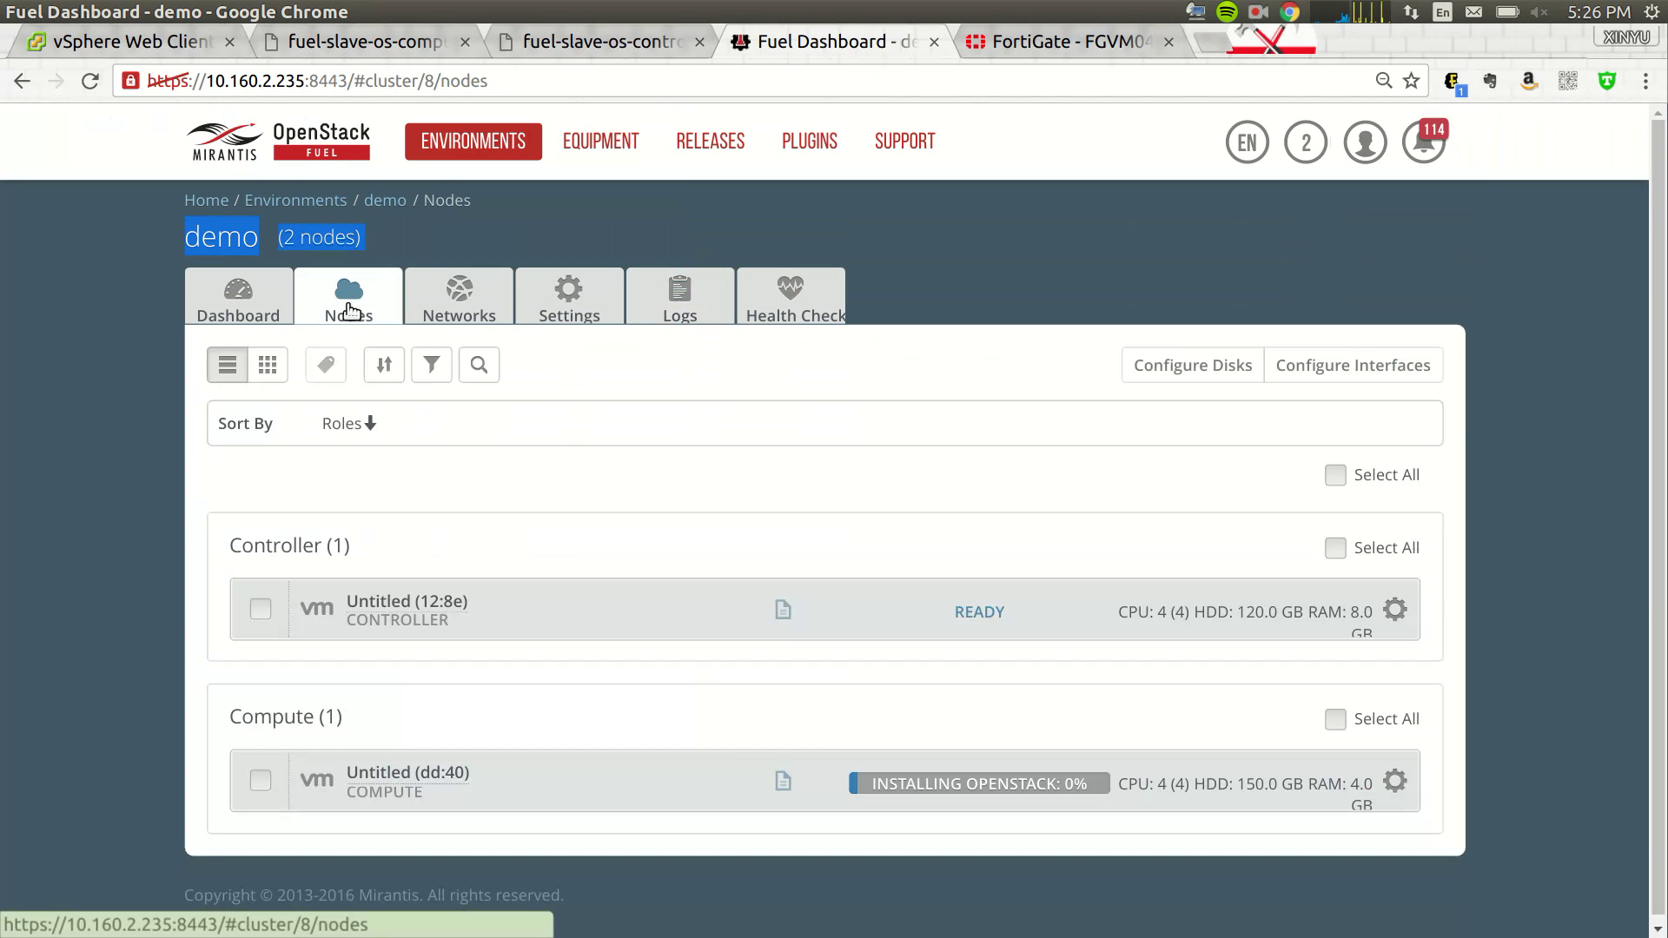
pyautogui.click(783, 780)
pyautogui.scroll(-2, 994, 577)
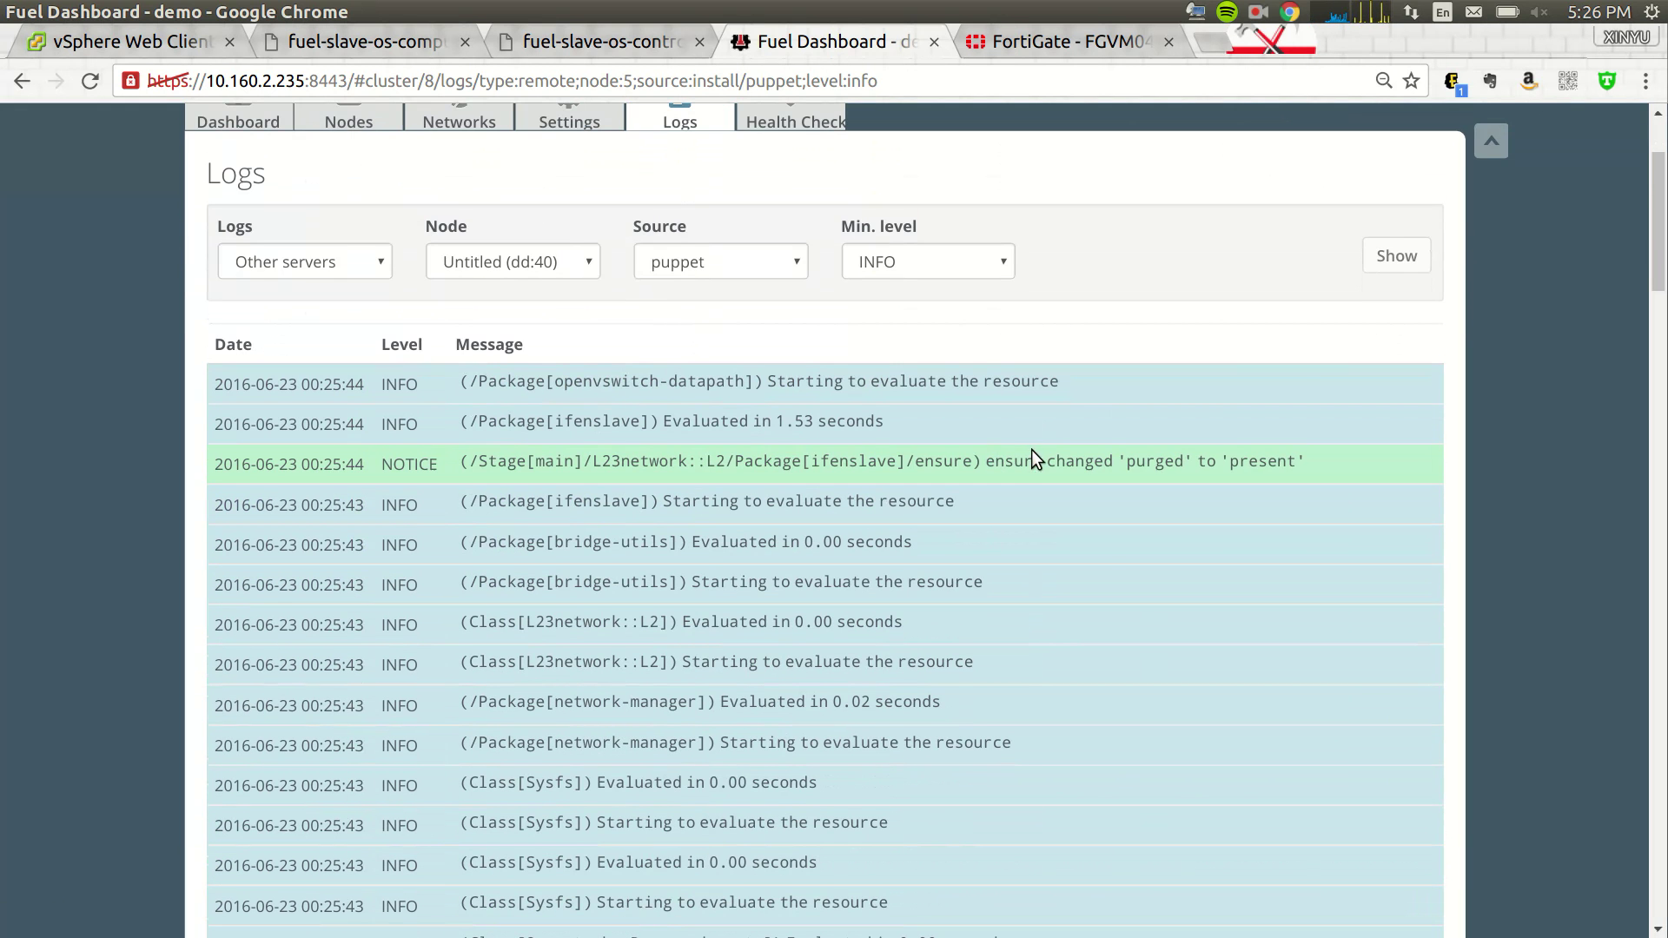
pyautogui.scroll(2, 1031, 450)
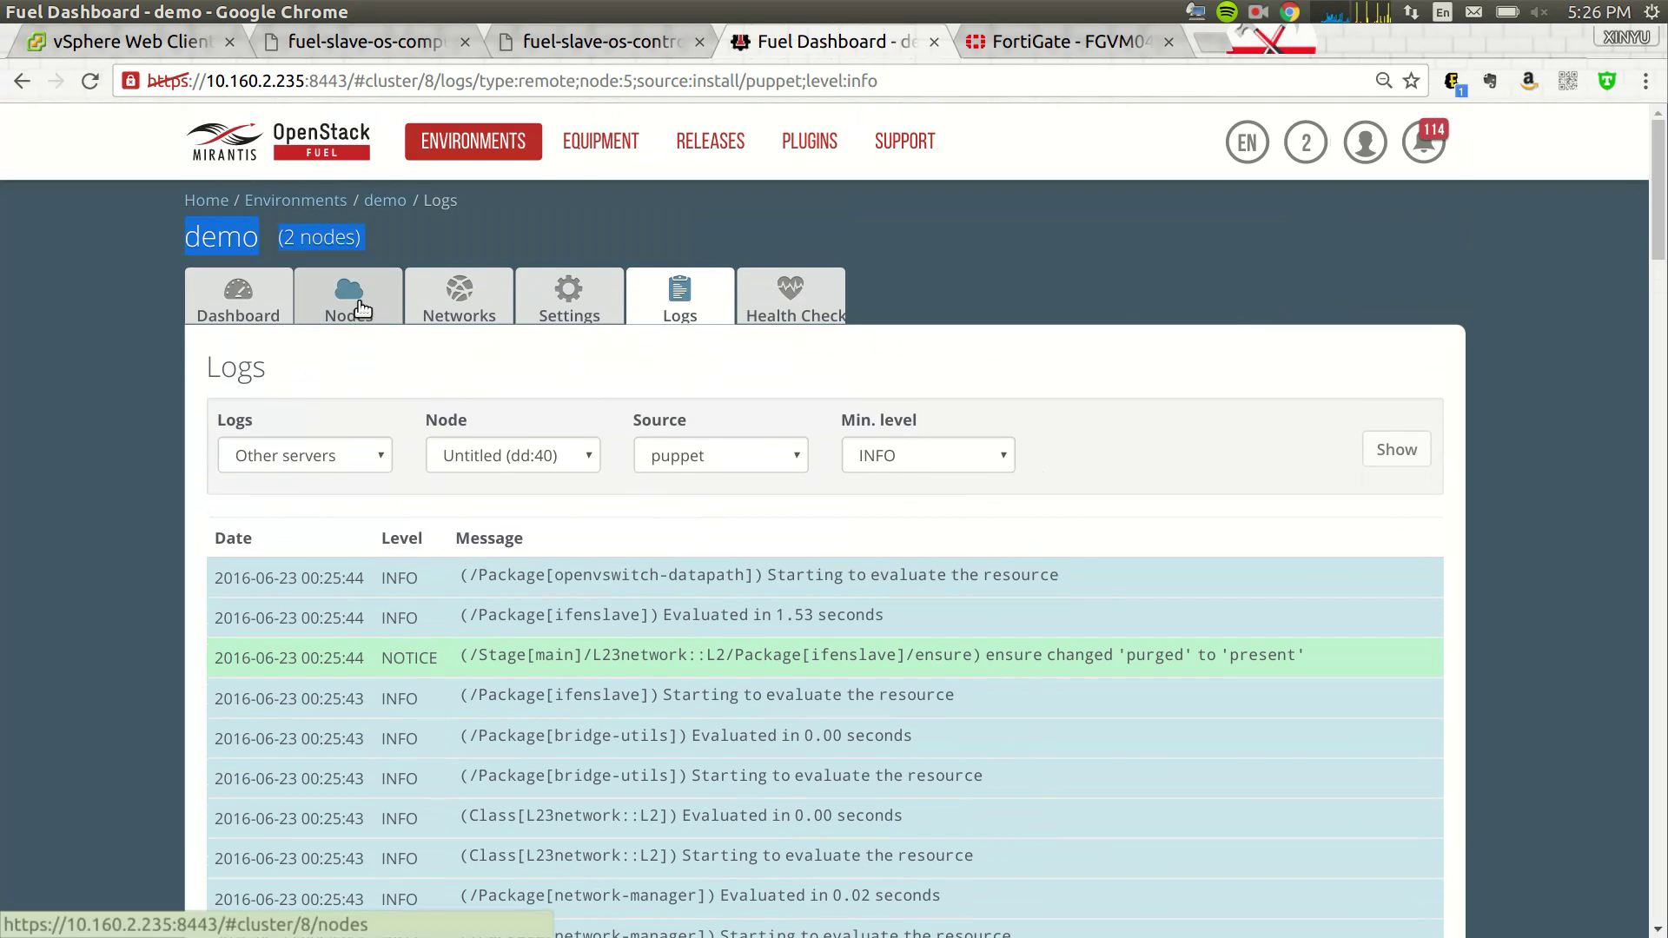
pyautogui.click(1259, 11)
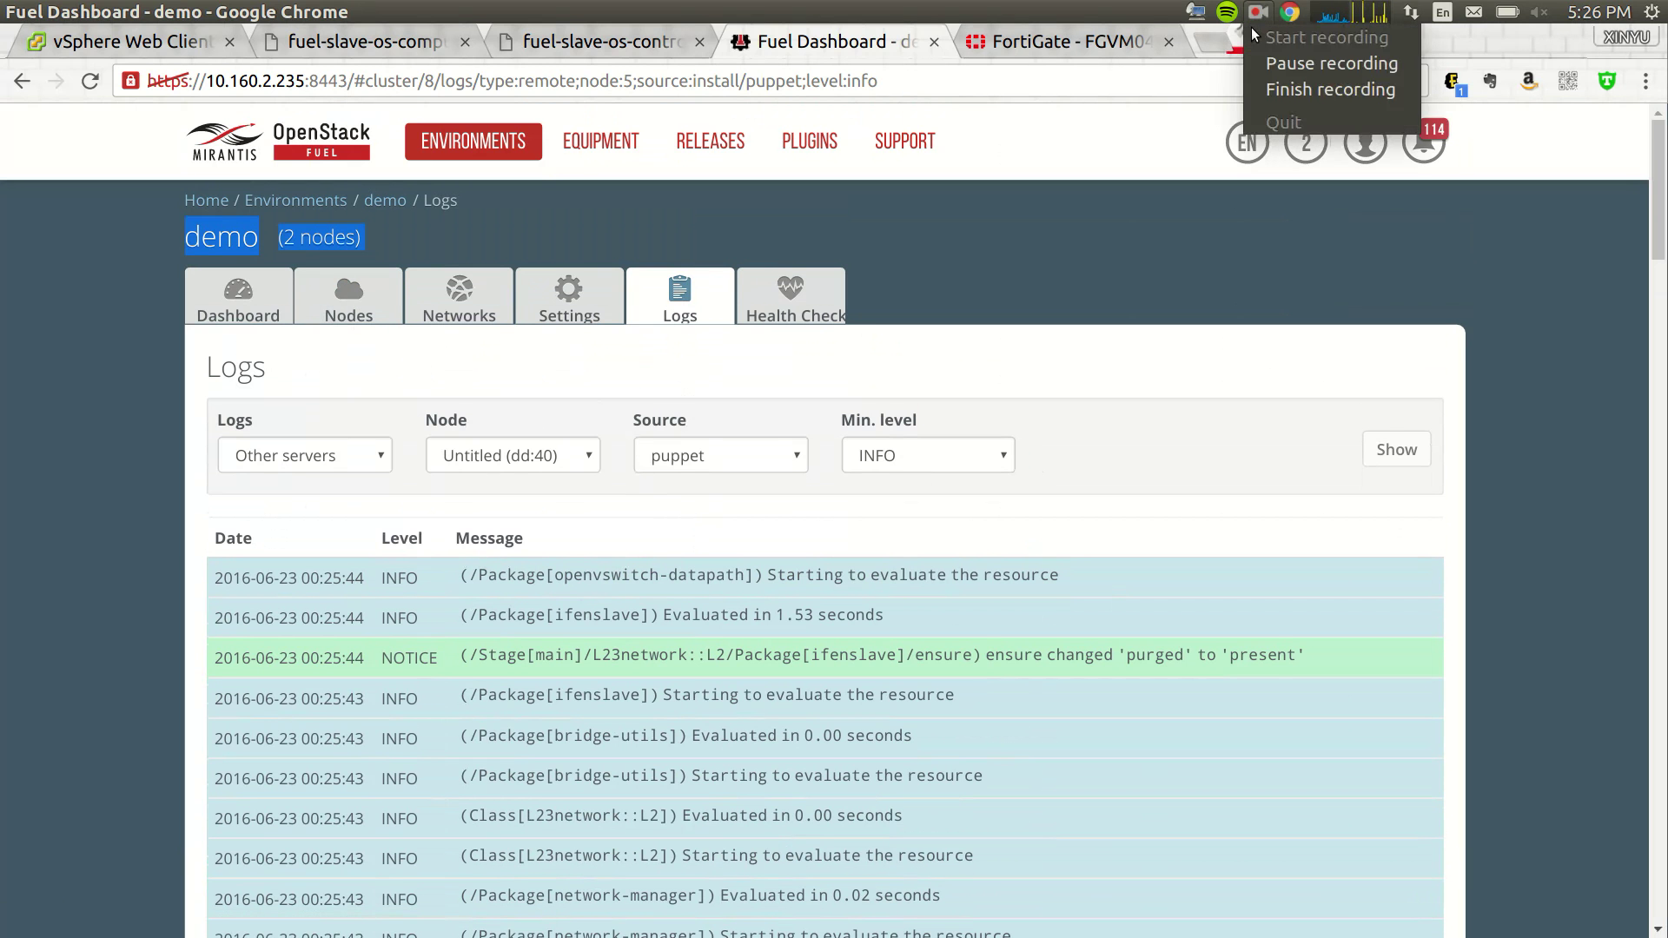
pyautogui.click(1258, 59)
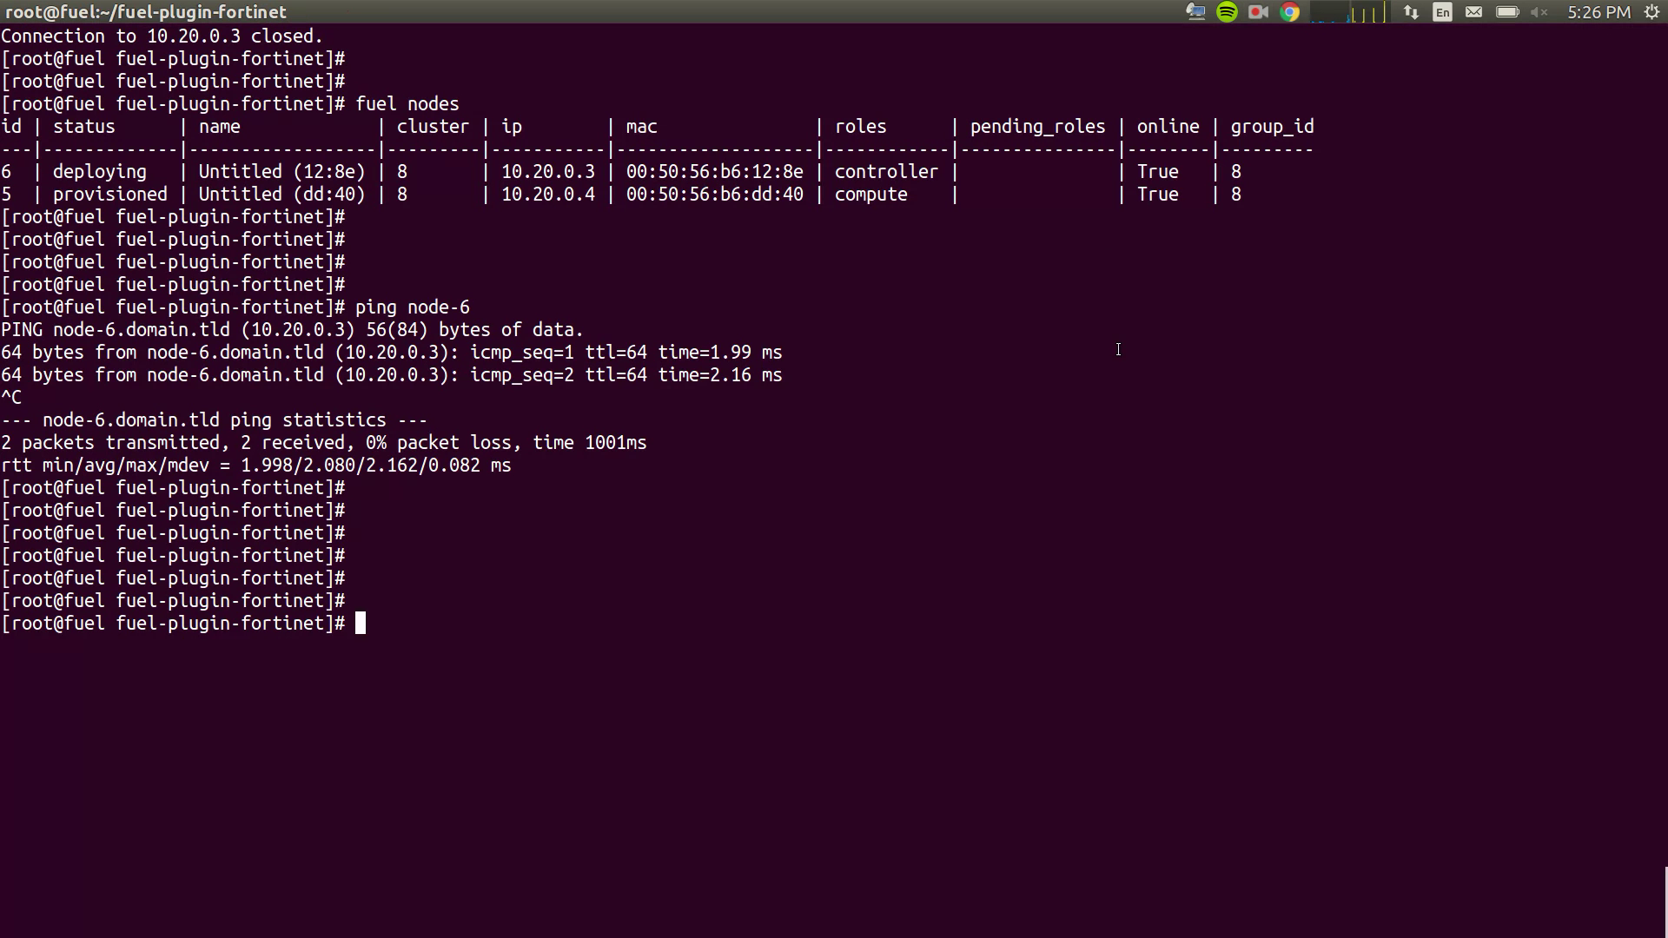
# - Run 'fuel nodes' on the Fuel master to list node statuses
pyautogui.press('Return')
pyautogui.press('Return')
pyautogui.press('Return')
pyautogui.write('fuel nodes')
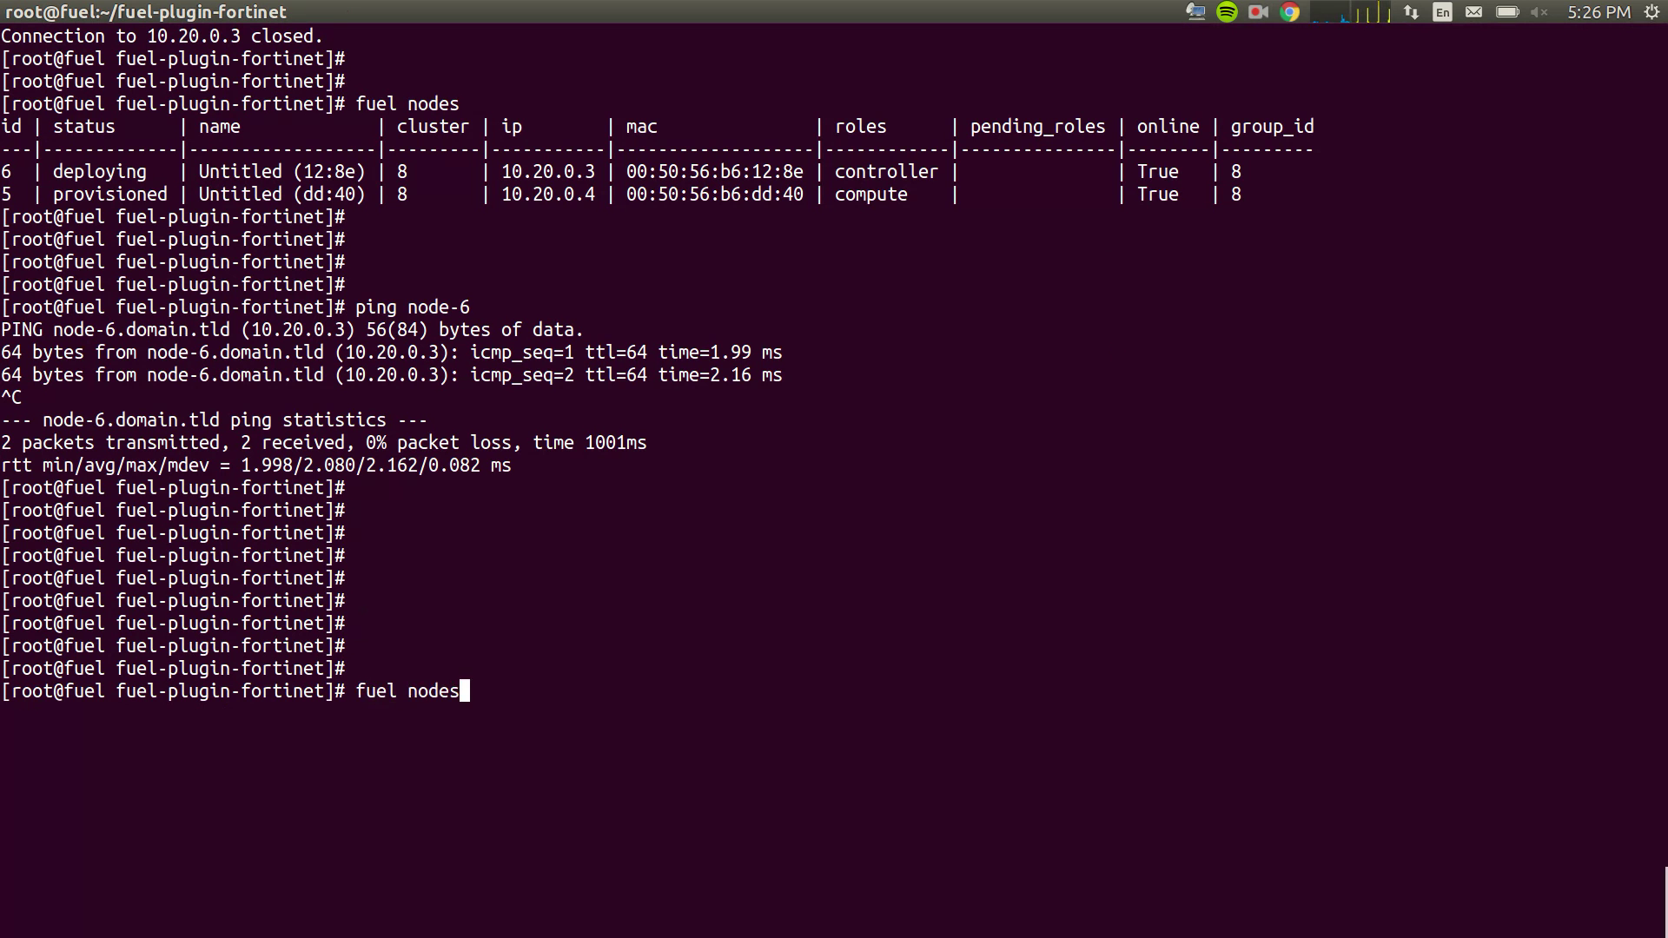
pyautogui.press('Return')
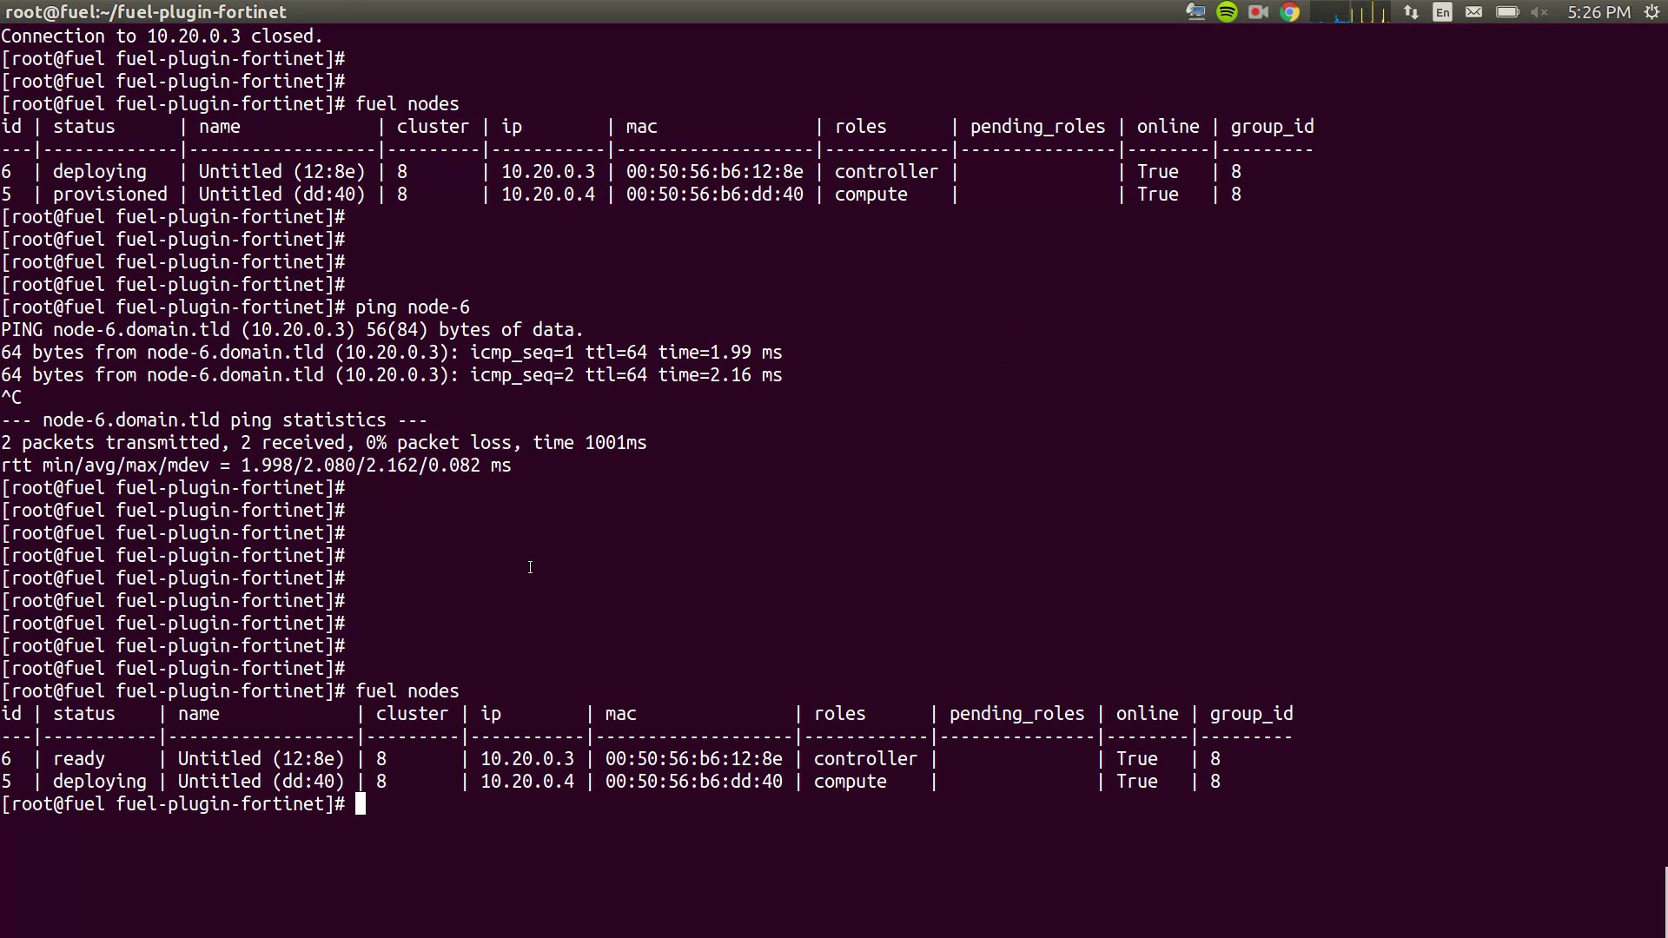
pyautogui.moveTo(10, 708); pyautogui.dragTo(1094, 835)
pyautogui.click(1094, 835)
# - SSH into controller node-6 as root, confirm the shell responds, then exit
pyautogui.write('ssh root@node-')
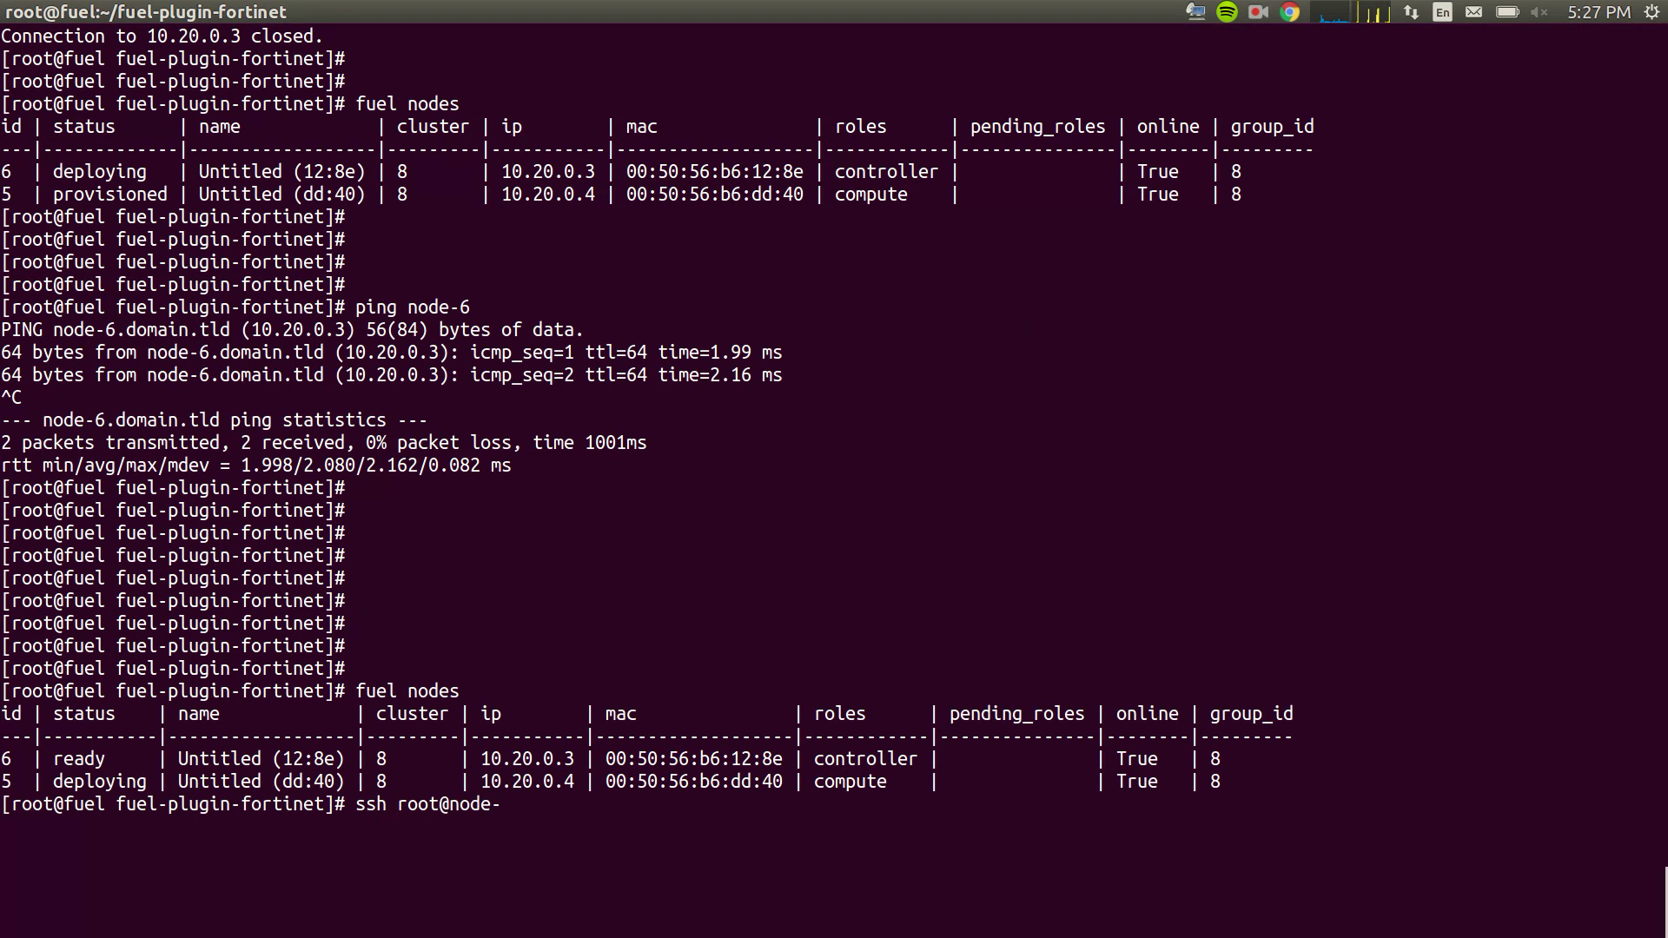
pyautogui.write('6')
pyautogui.press('Return')
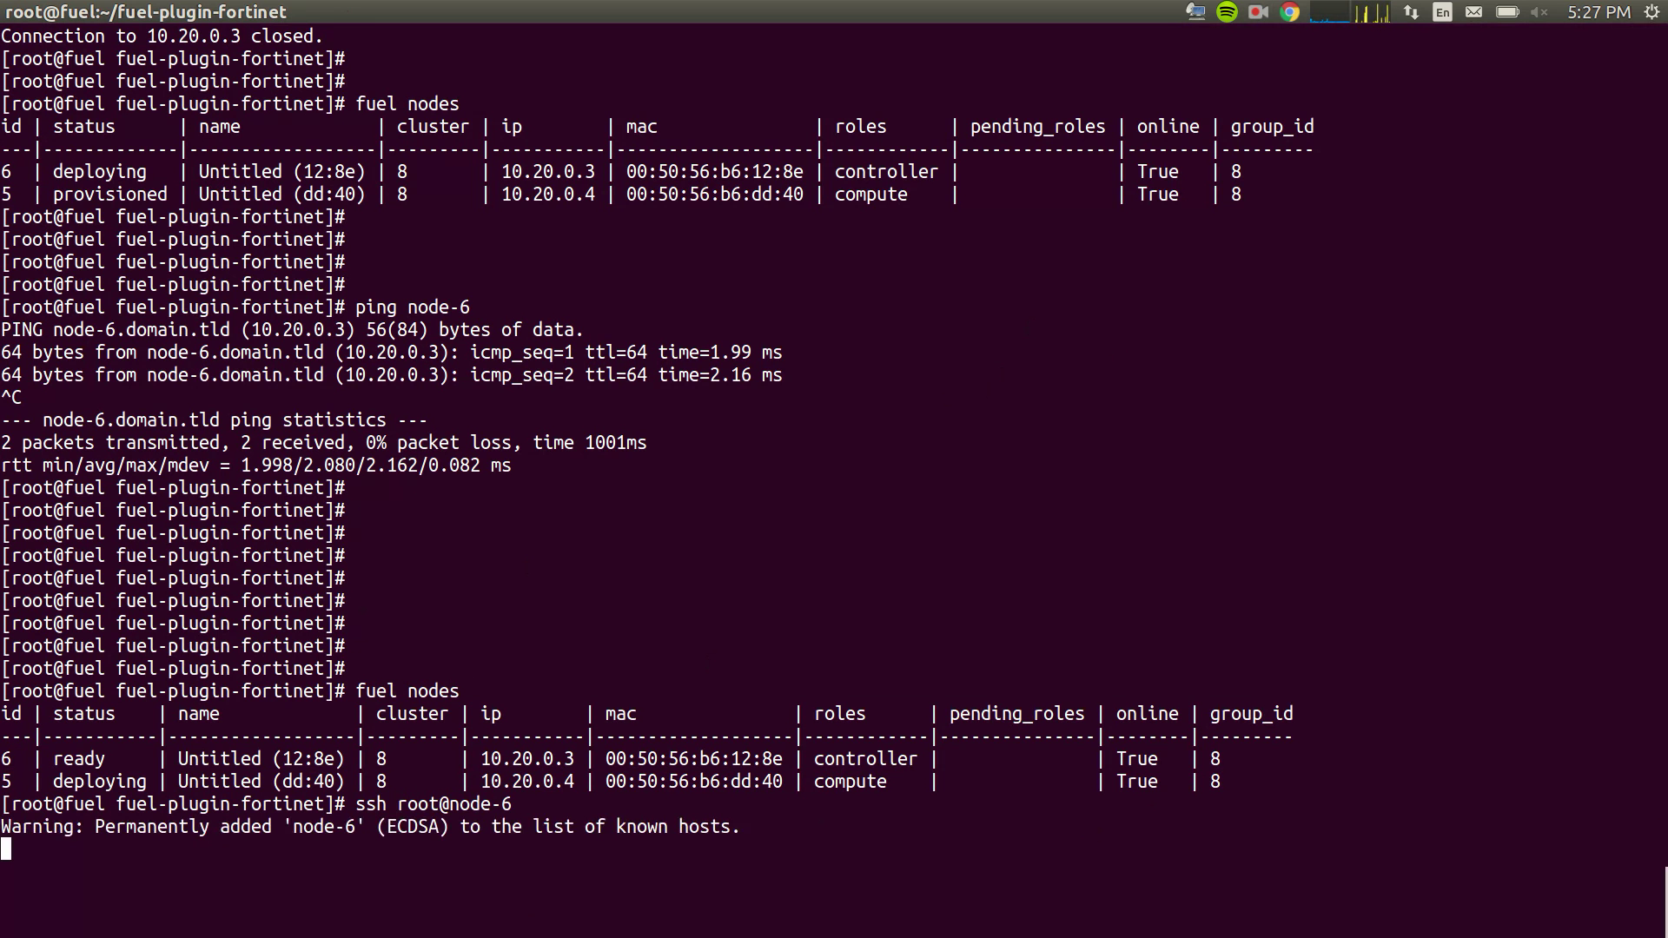
pyautogui.press('Return')
pyautogui.press('Return')
pyautogui.press('Return')
pyautogui.press('Return')
pyautogui.press('Return')
pyautogui.press('Return')
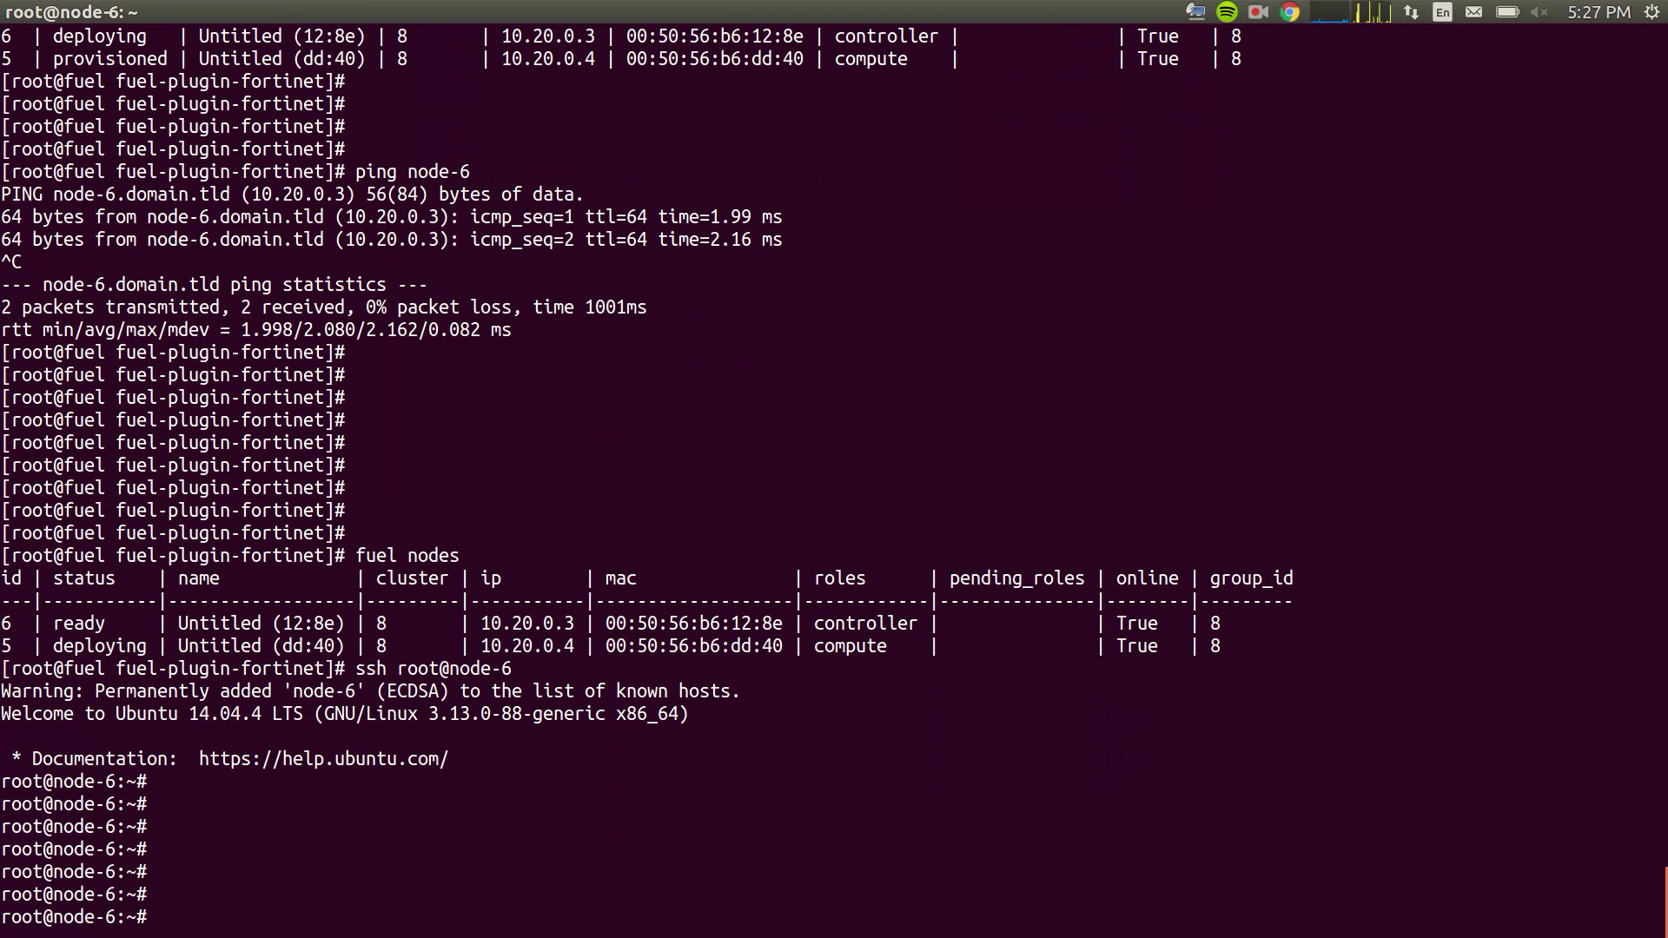
pyautogui.write('exit')
pyautogui.press('Return')
pyautogui.press('Return')
pyautogui.press('Return')
pyautogui.press('Return')
pyautogui.press('Return')
pyautogui.press('Return')
pyautogui.press('Return')
pyautogui.press('Return')
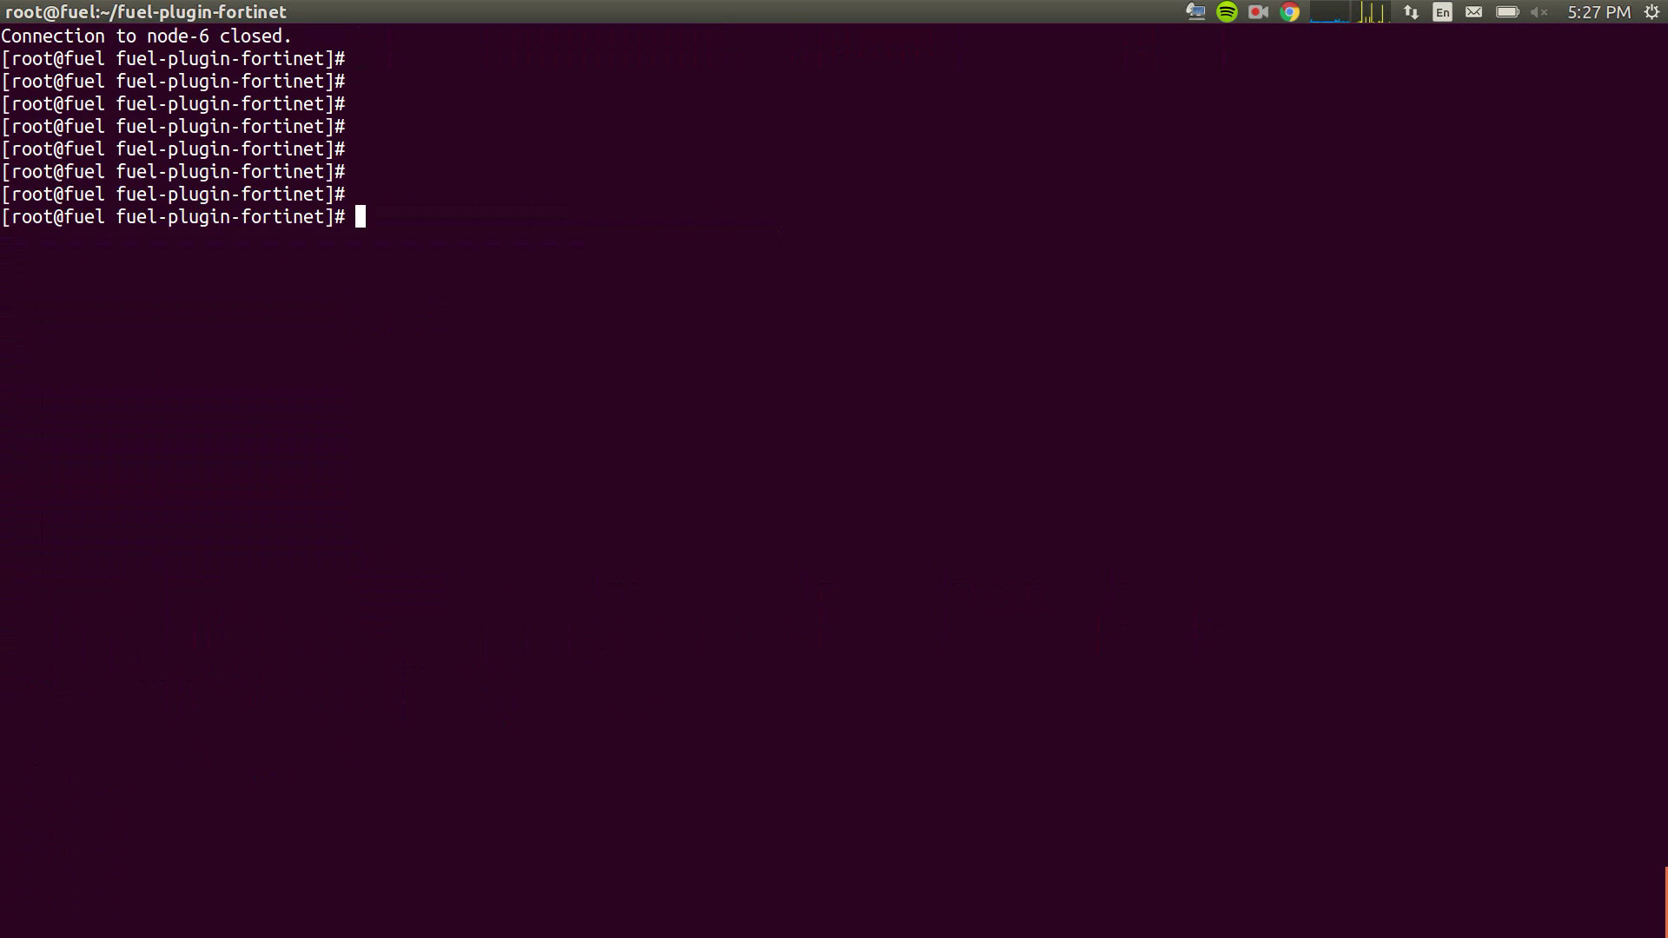
pyautogui.press('Return')
pyautogui.press('Return')
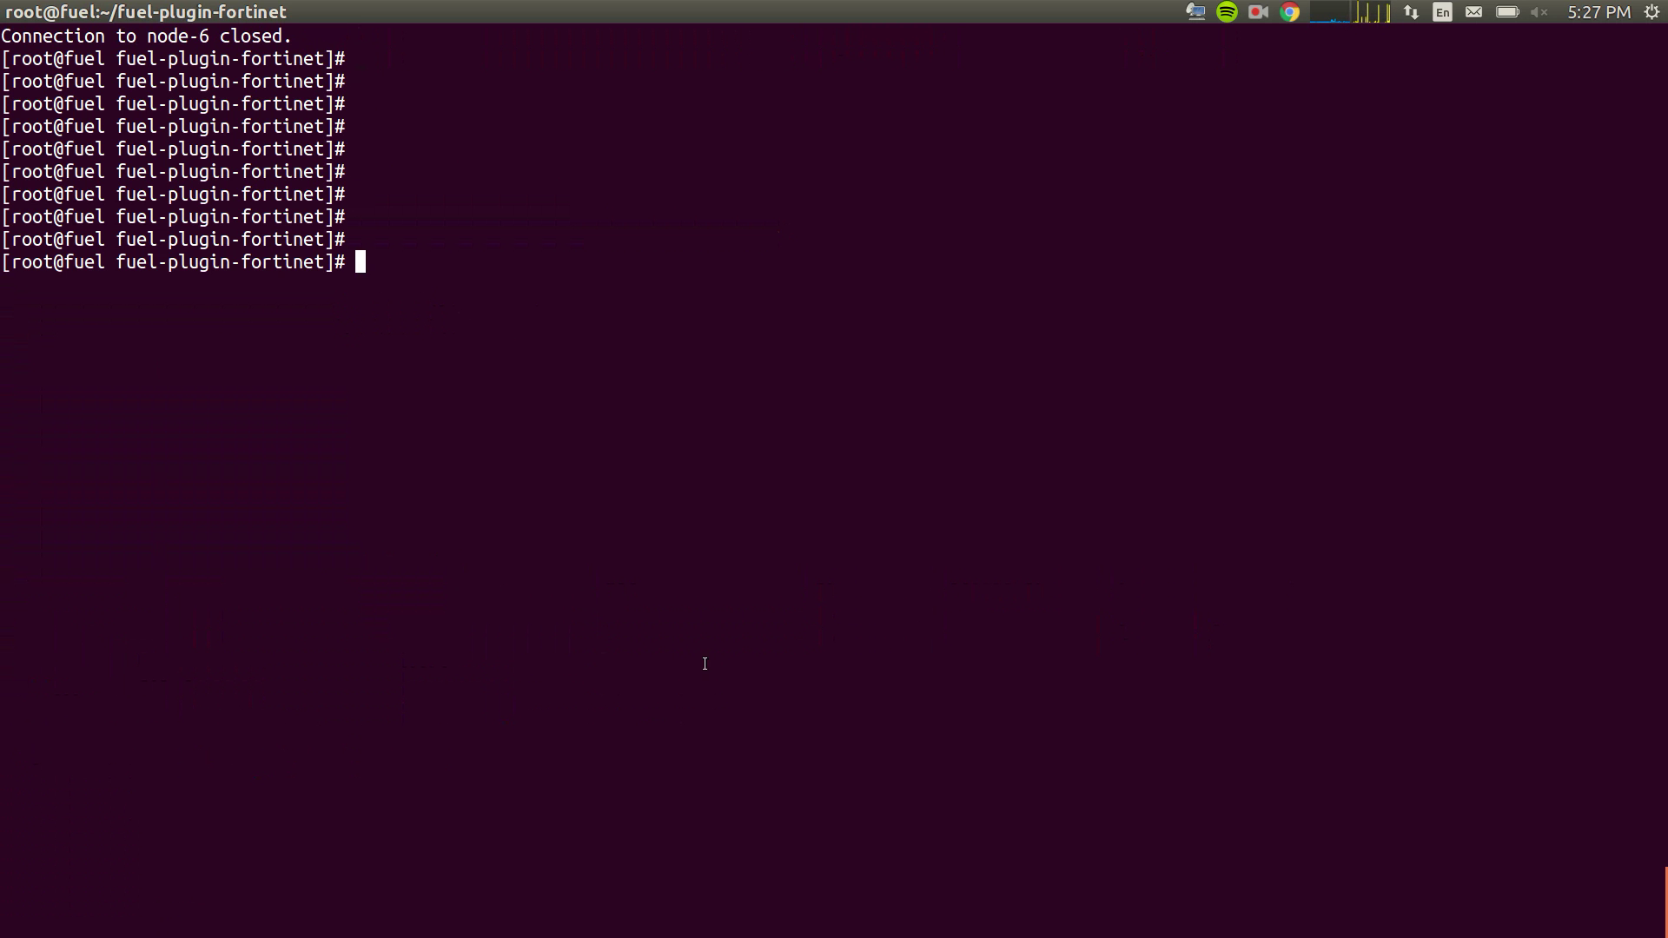